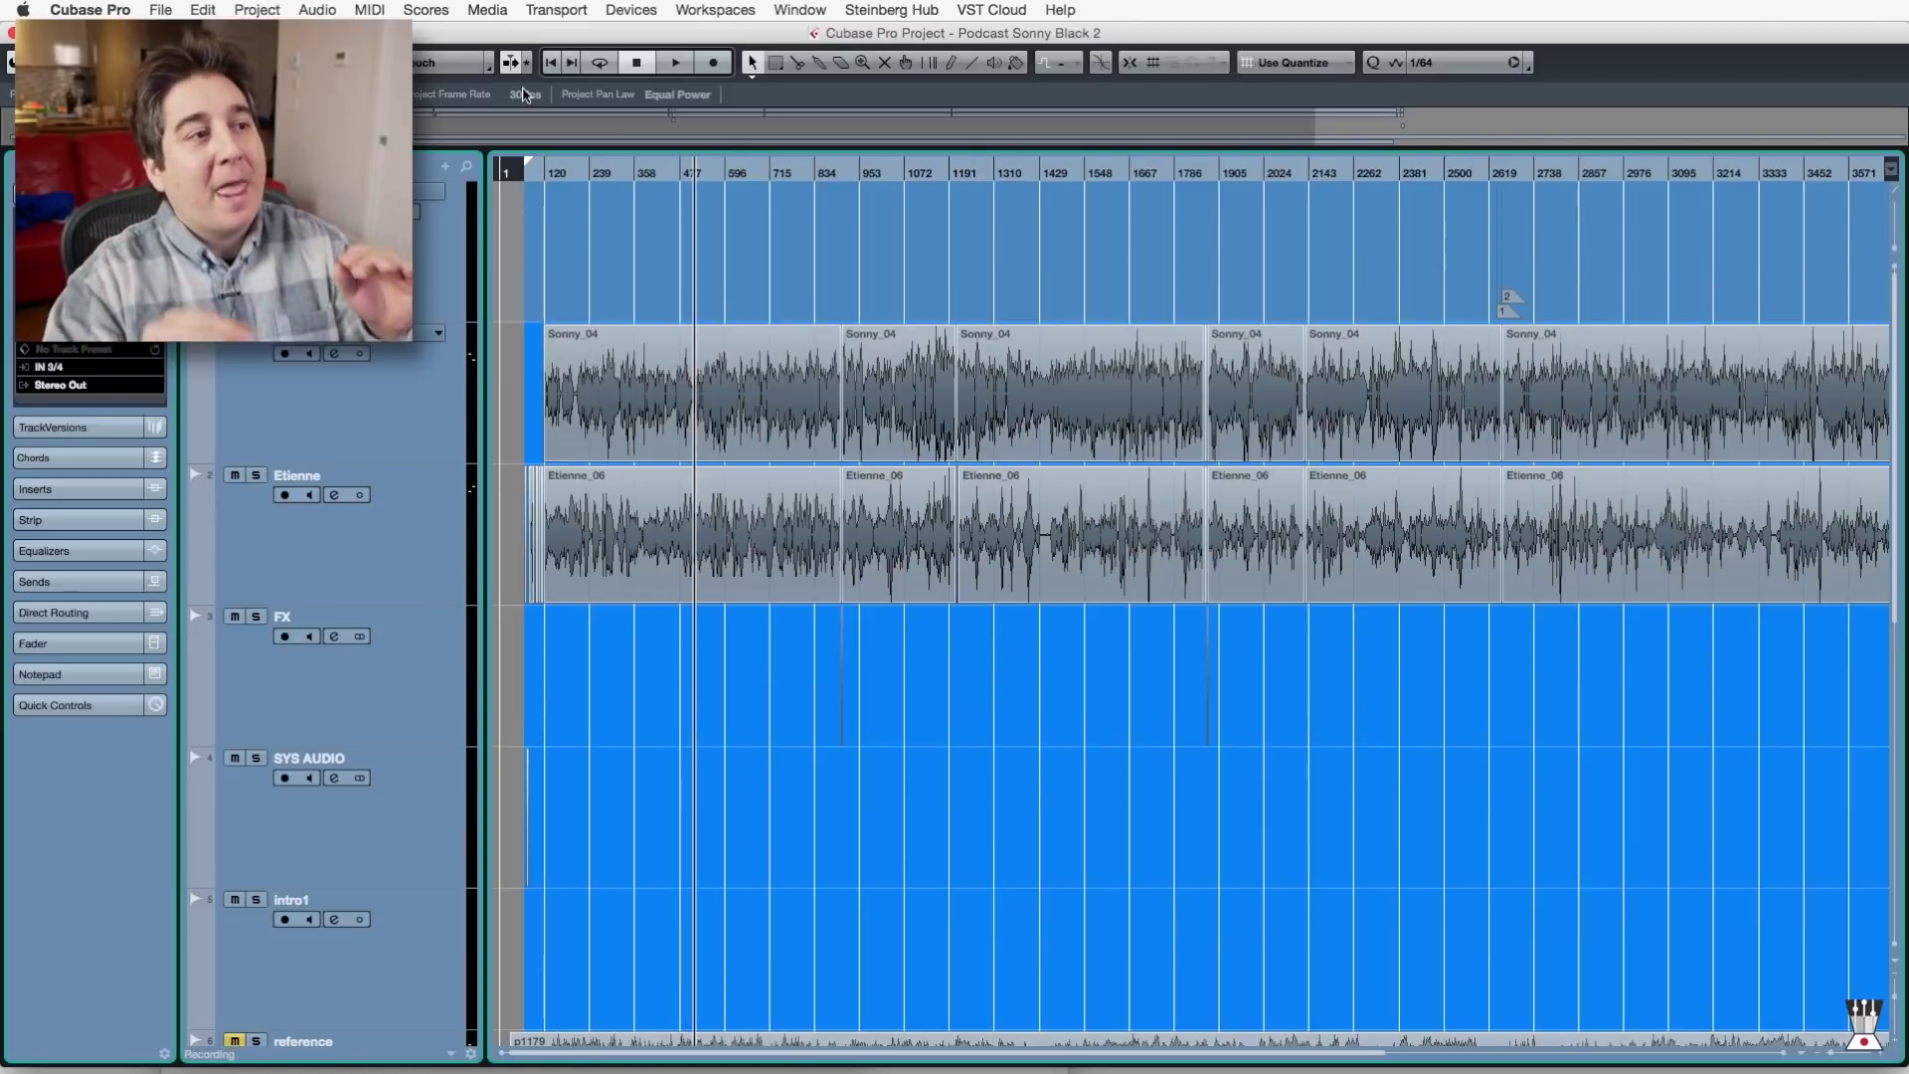
Open the EQuality insert of the second voice track from the MixConsole and move its window off the meters.
key("g")
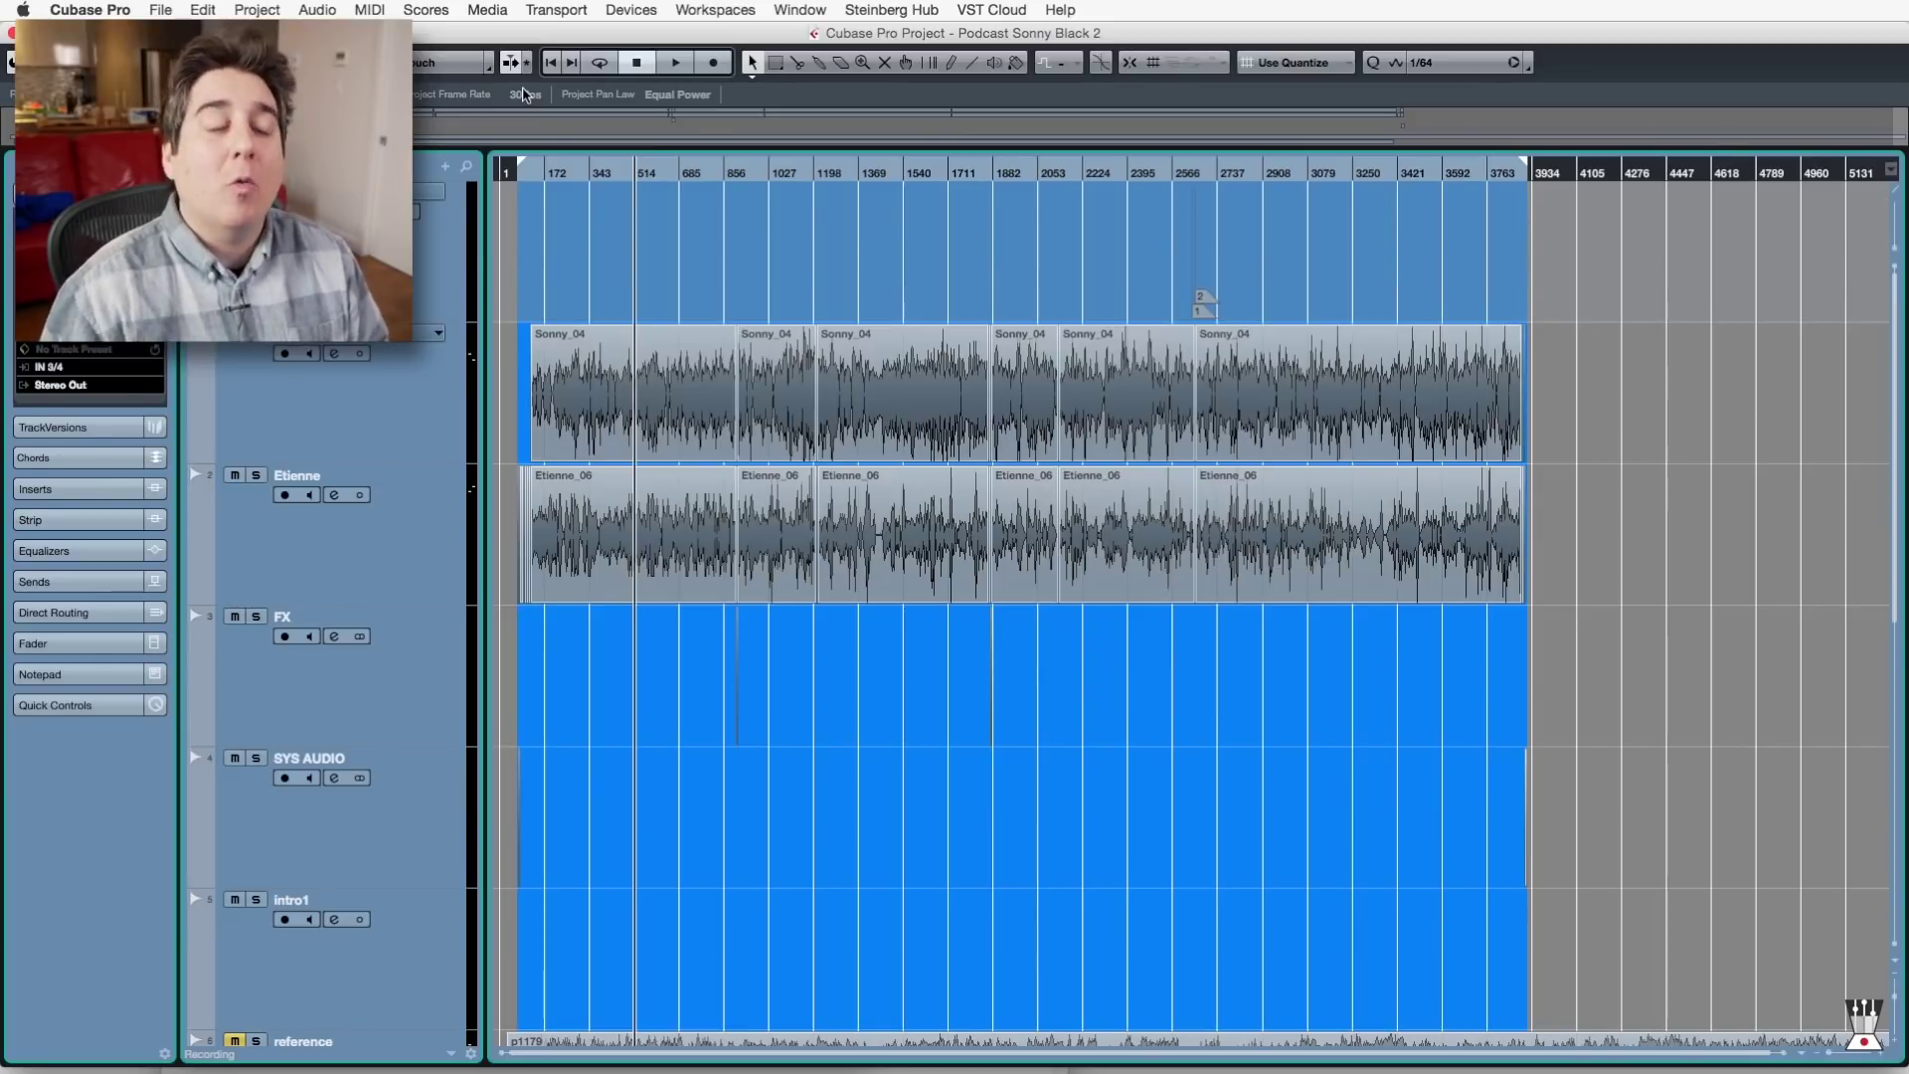
key("F3")
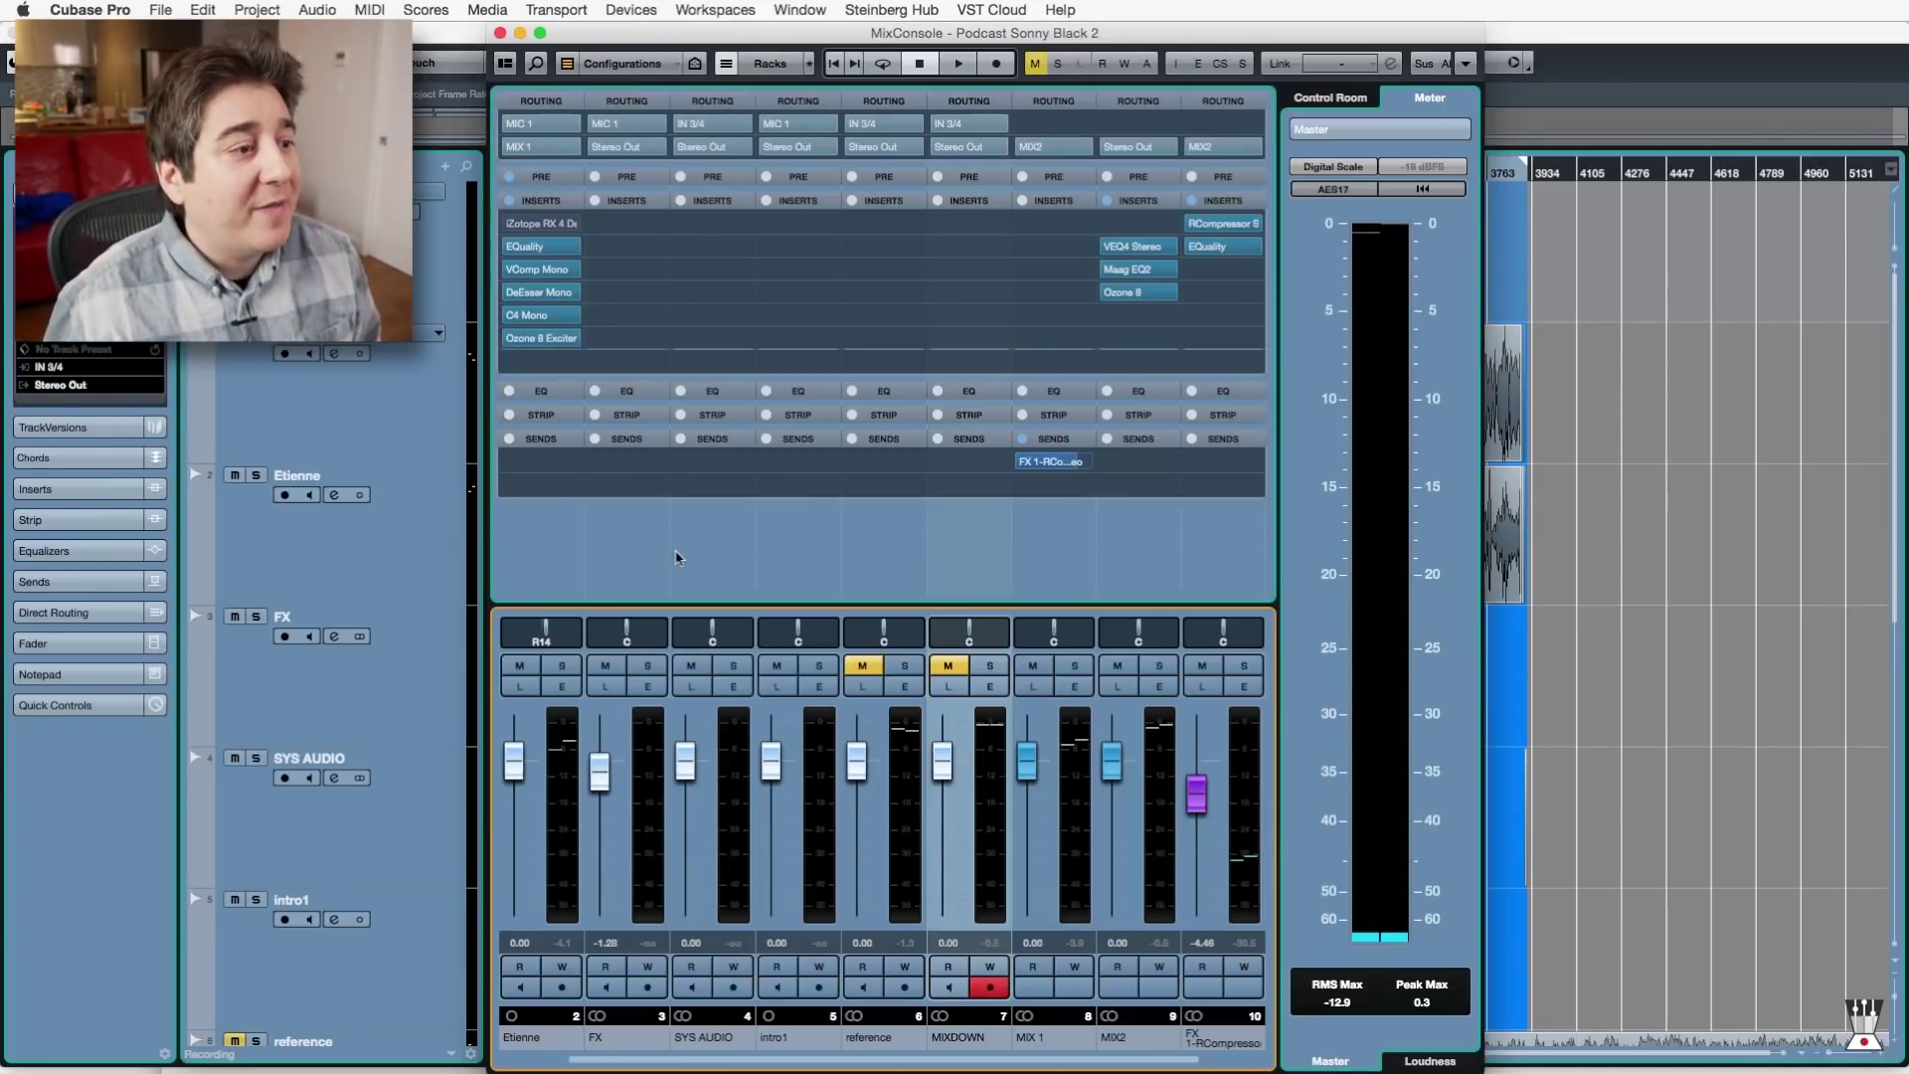
scroll(686, 1060, "left", 2)
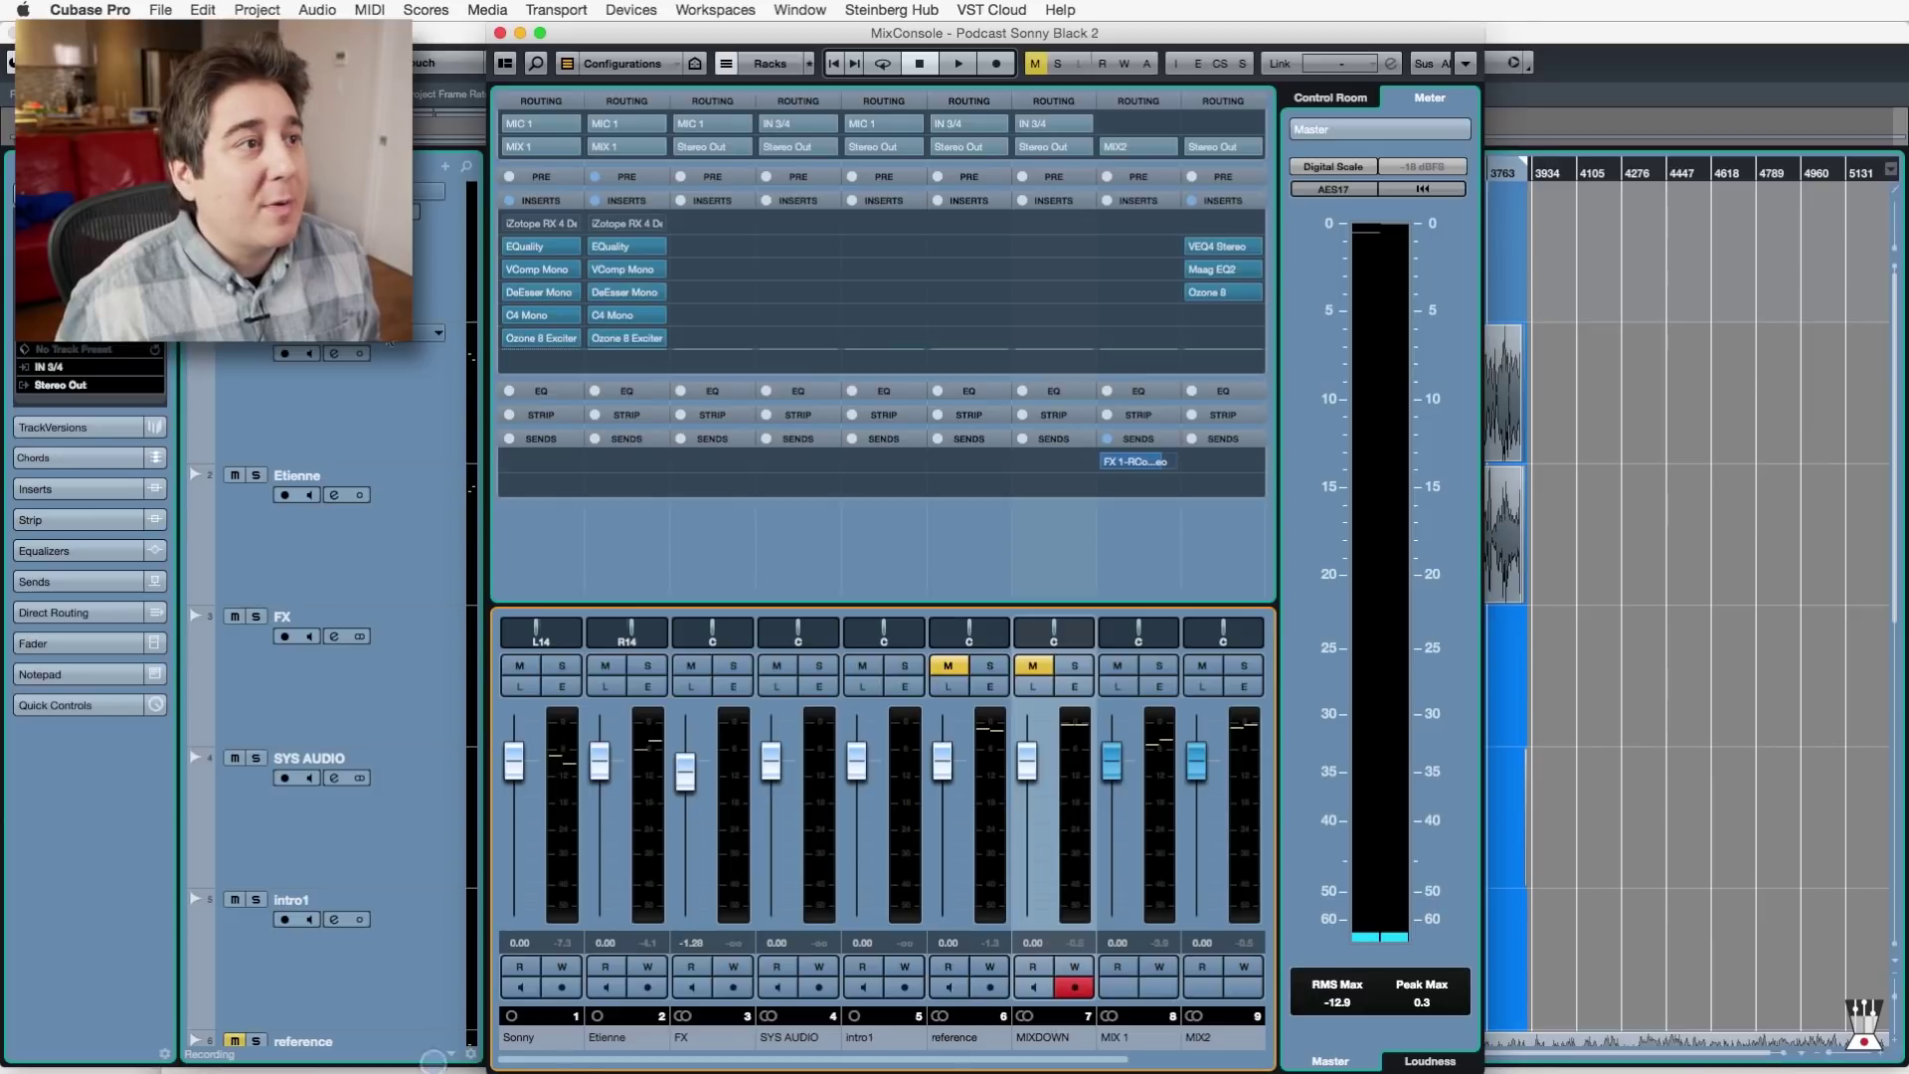
left_click(616, 245)
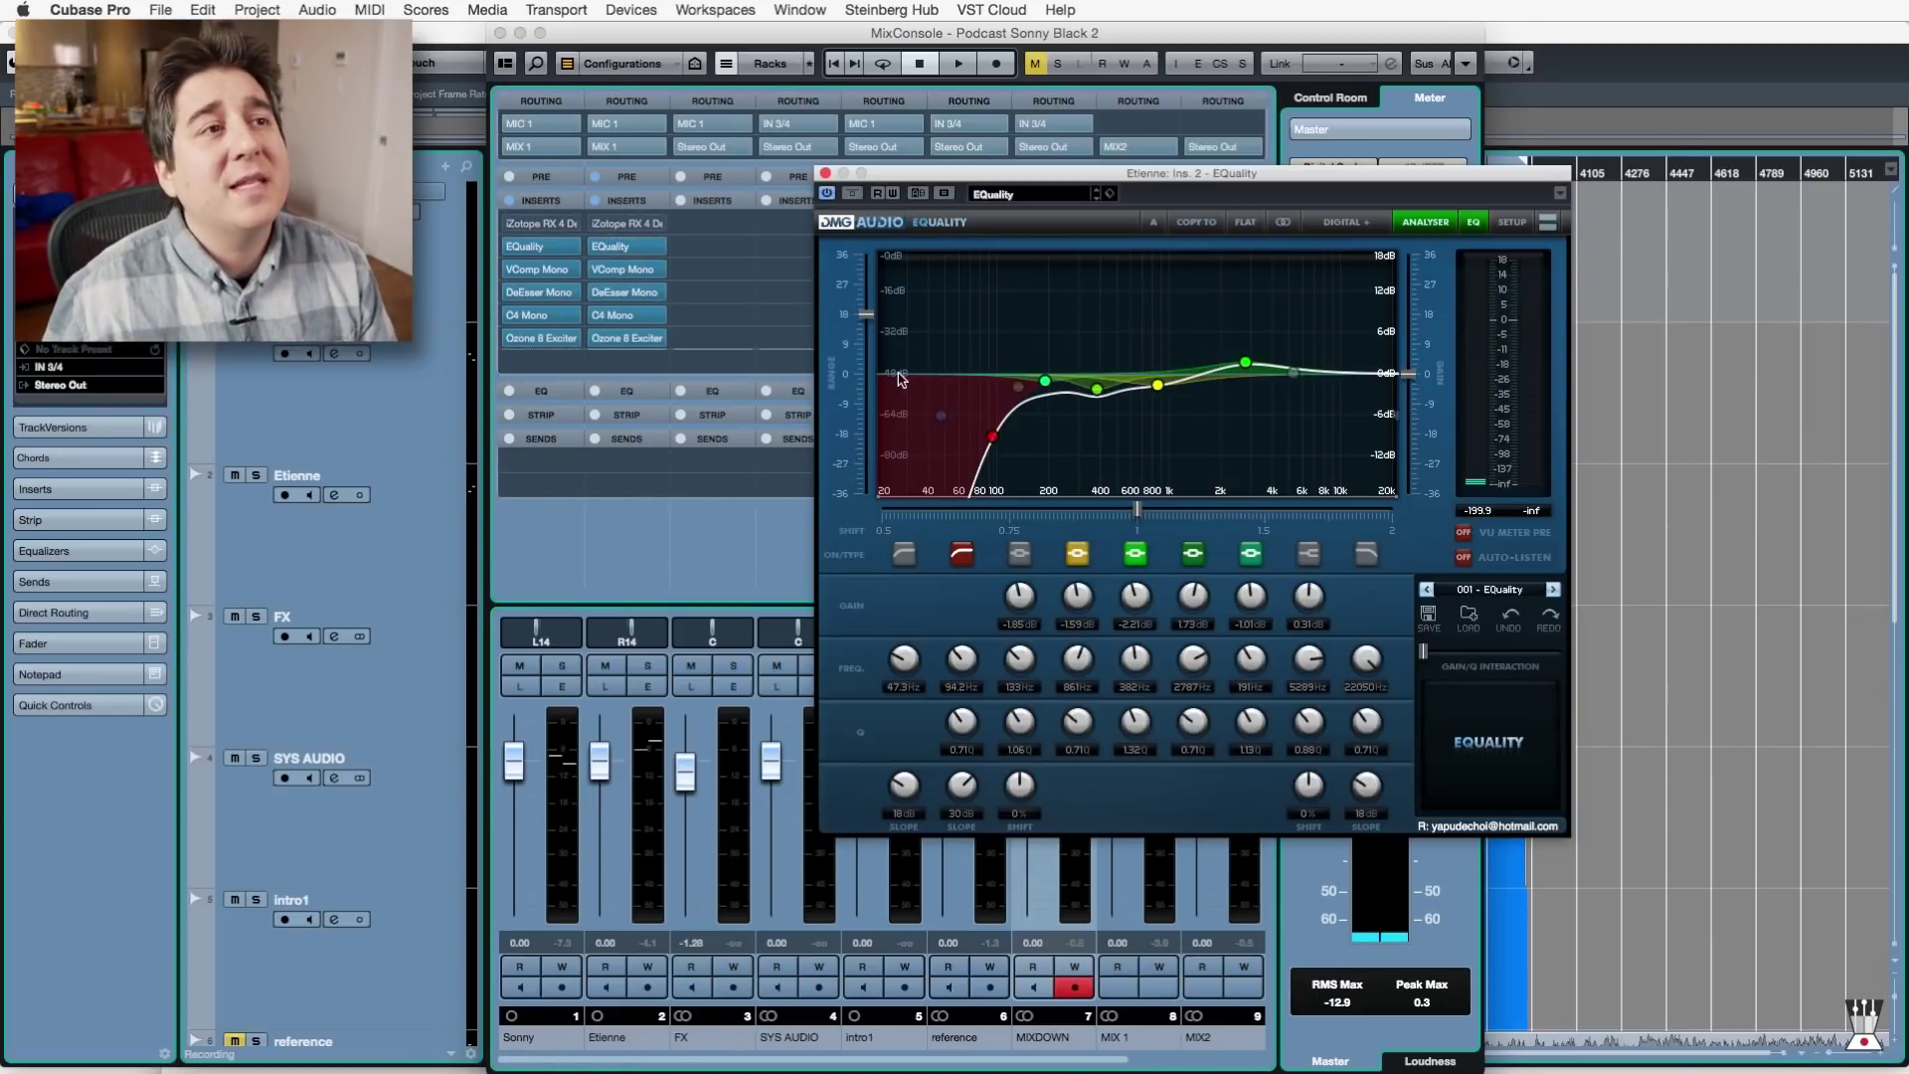
left_click_drag(1034, 182, 938, 119)
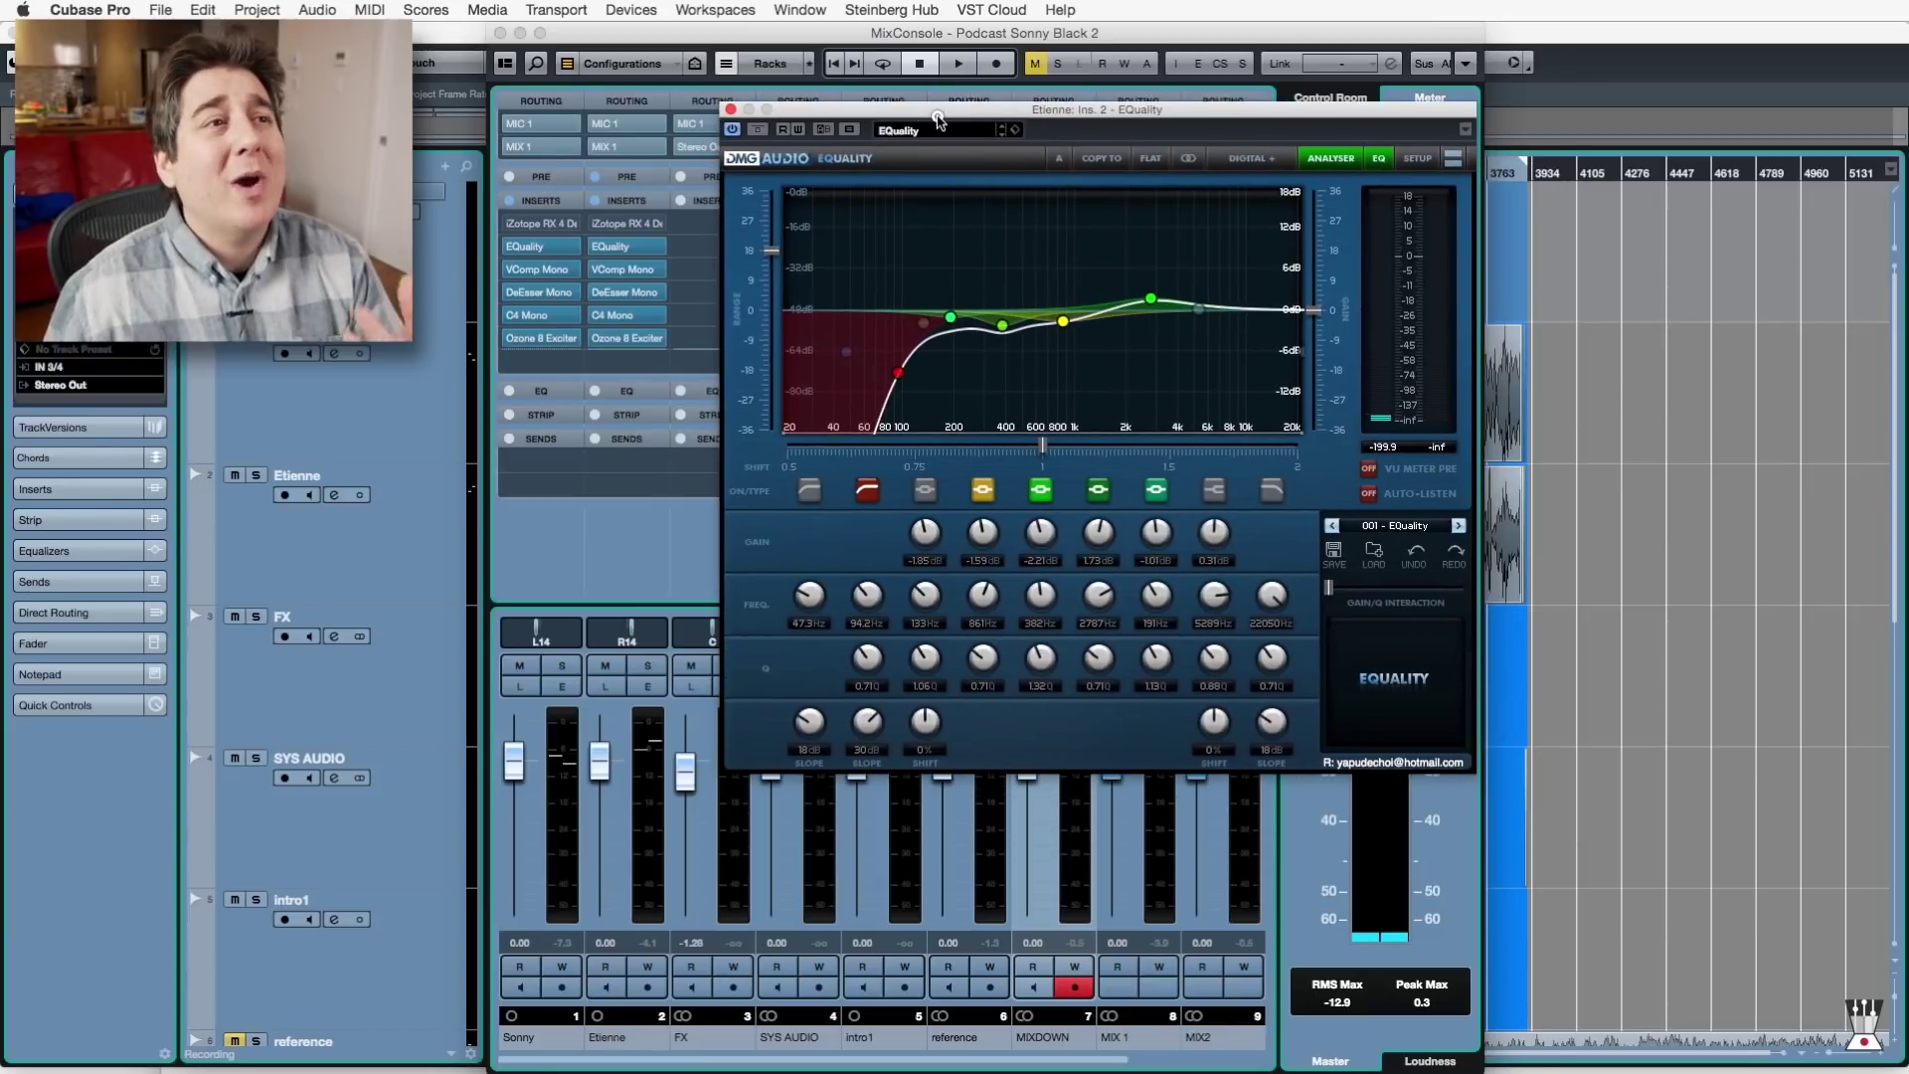
Solo the second voice track, start playback and bypass its EQuality insert.
left_click(649, 670)
left_click(649, 670)
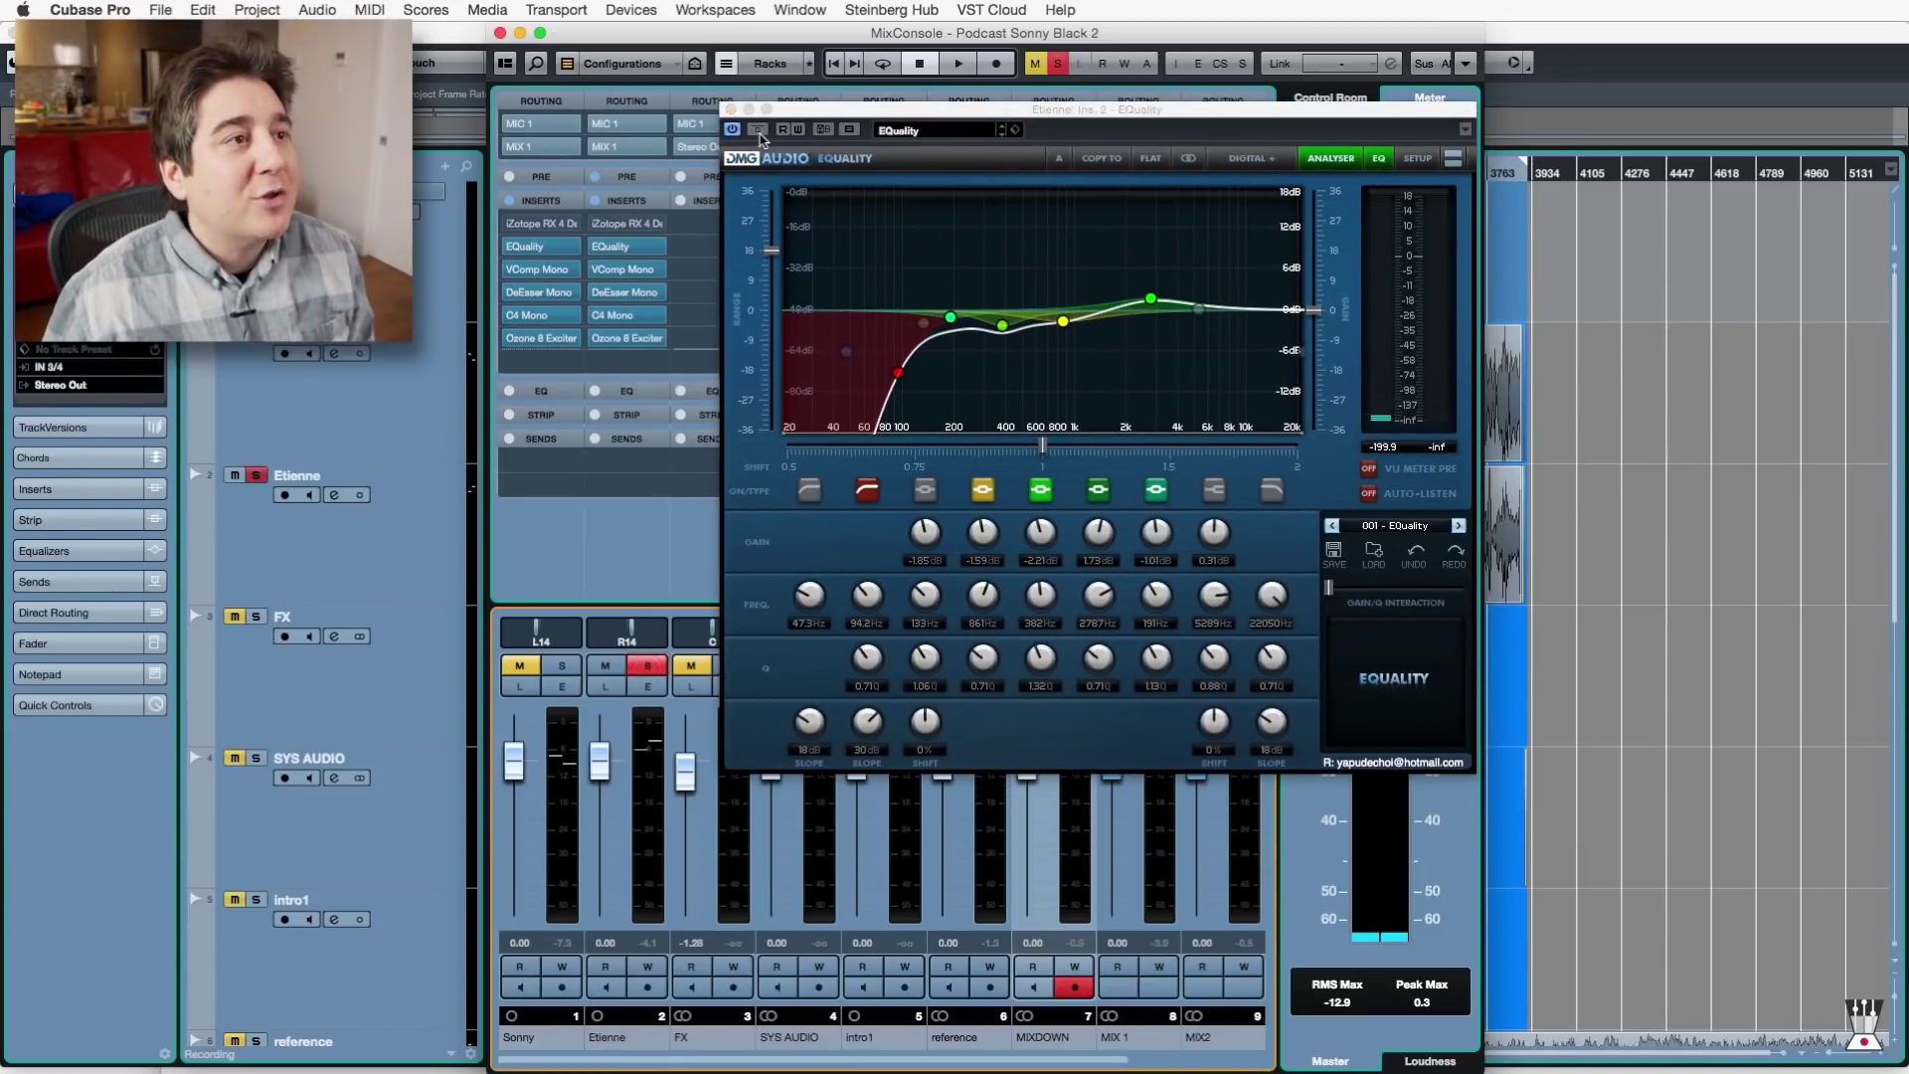
key("space")
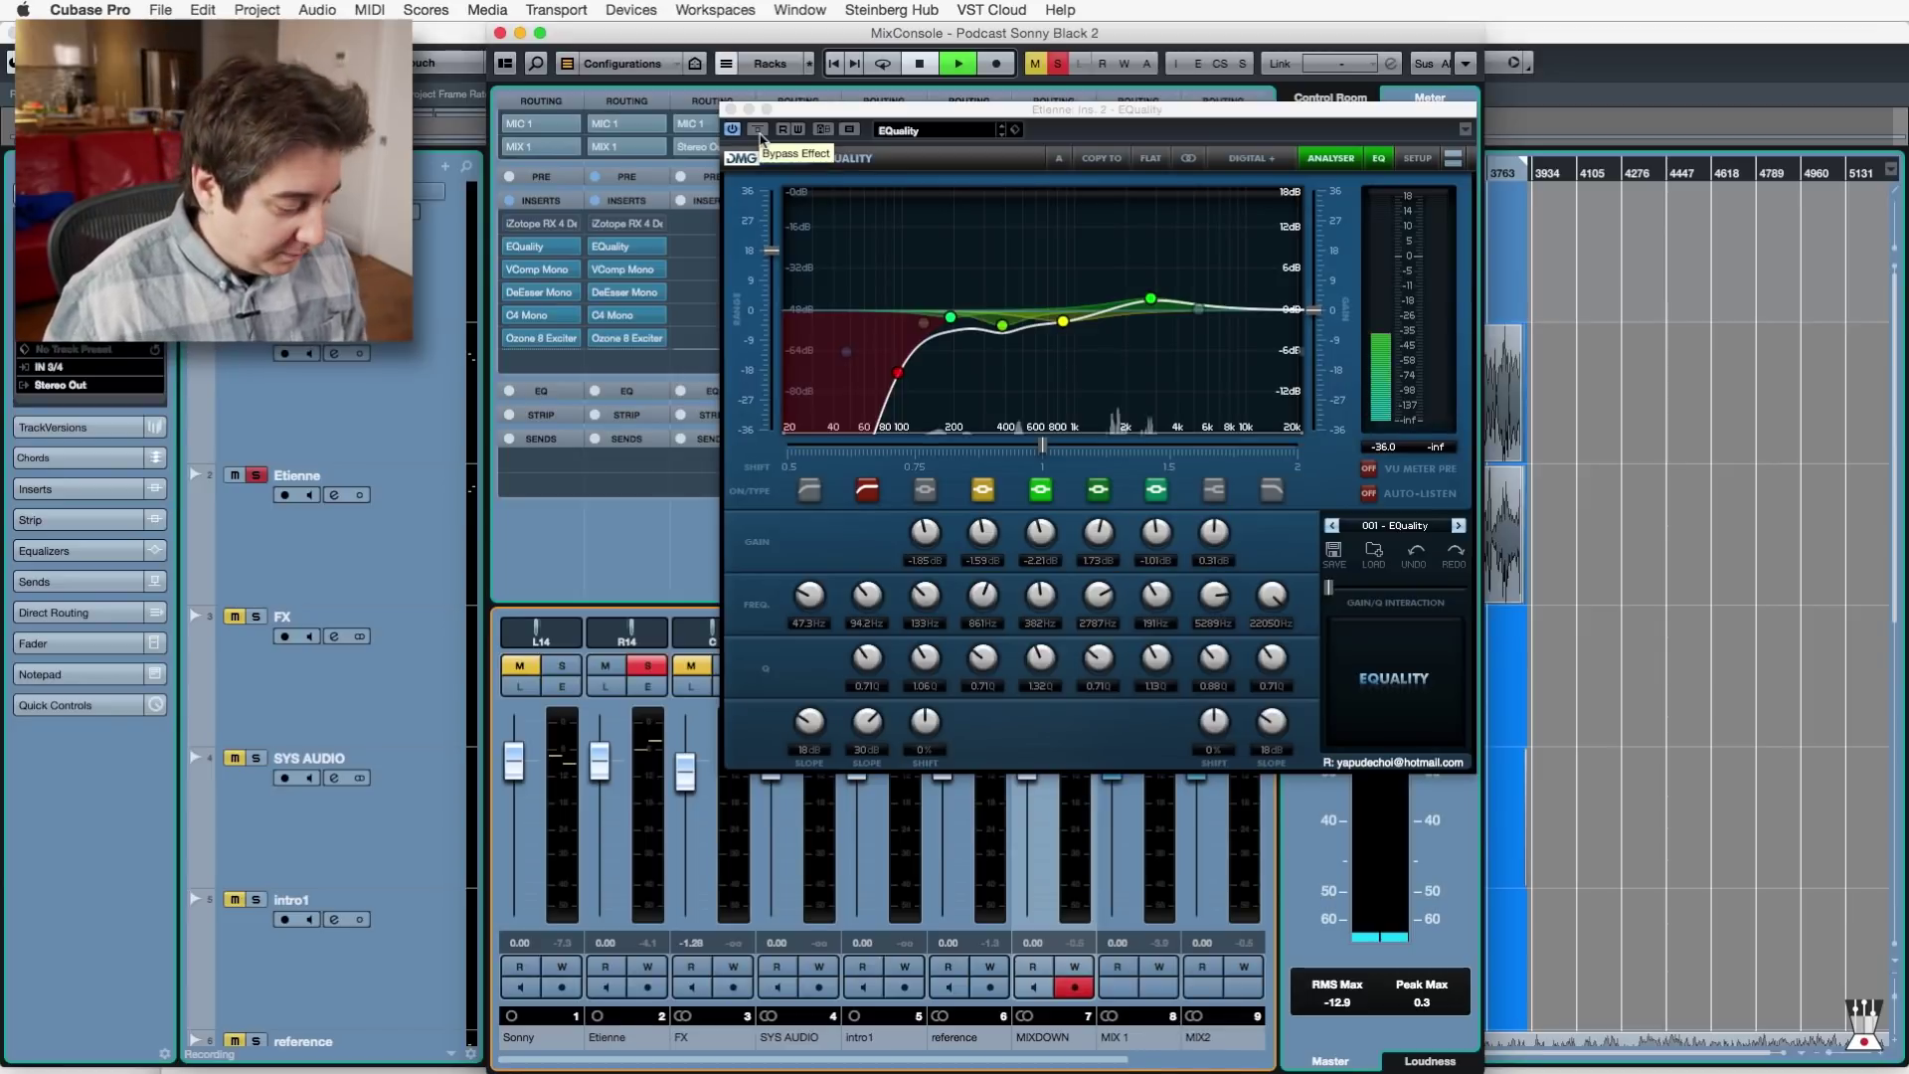
left_click(761, 139)
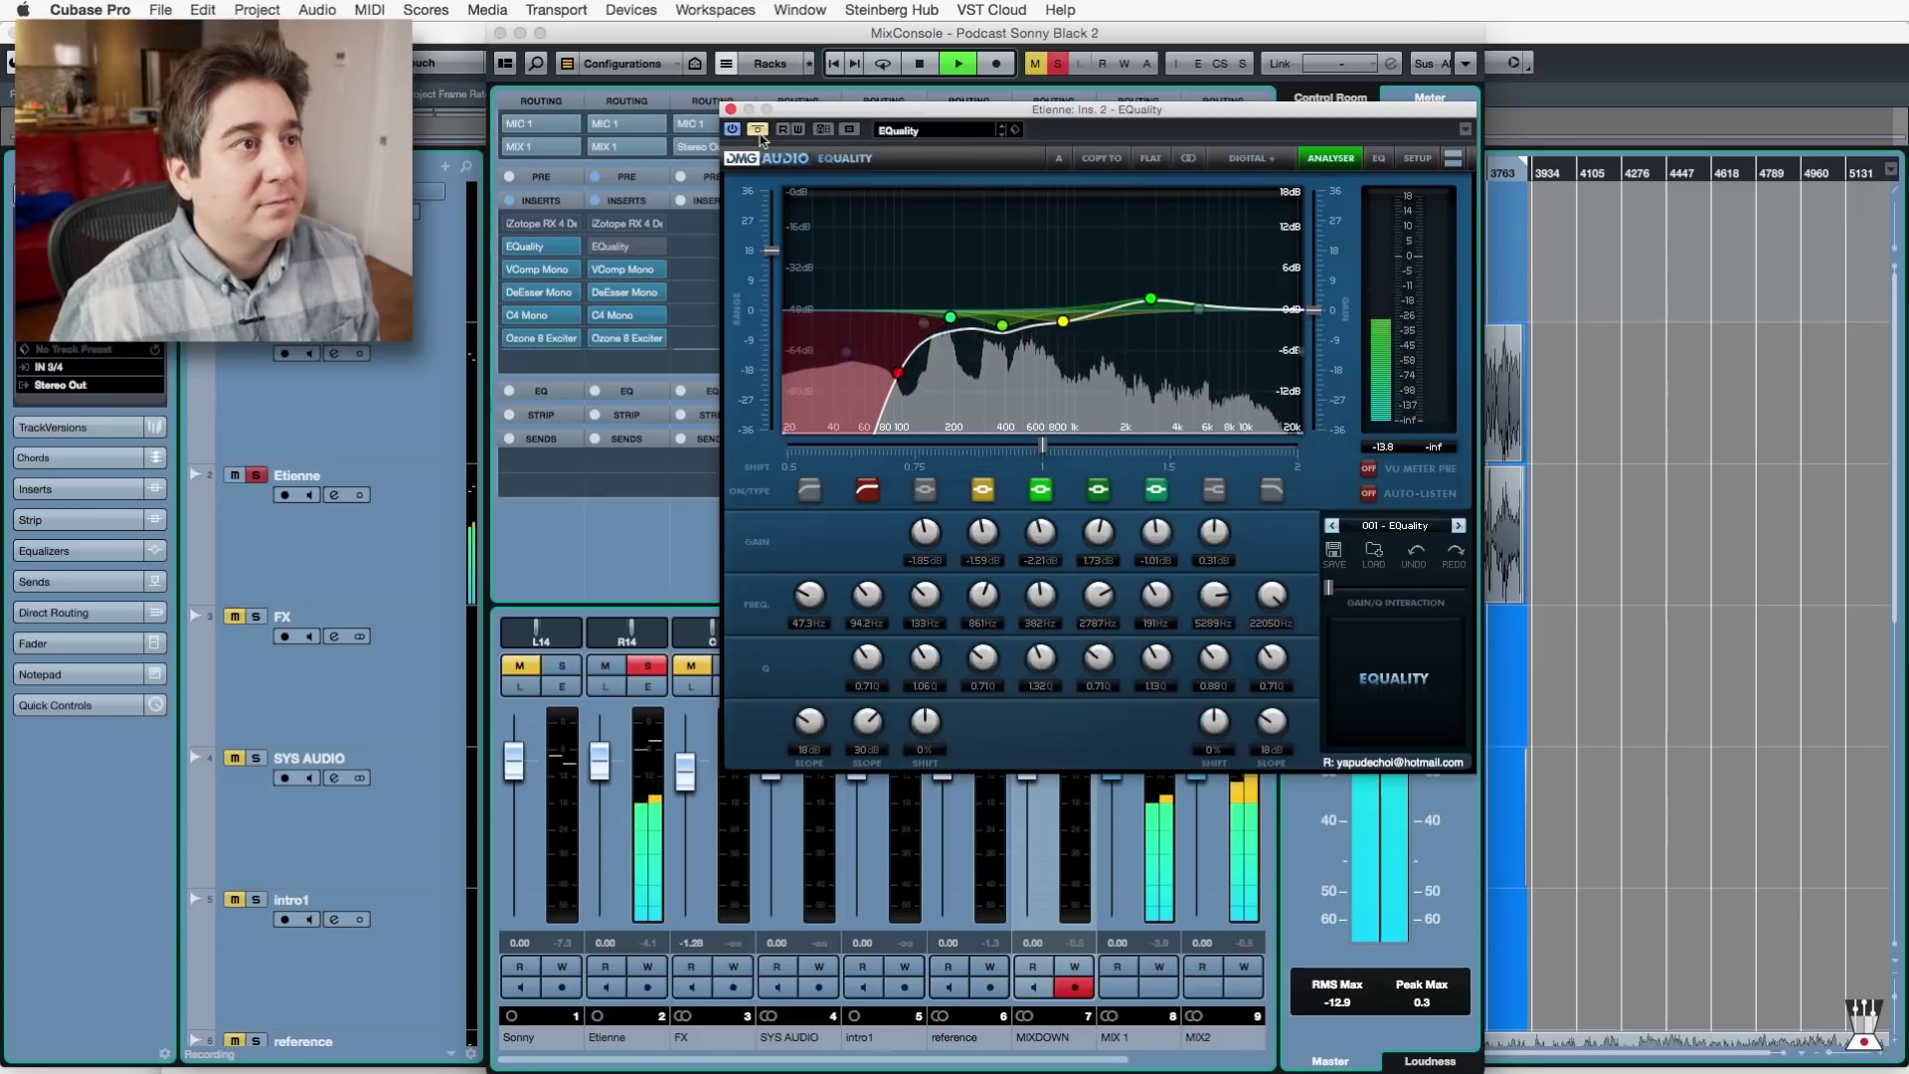
Hide the MixConsole and move playback to a passage near bar 929, keeping the EQuality window in view.
key("F3")
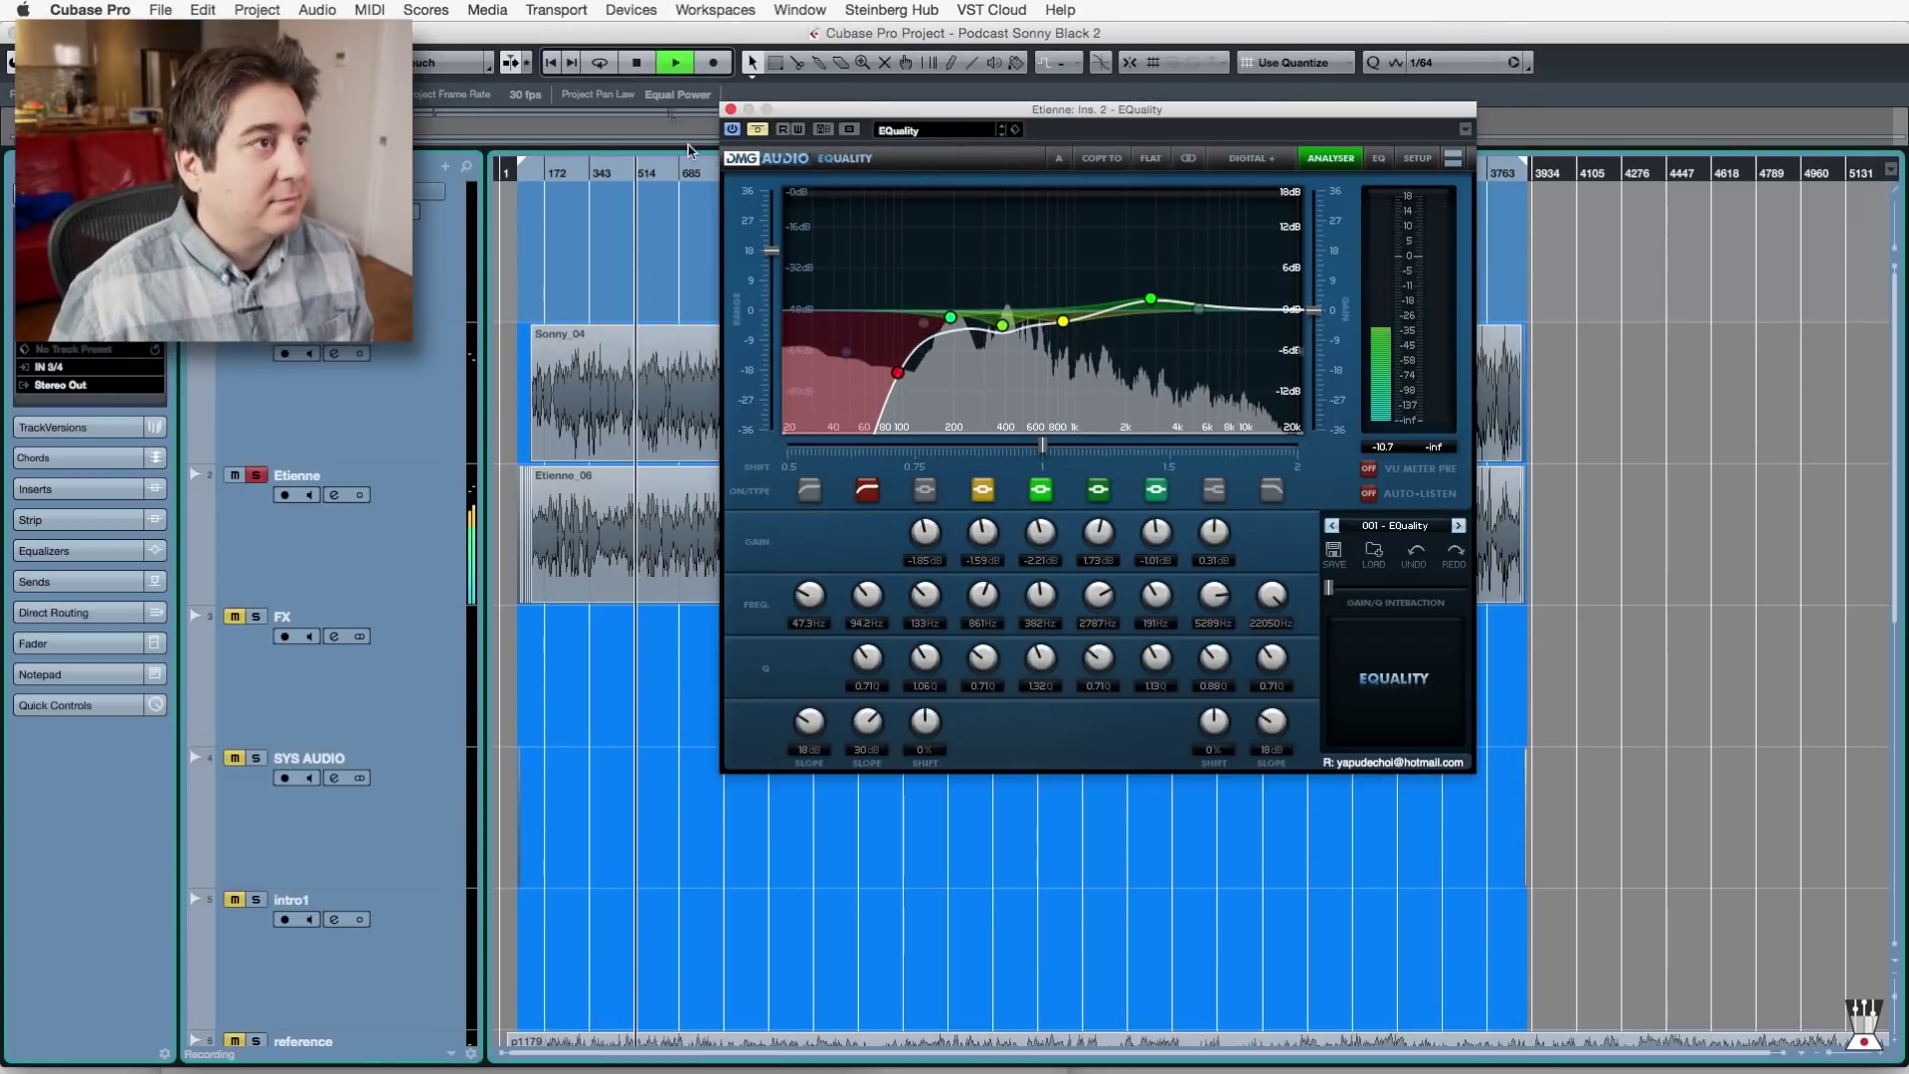
left_click_drag(867, 106, 886, 419)
left_click(877, 410)
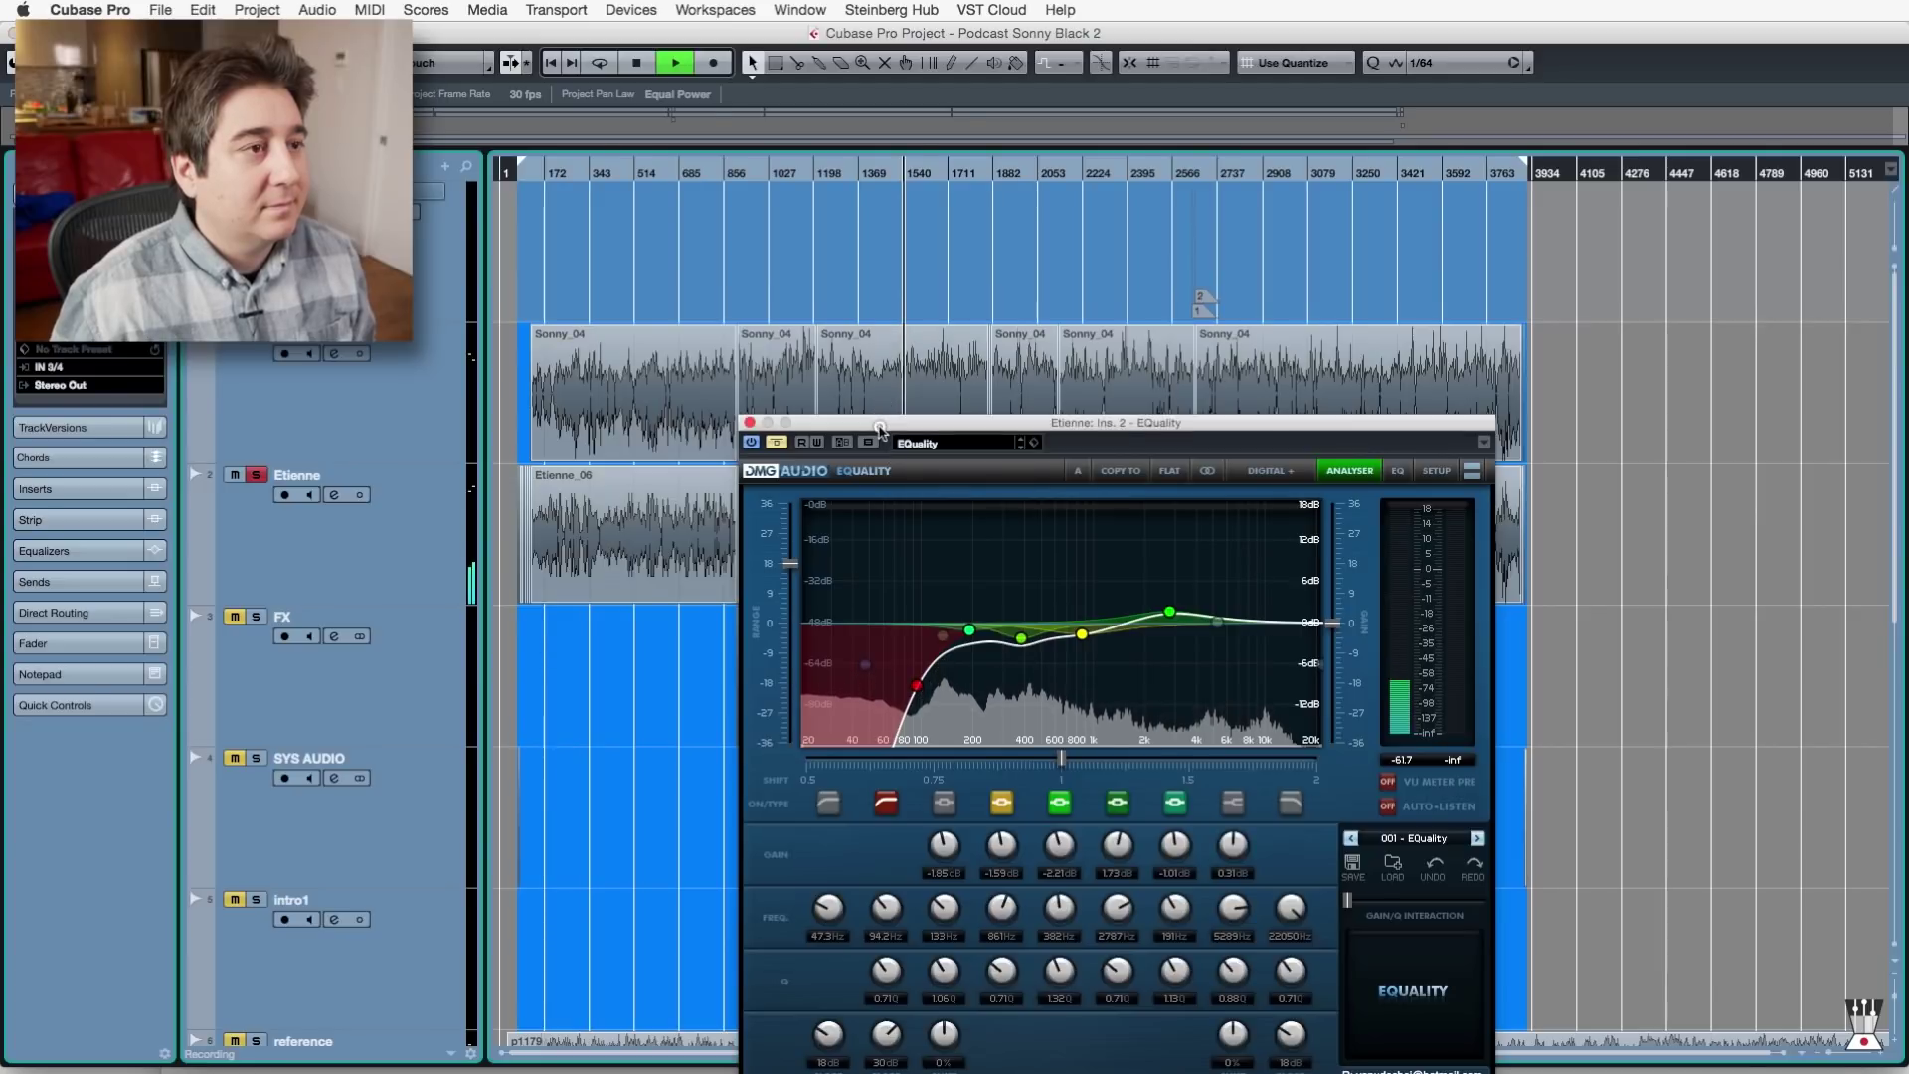
left_click_drag(877, 417, 1279, 575)
key("h")
key("h")
key("h")
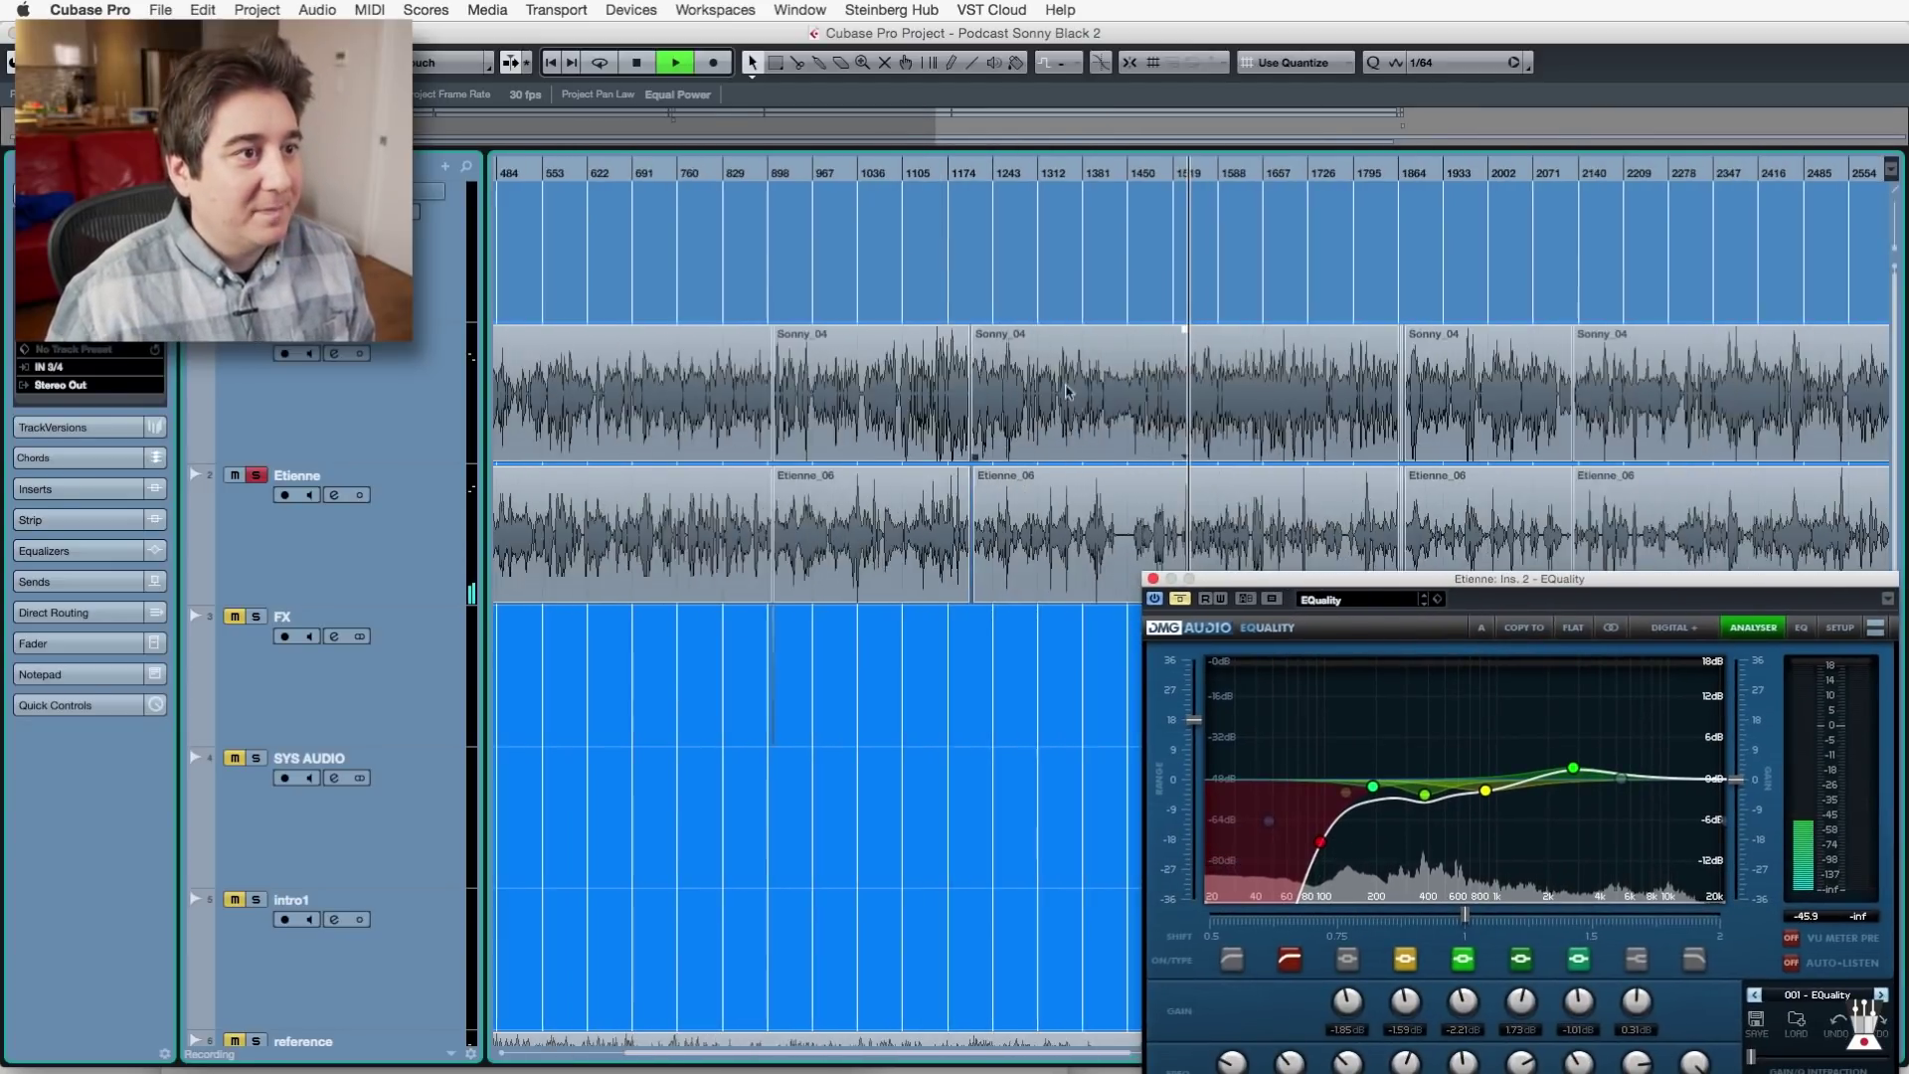
left_click(719, 171)
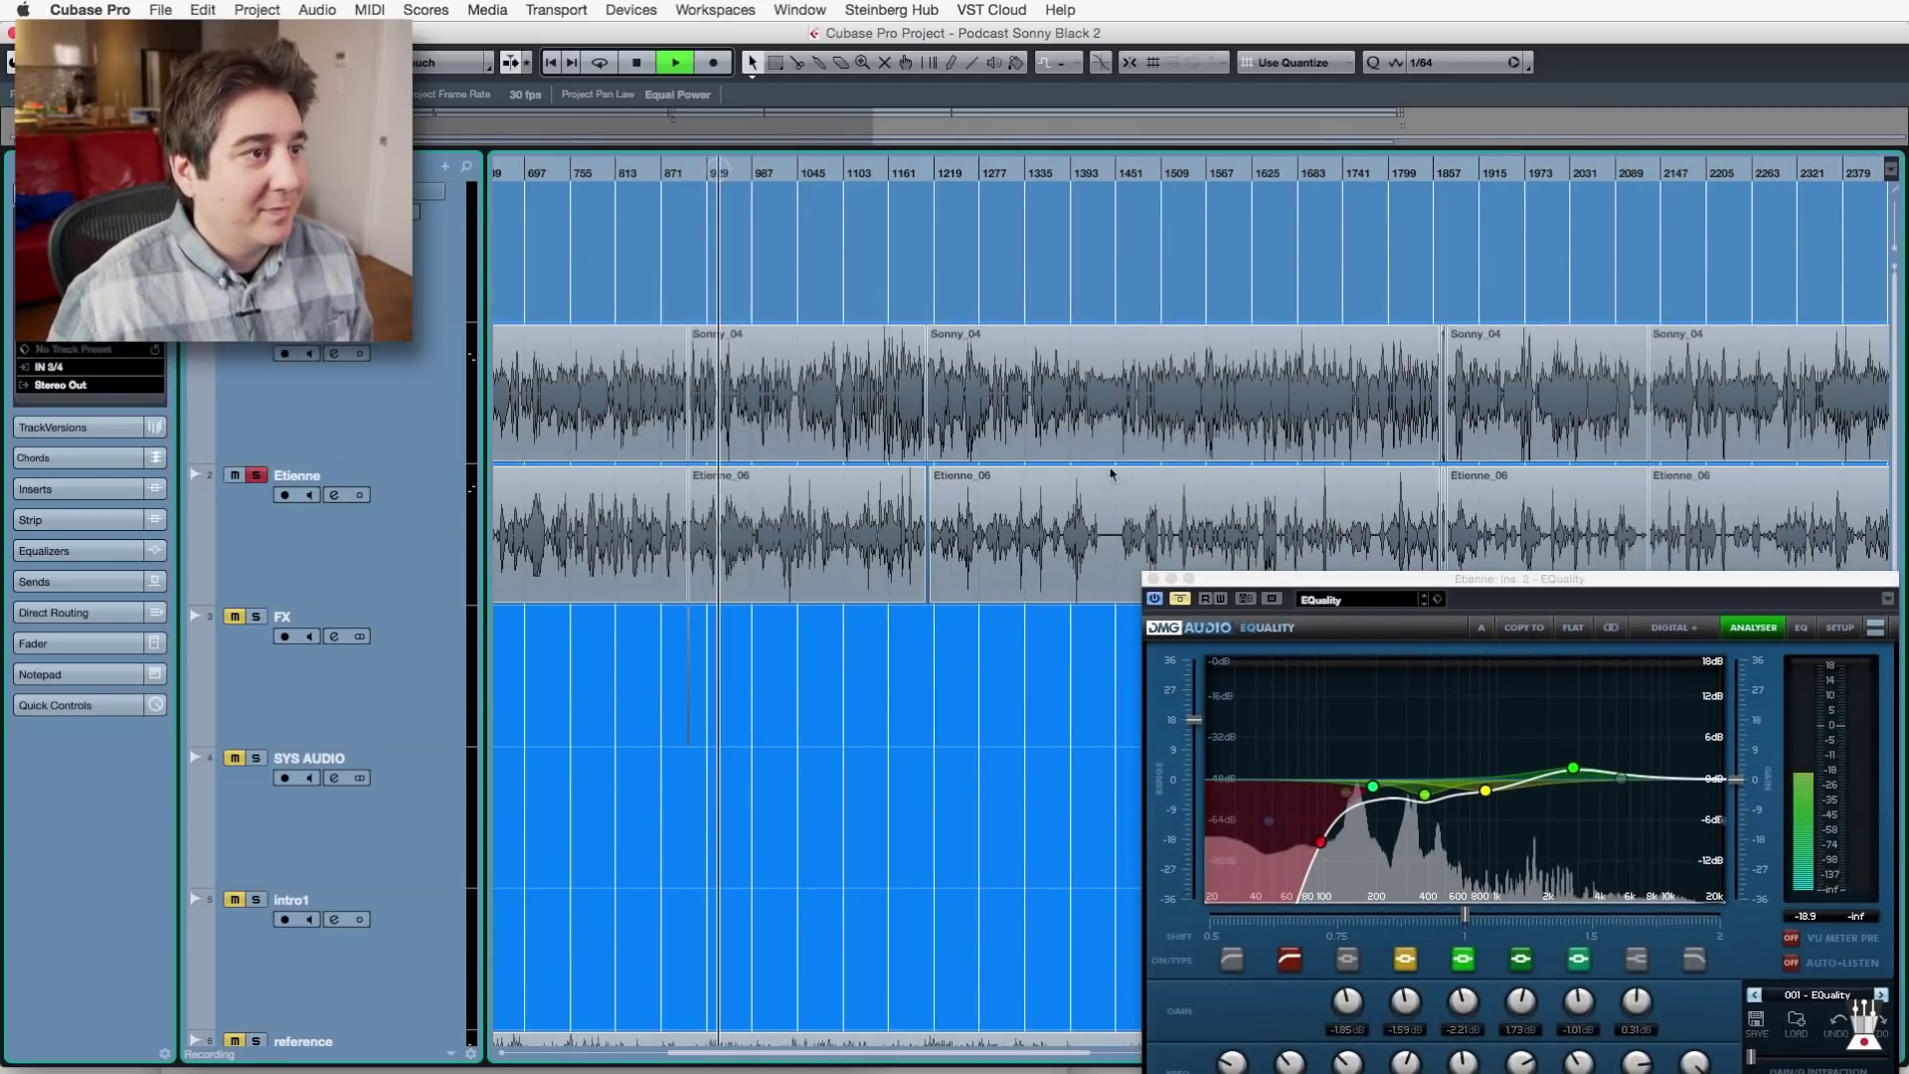
left_click_drag(1299, 585, 856, 125)
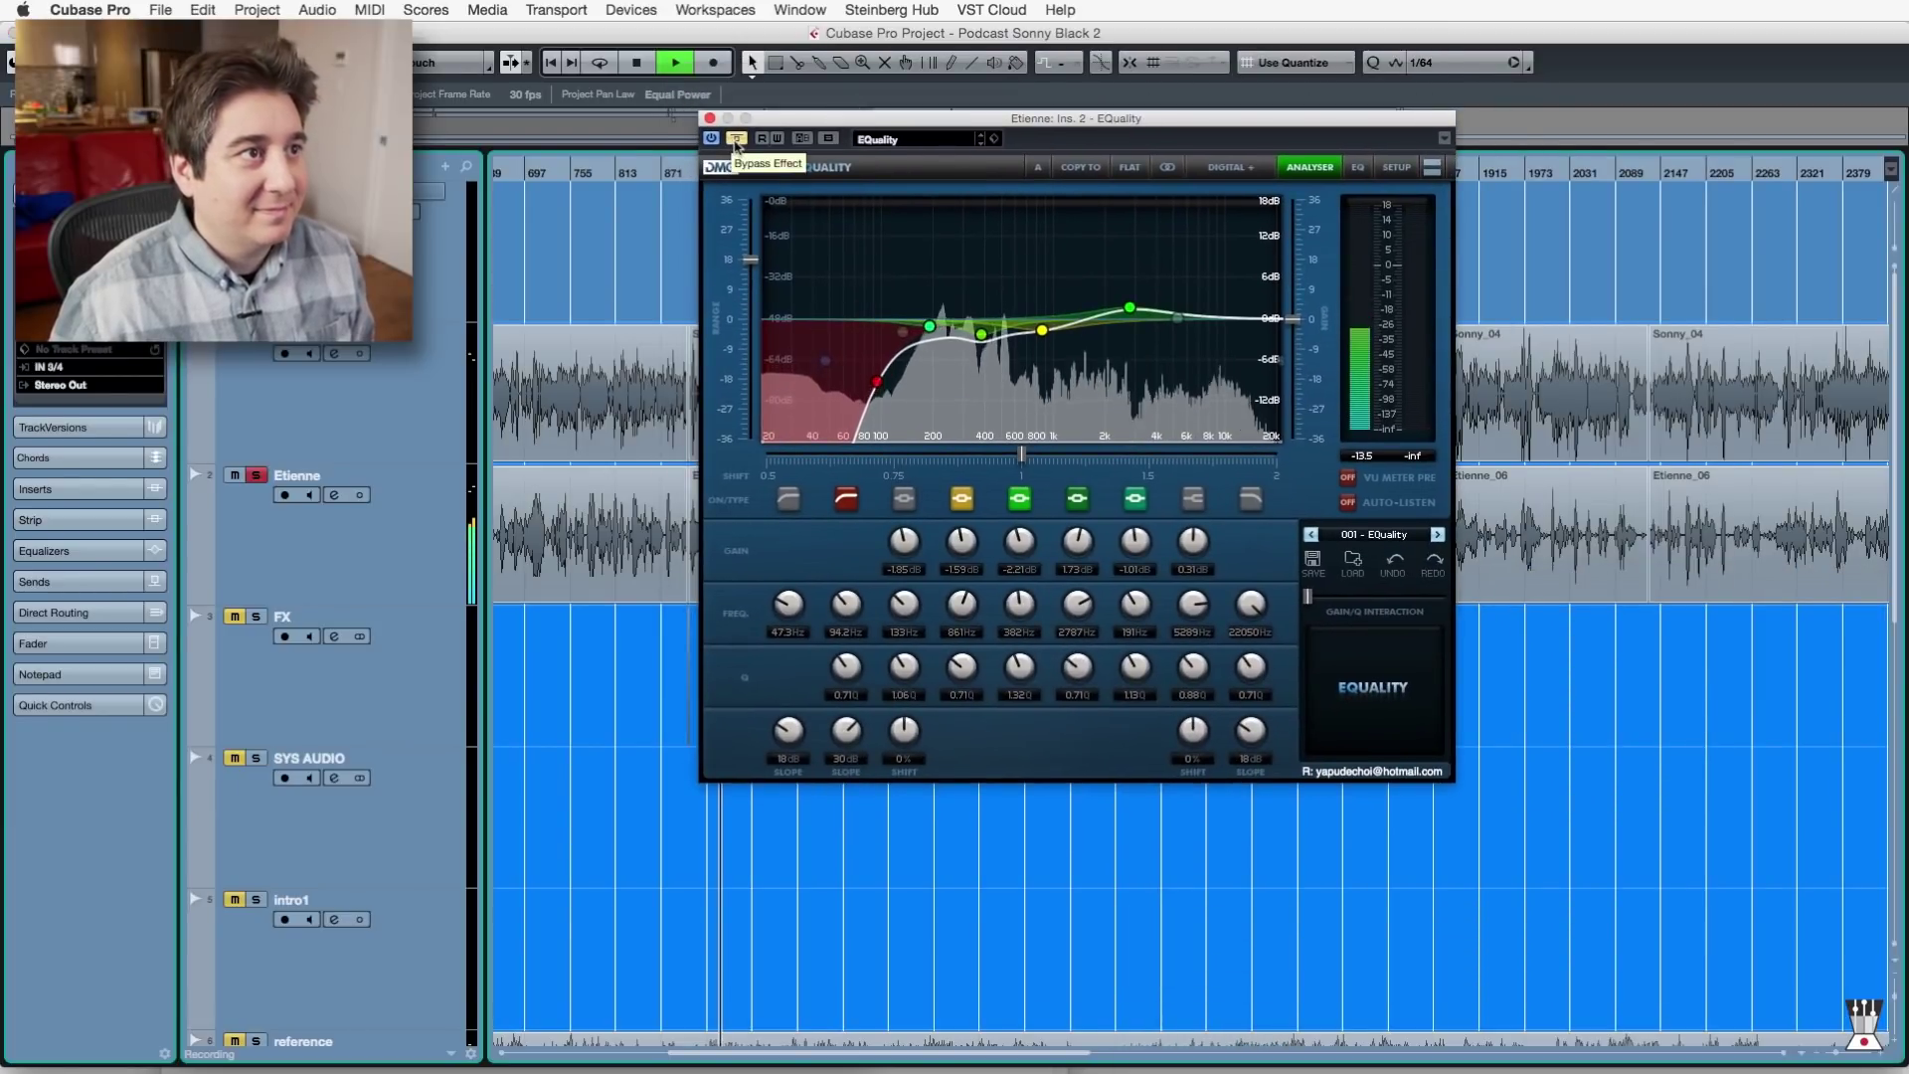
Compare the soloed voice with EQuality active and bypassed, leave it active and stop playback.
left_click(736, 138)
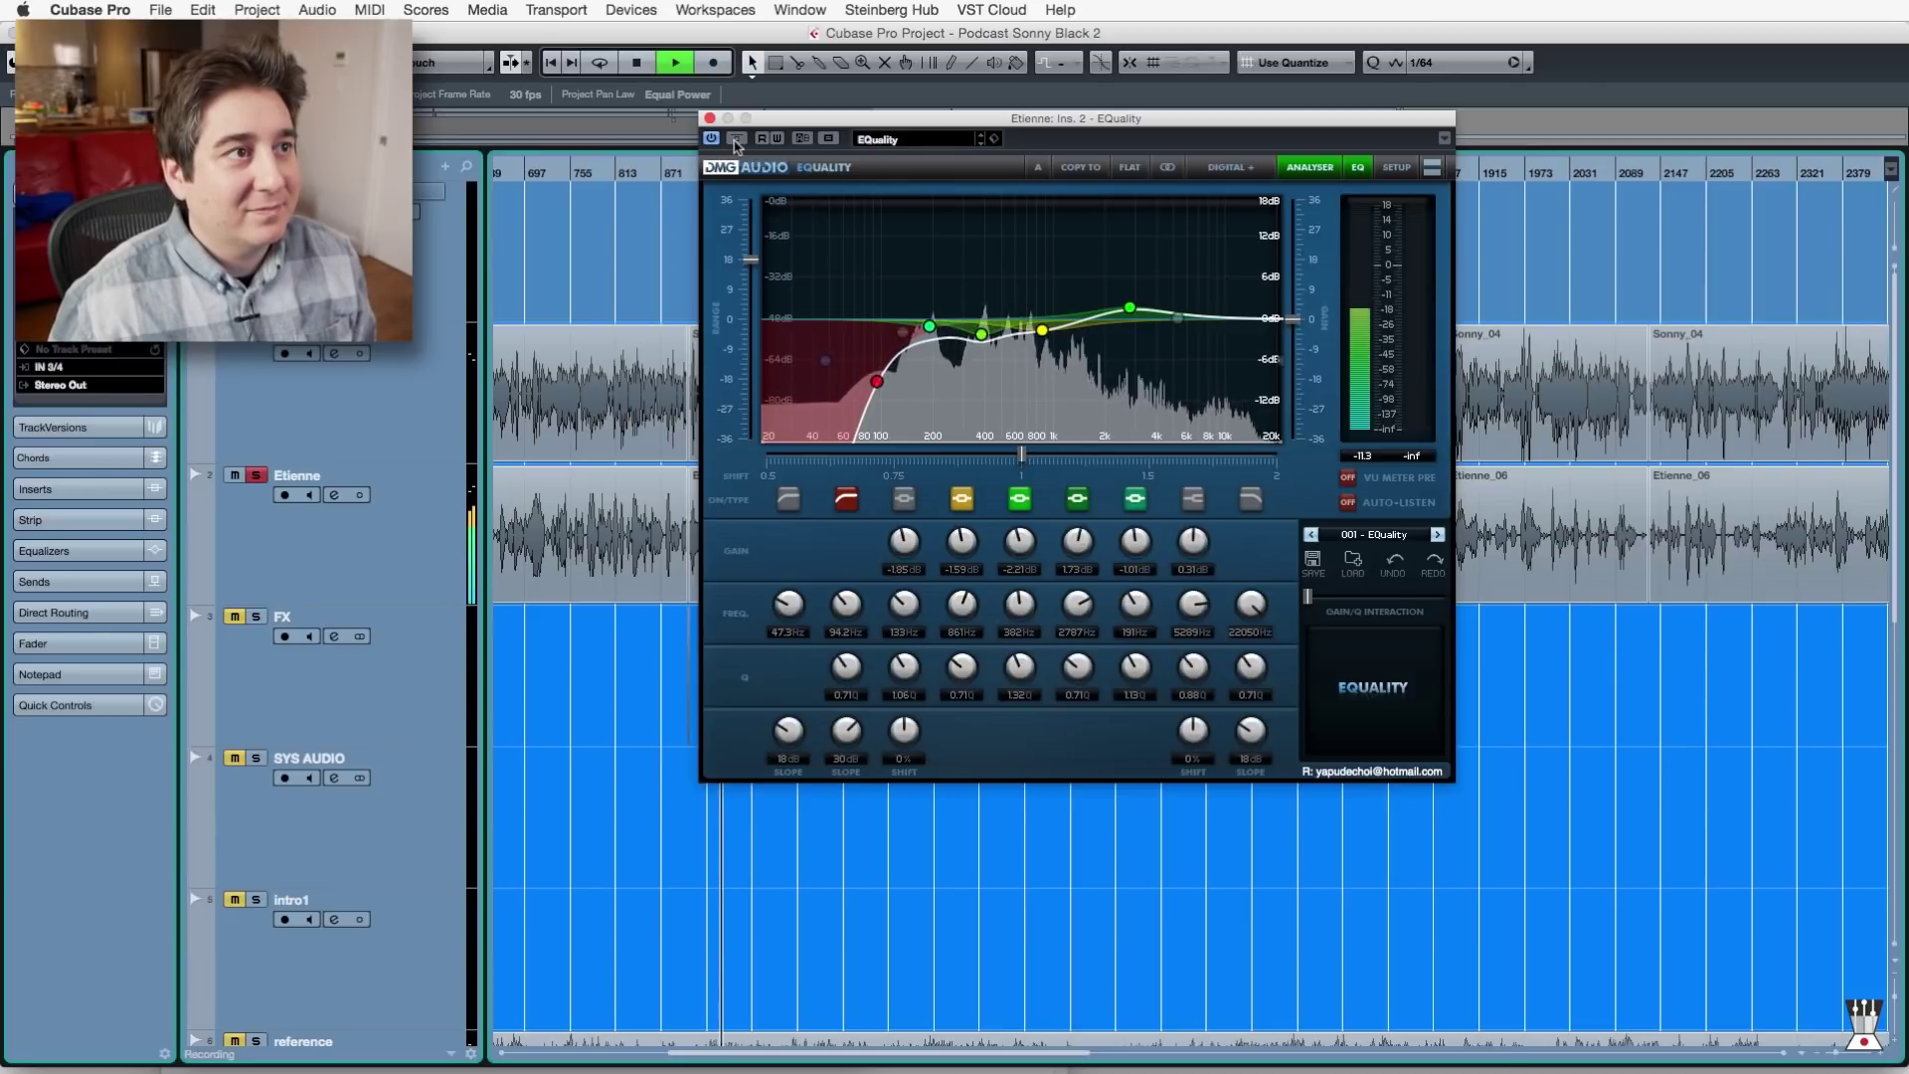
left_click(736, 138)
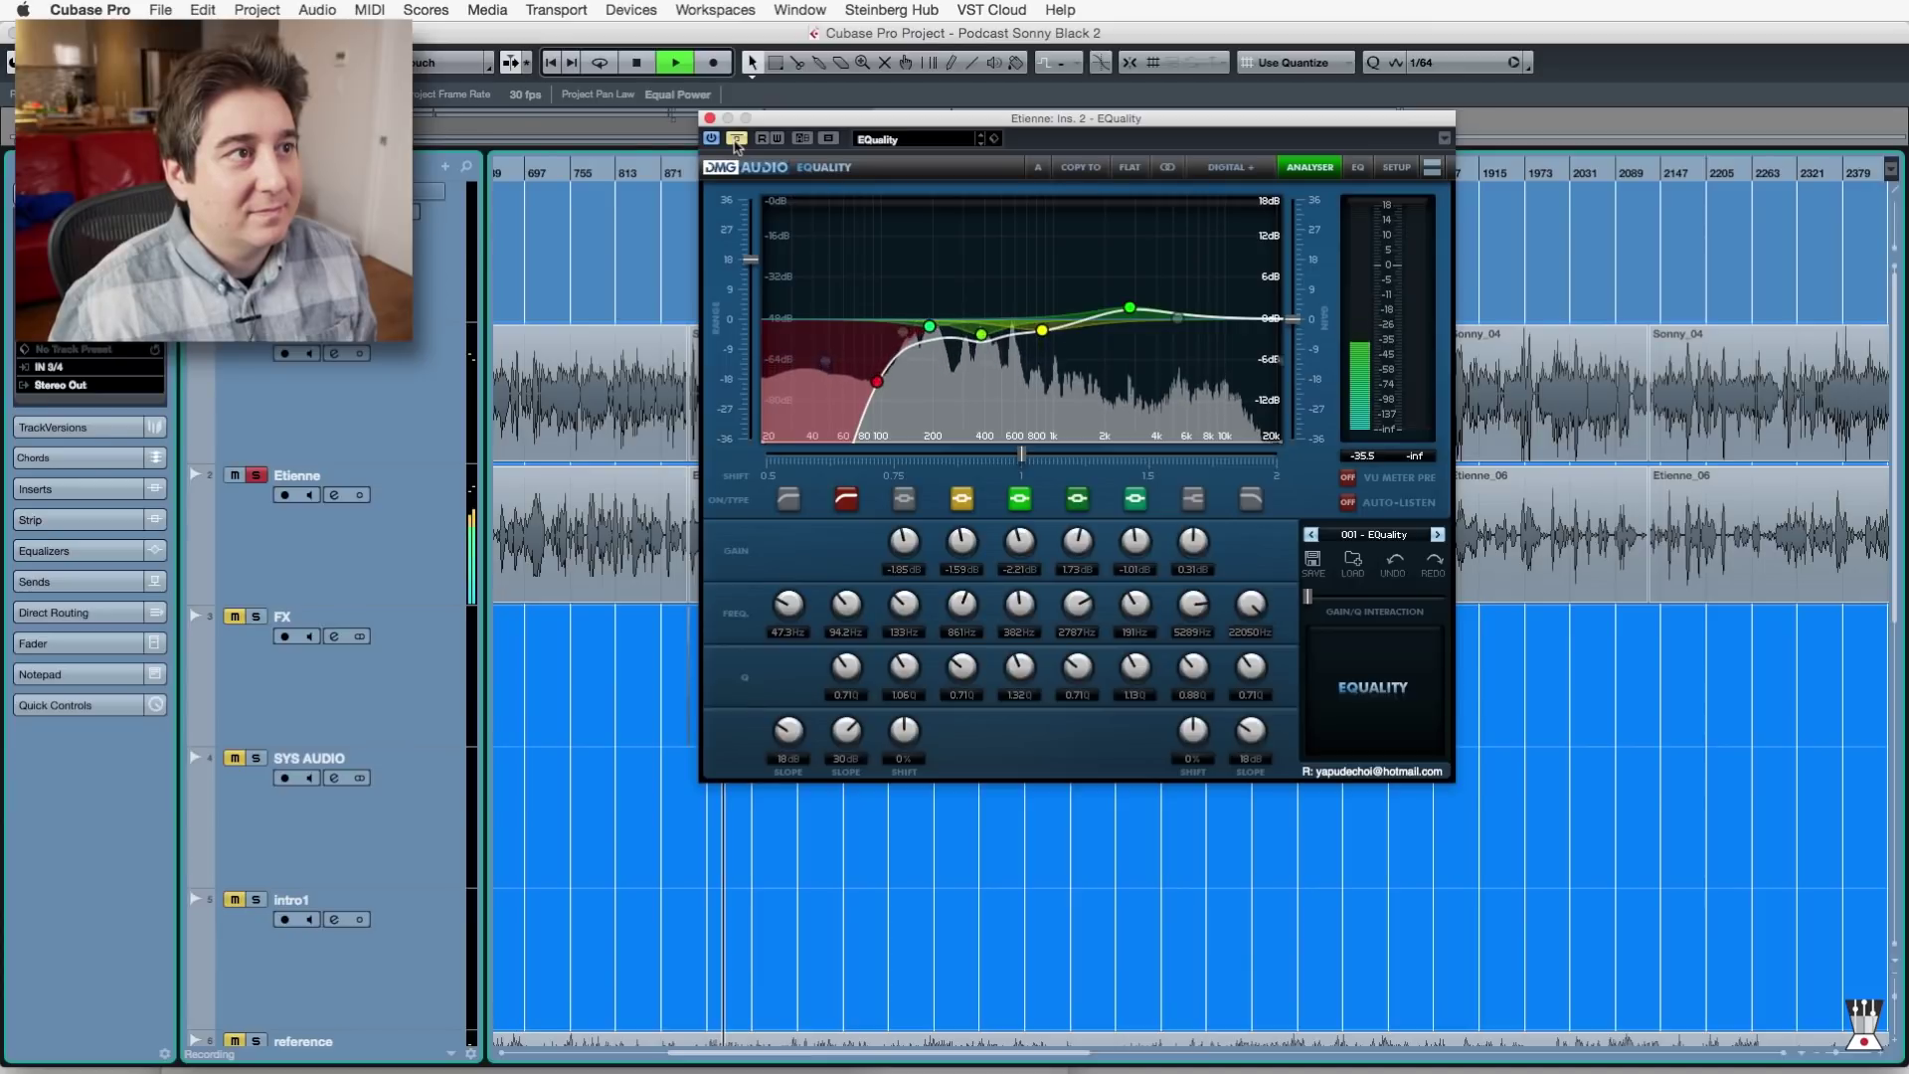
left_click(736, 138)
key("space")
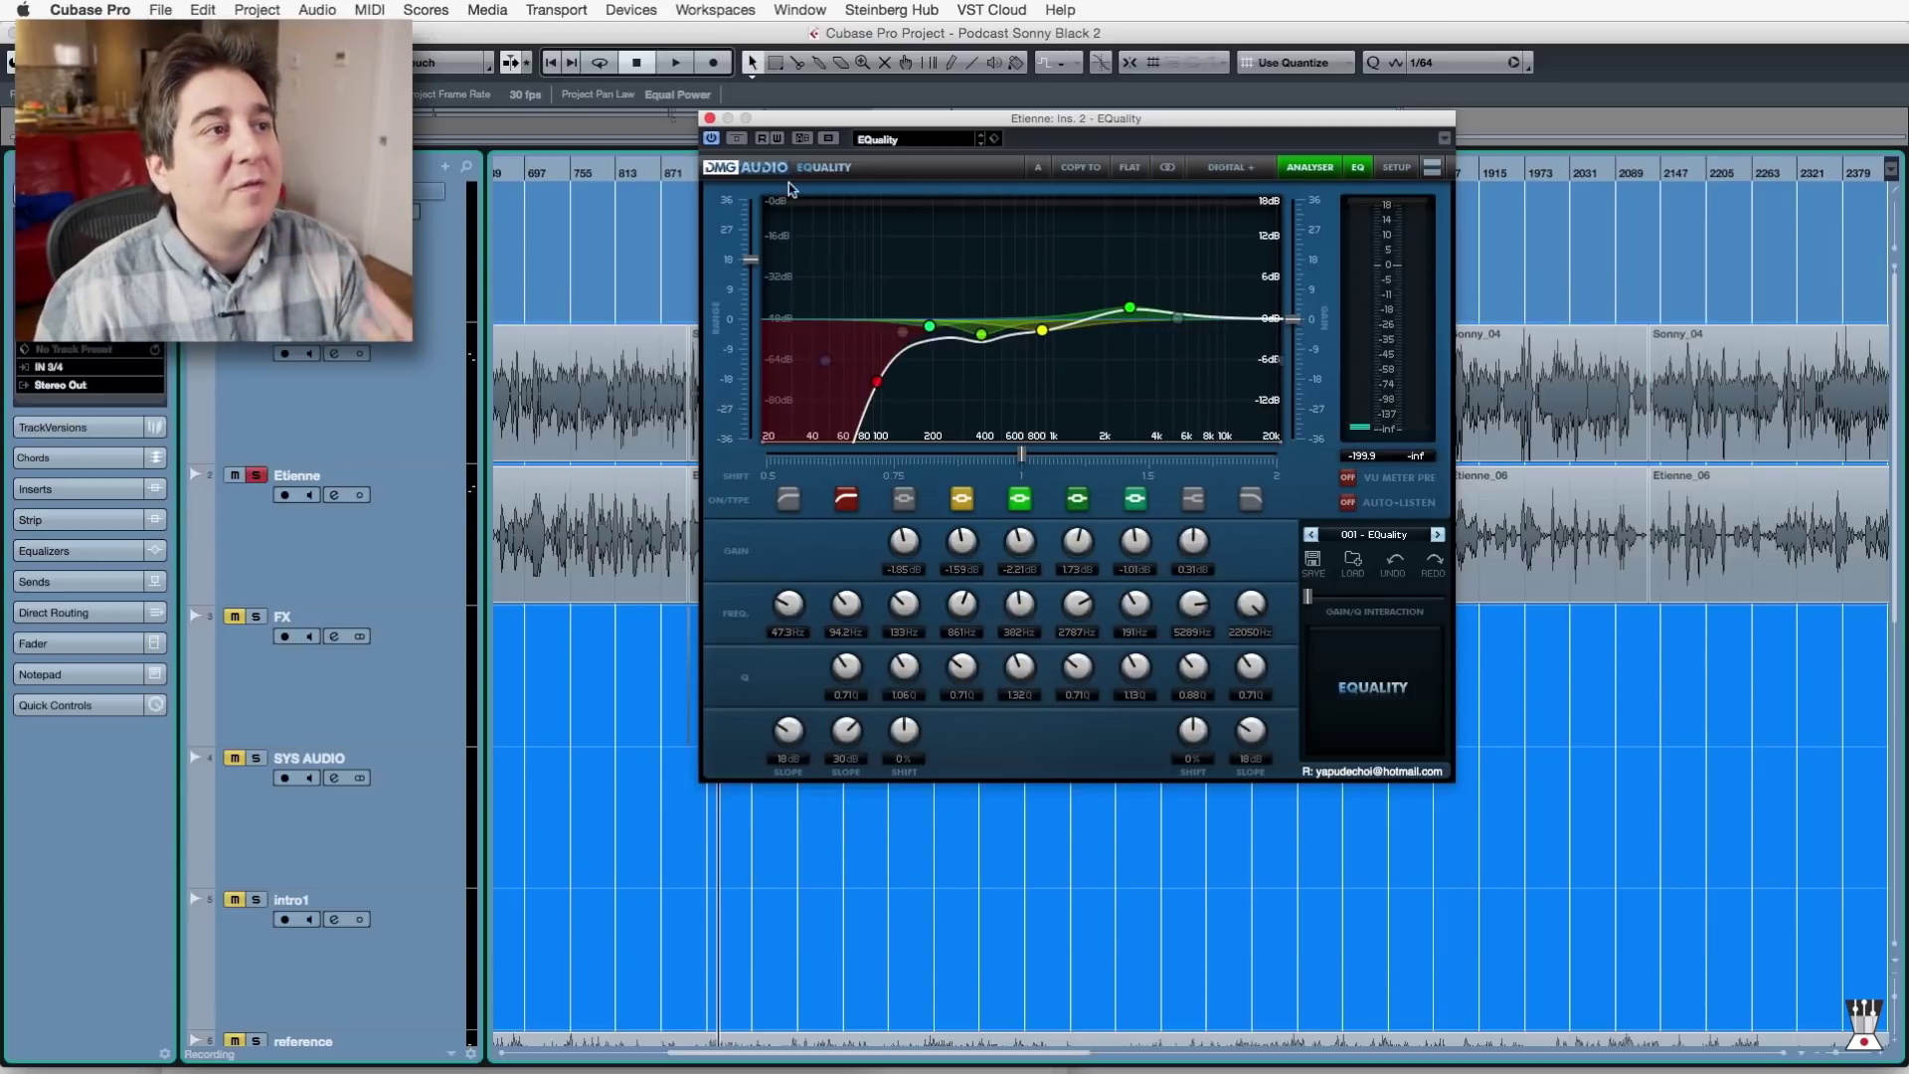
Close EQuality and open the VComp Mono insert of the second voice track from the MixConsole.
left_click(710, 119)
key("F3")
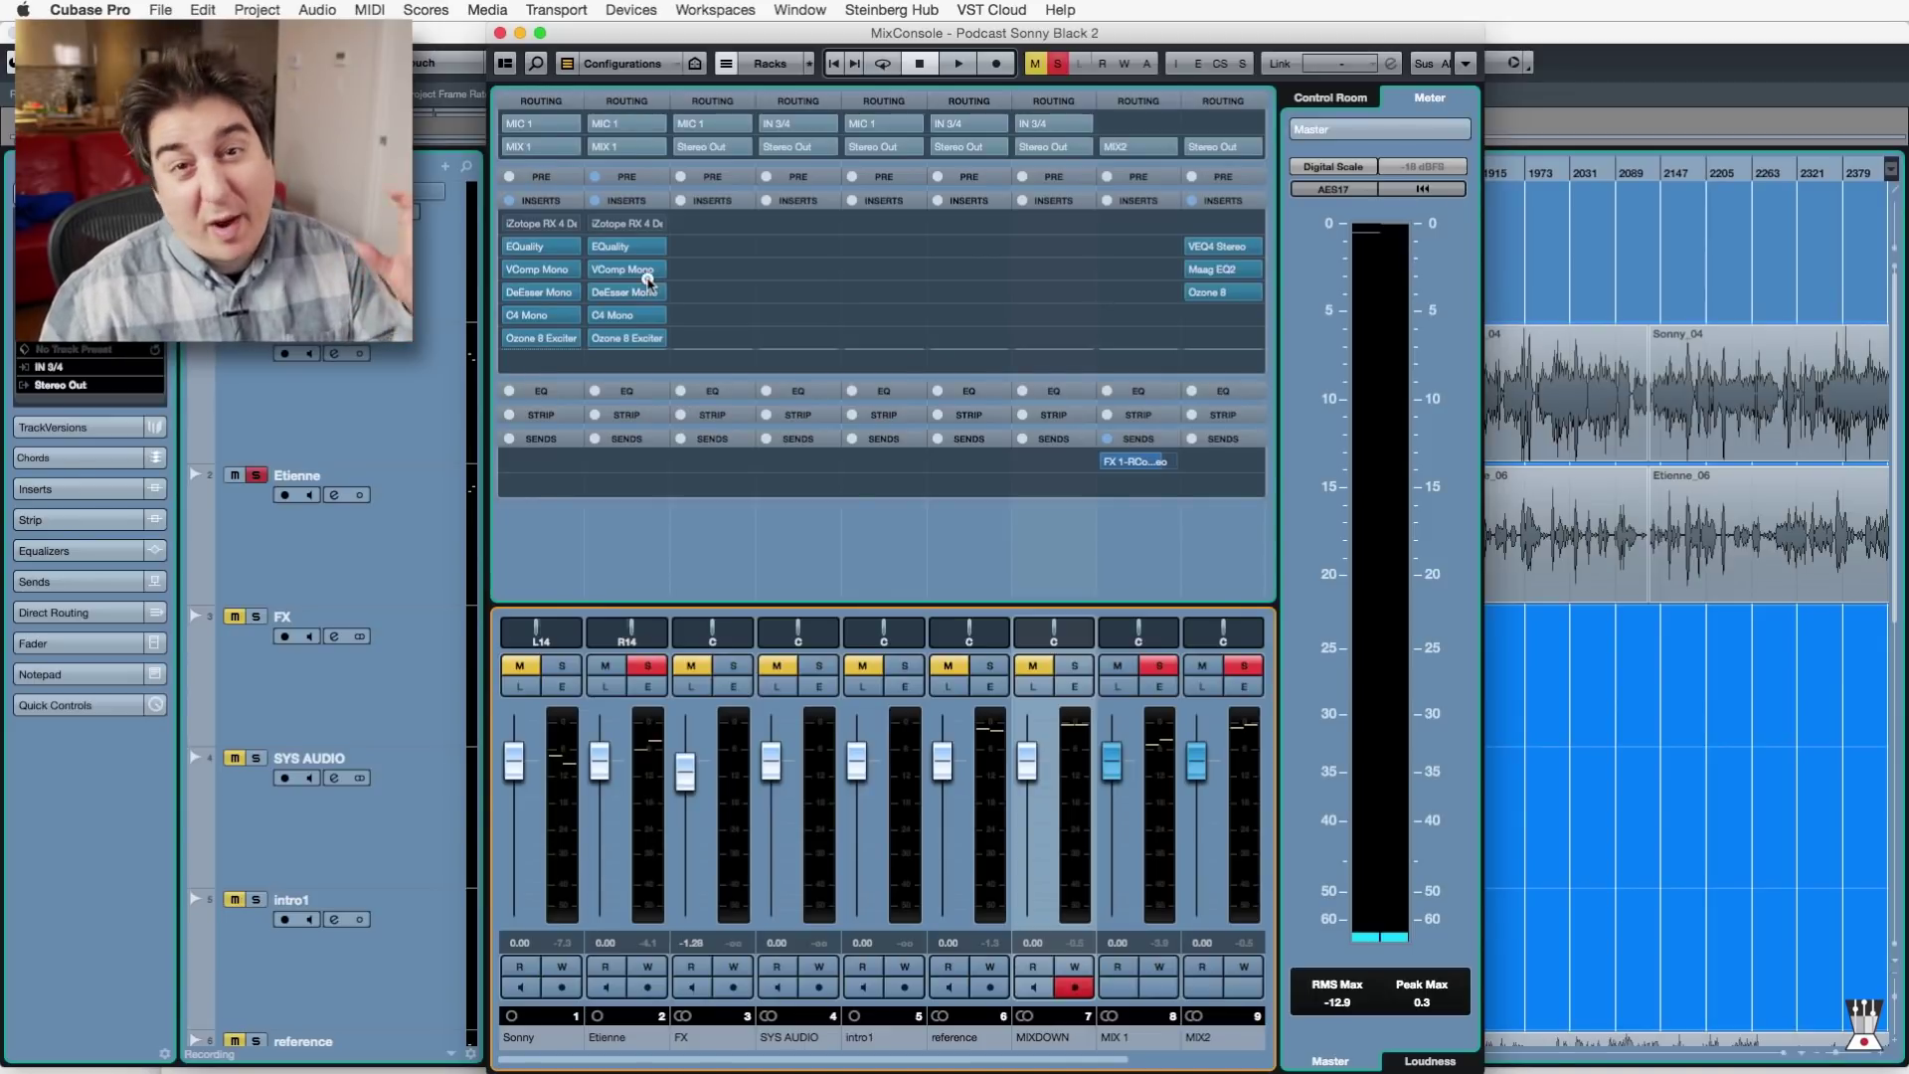
mouse_move(646, 281)
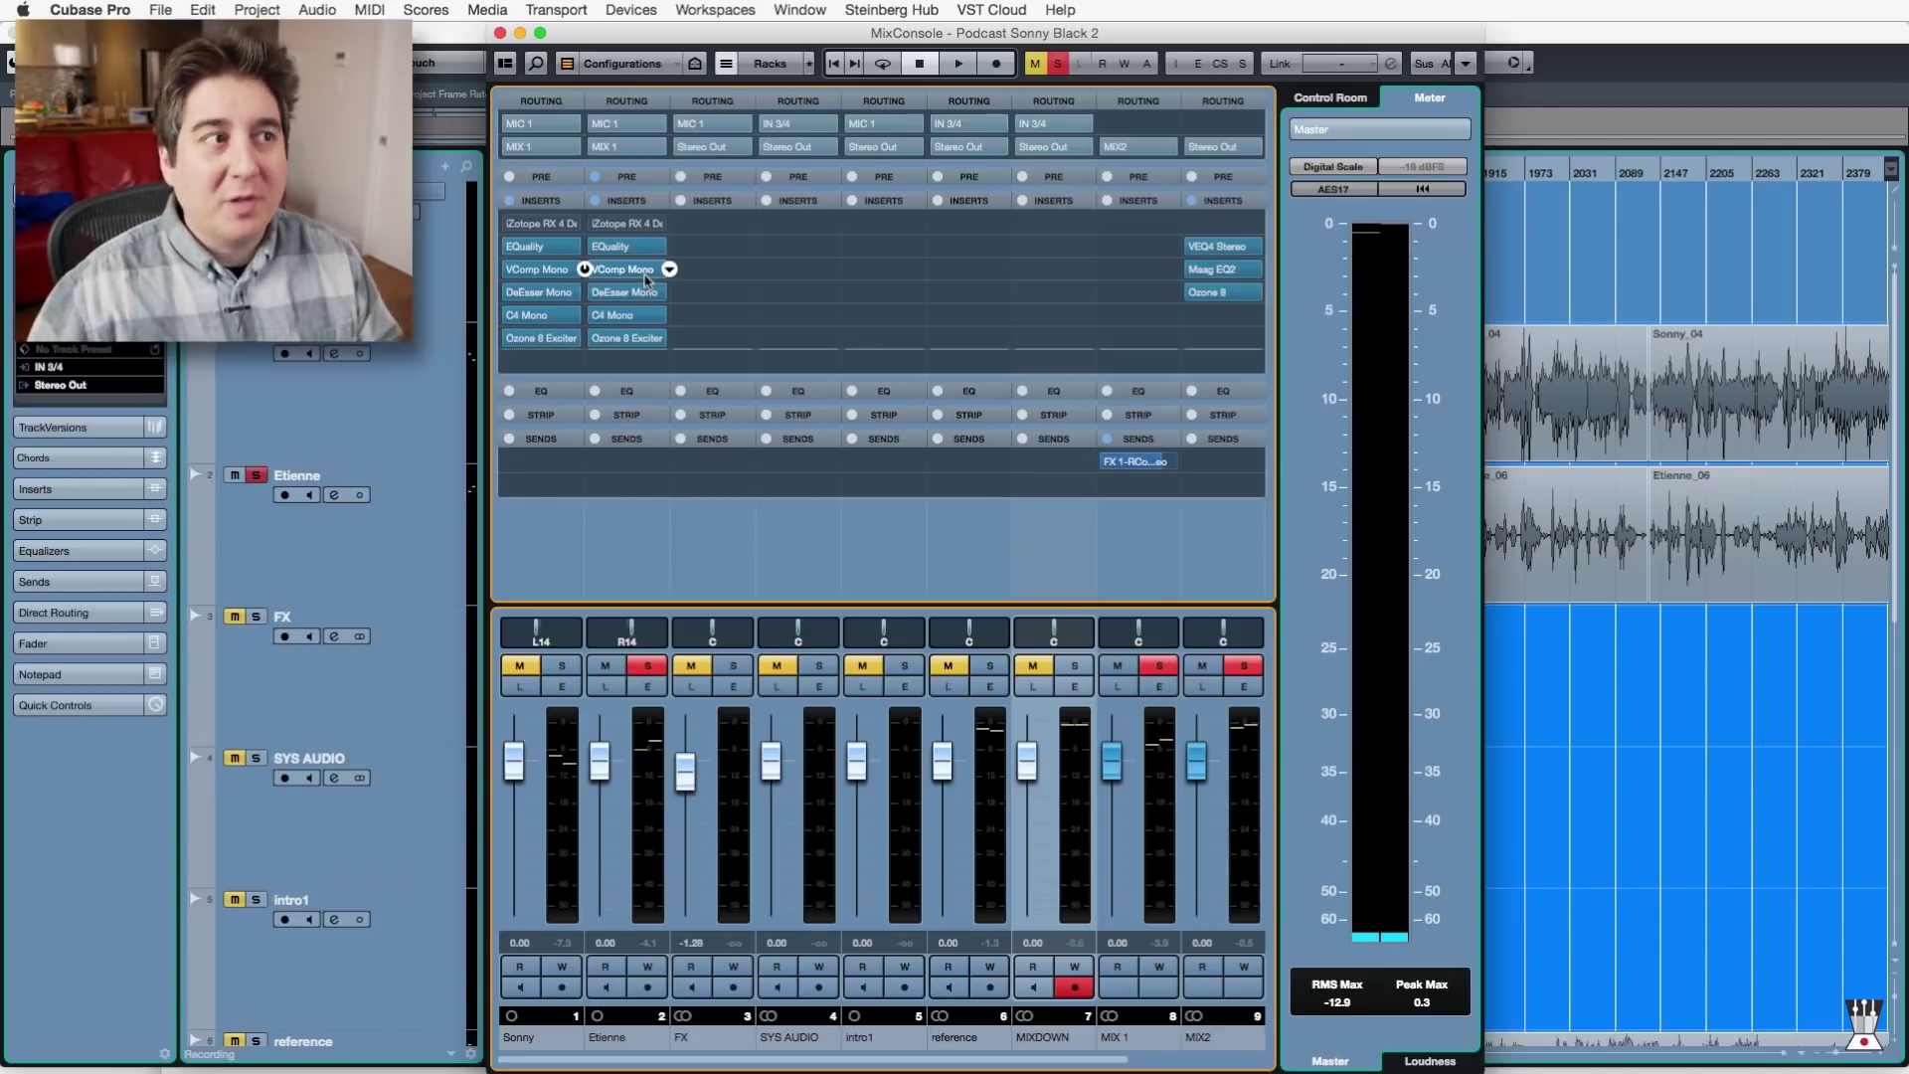
left_click(646, 280)
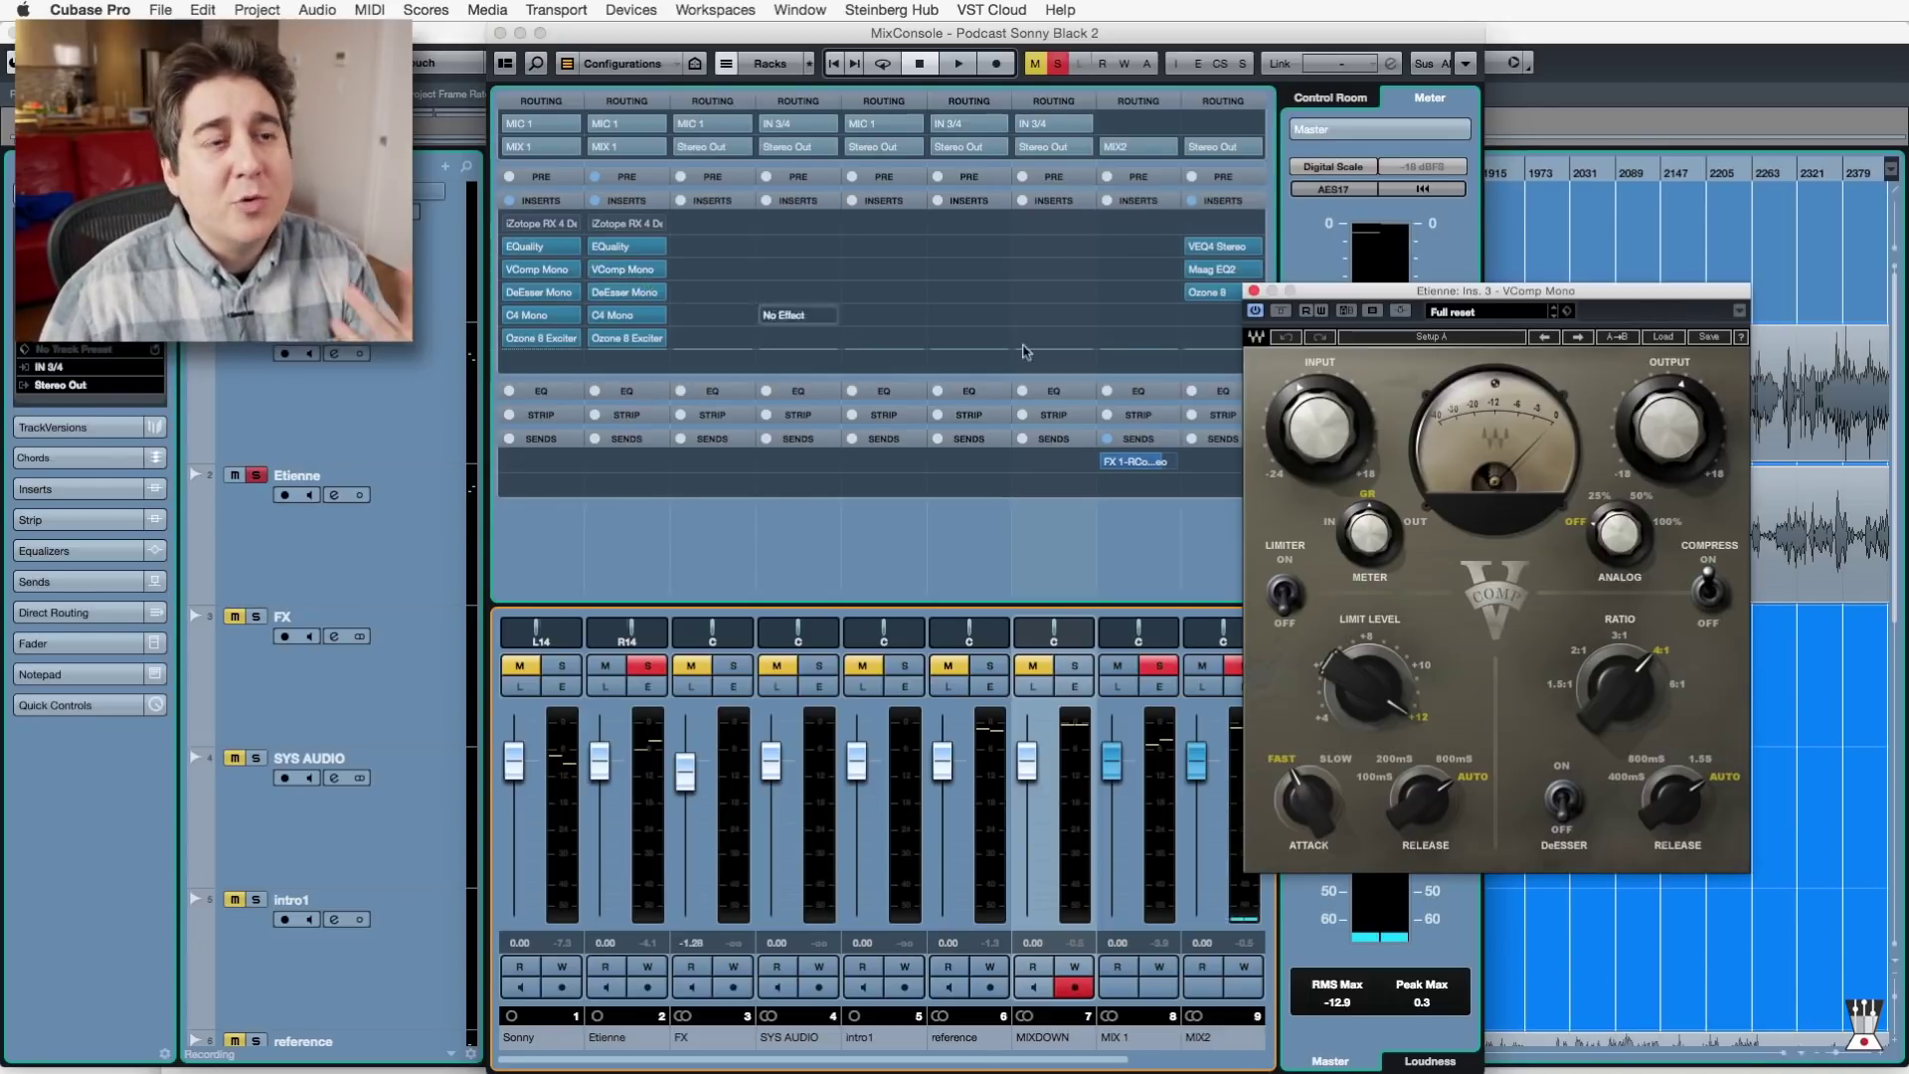
Look at the track's DeEsser Mono insert, close it and bring VComp Mono back into clear view.
left_click(1253, 290)
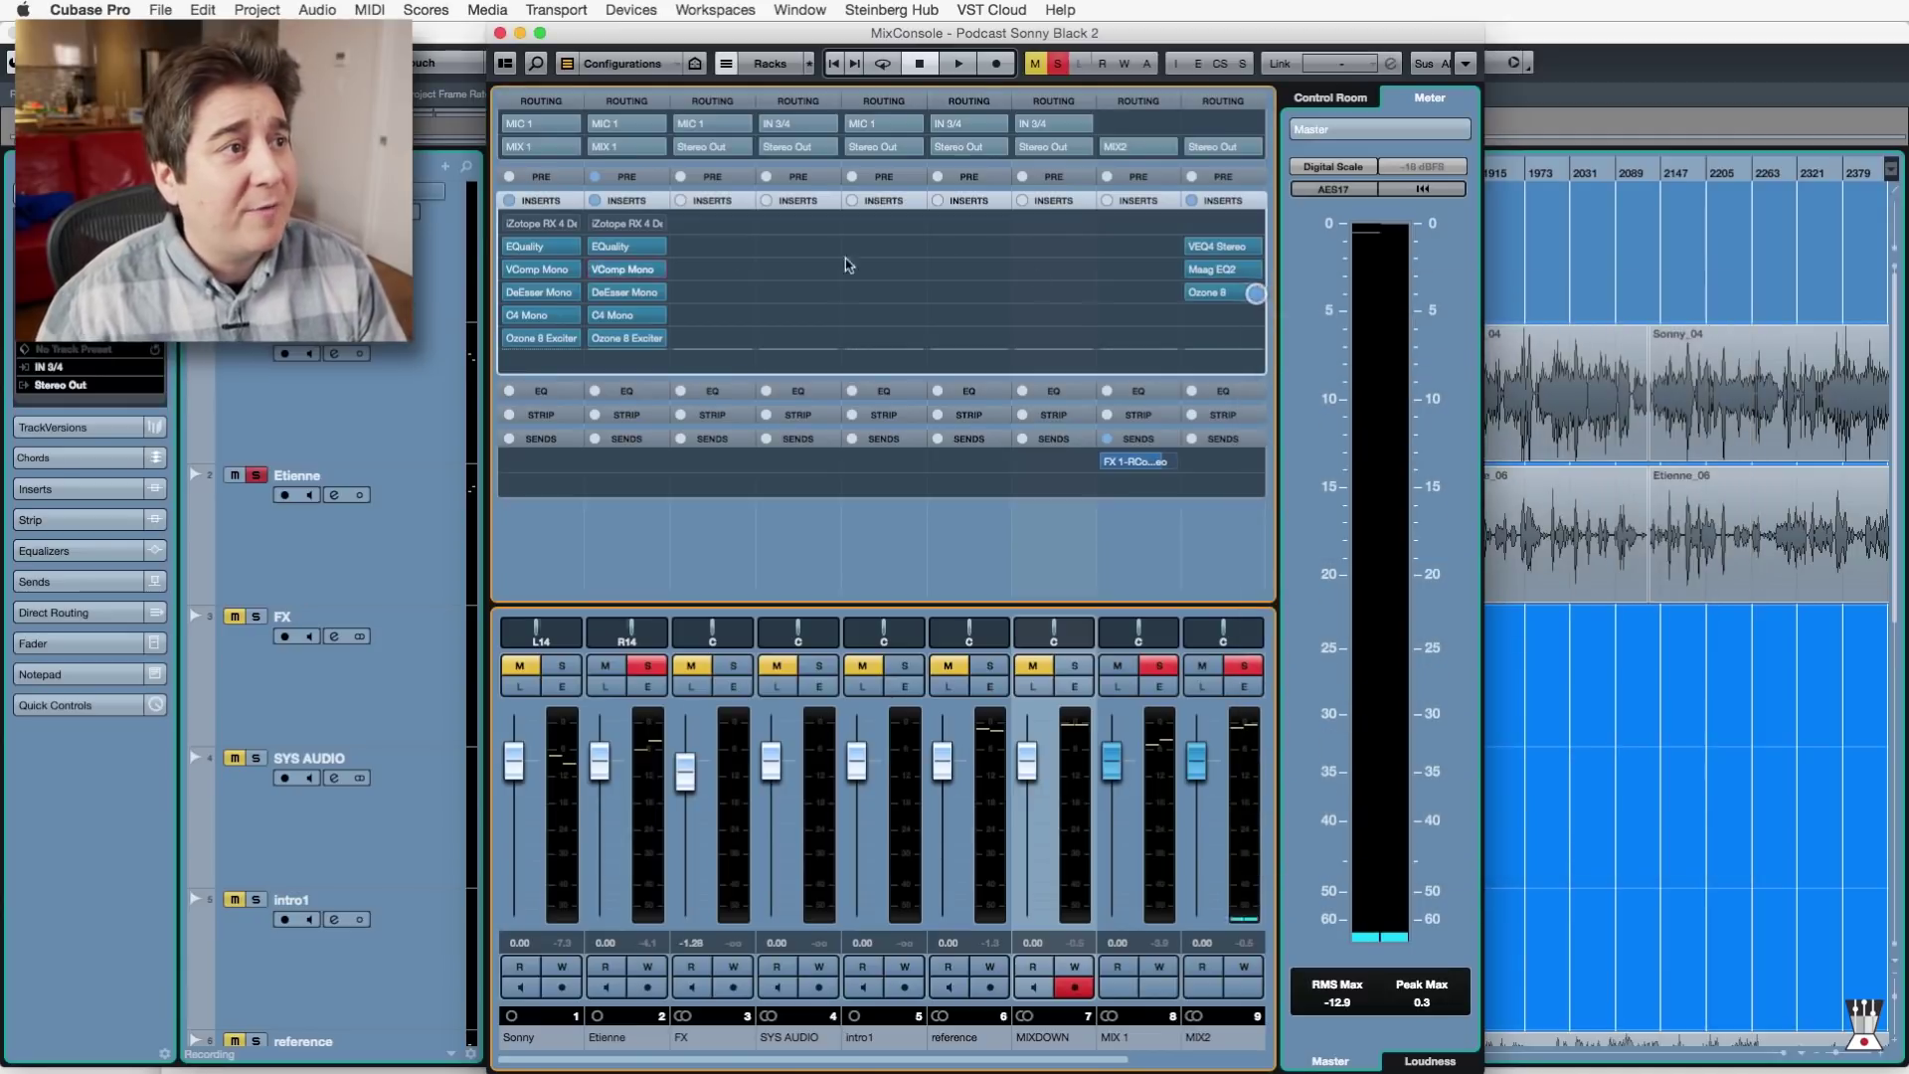
left_click(645, 293)
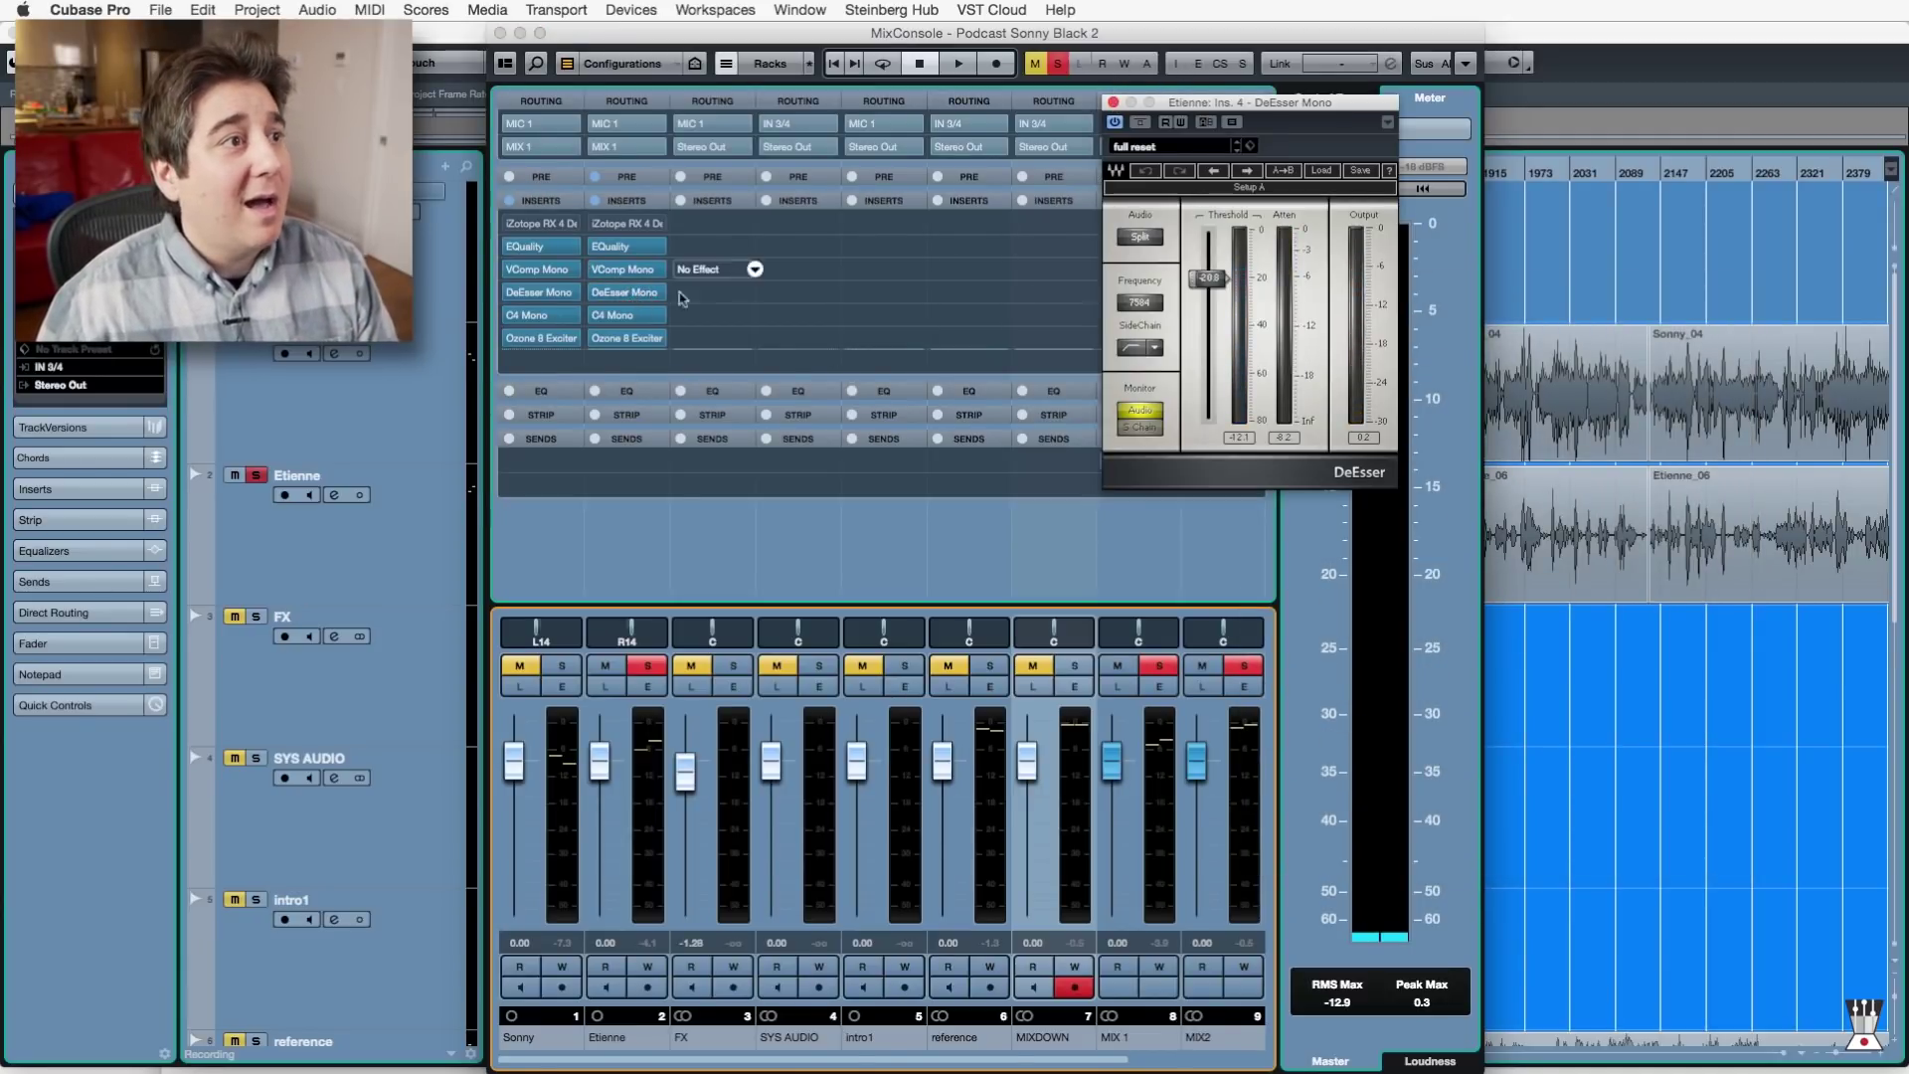
left_click(627, 269)
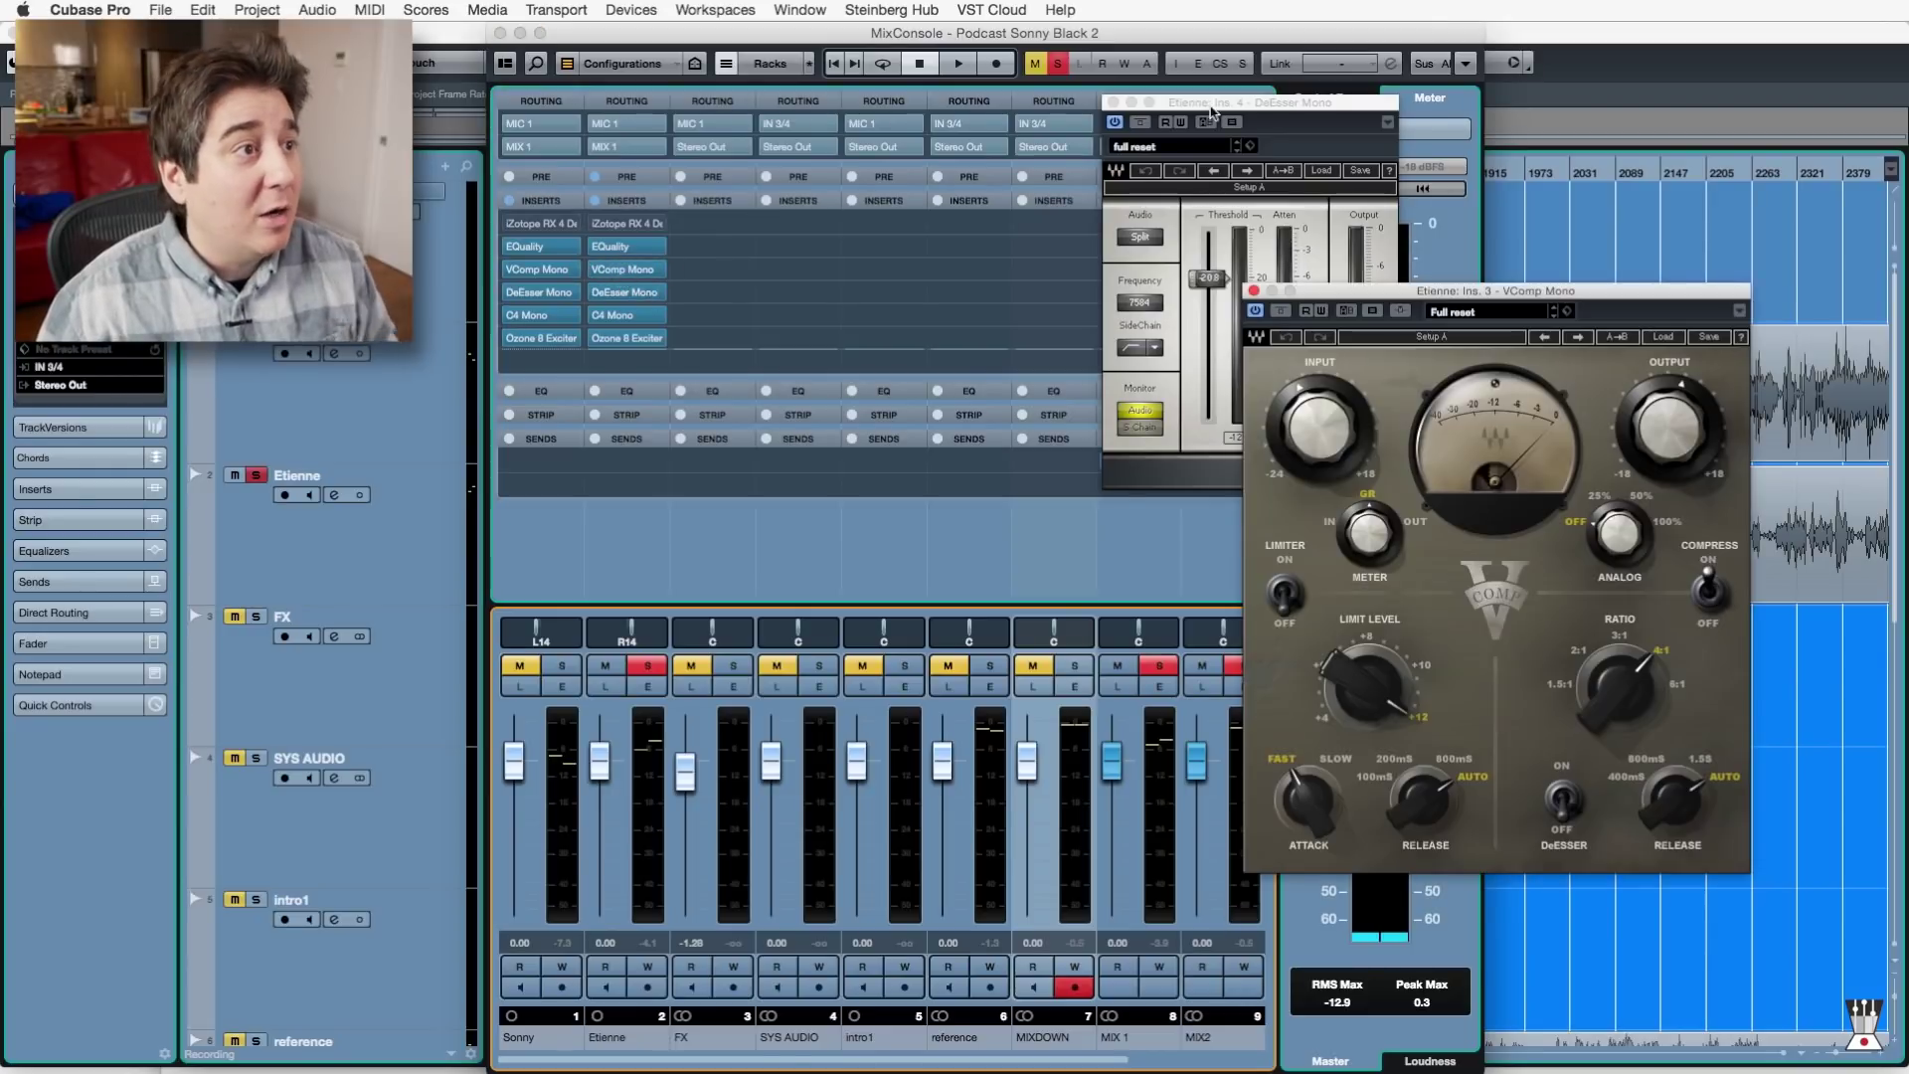
left_click(1114, 102)
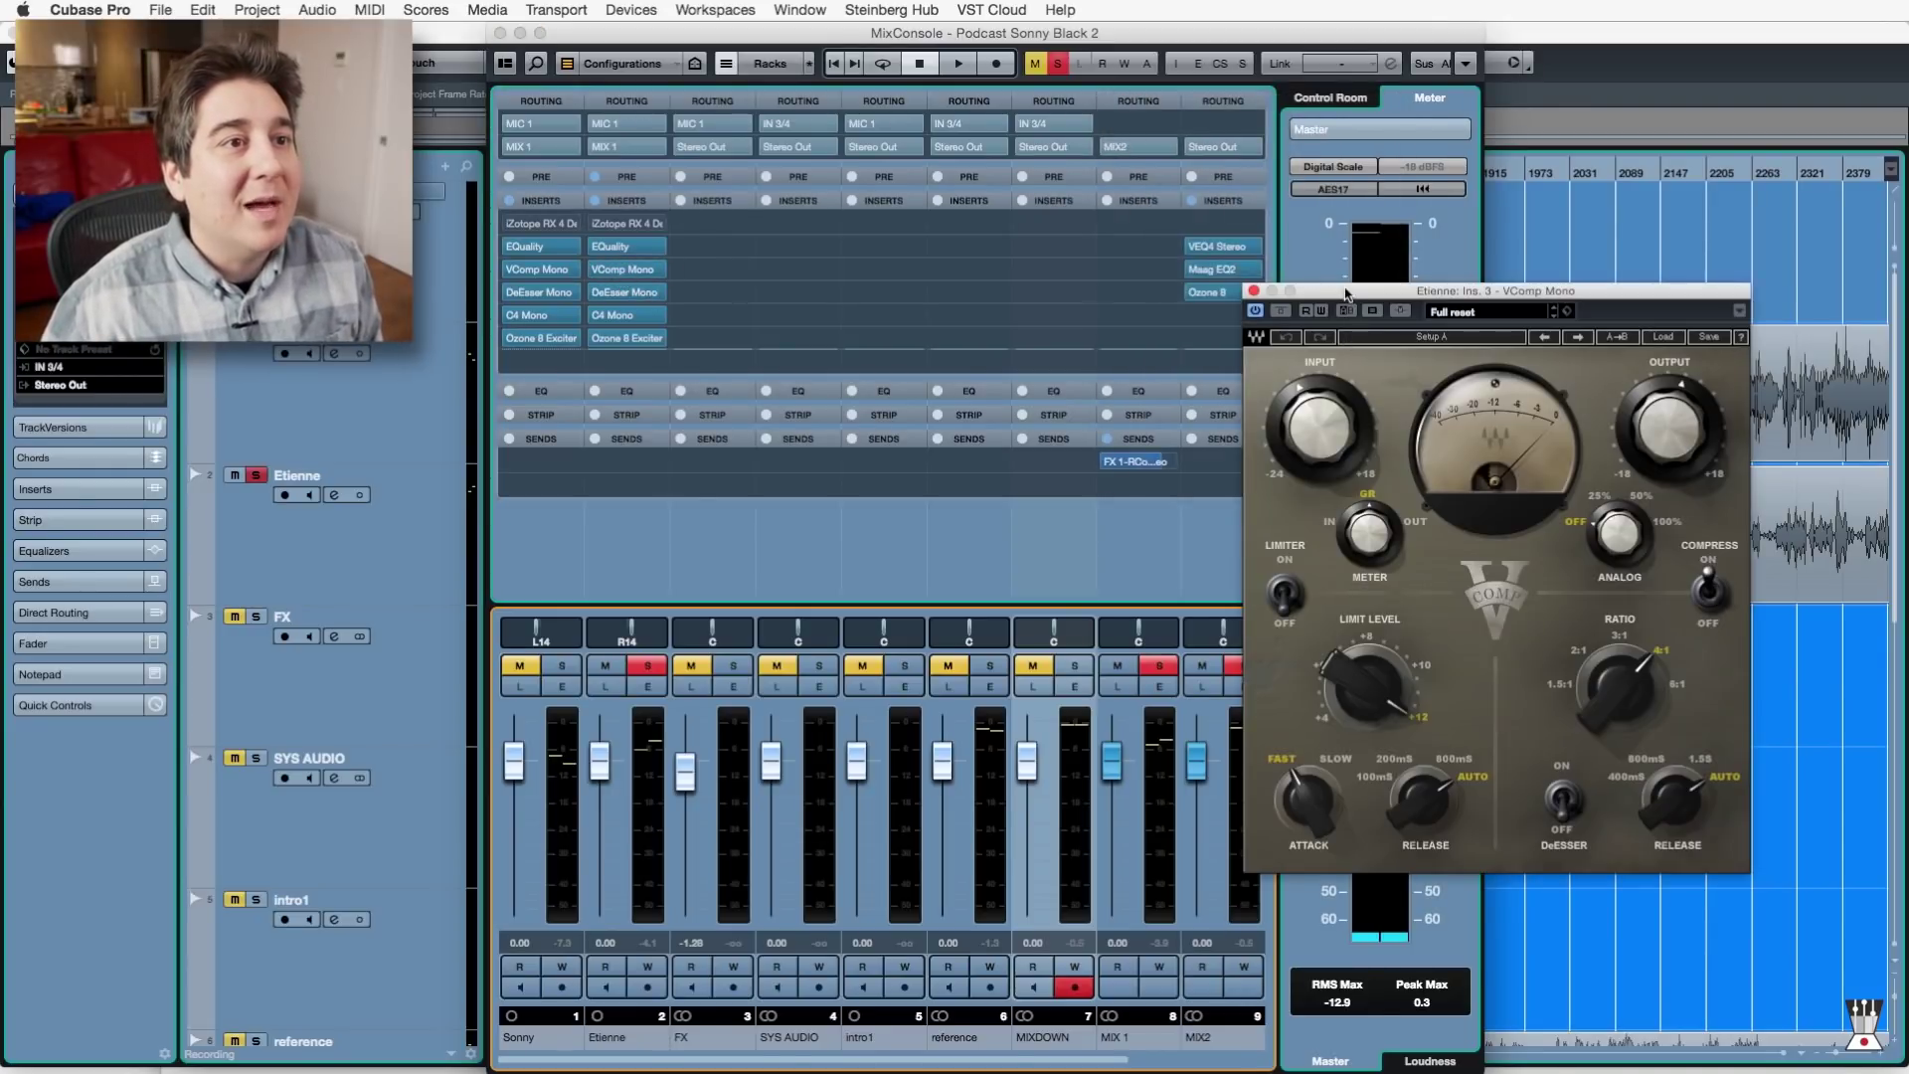
left_click_drag(1313, 290, 899, 106)
Play the soloed voice from about bar 481, check VComp Mono with its bypass and stop playback.
key("F3")
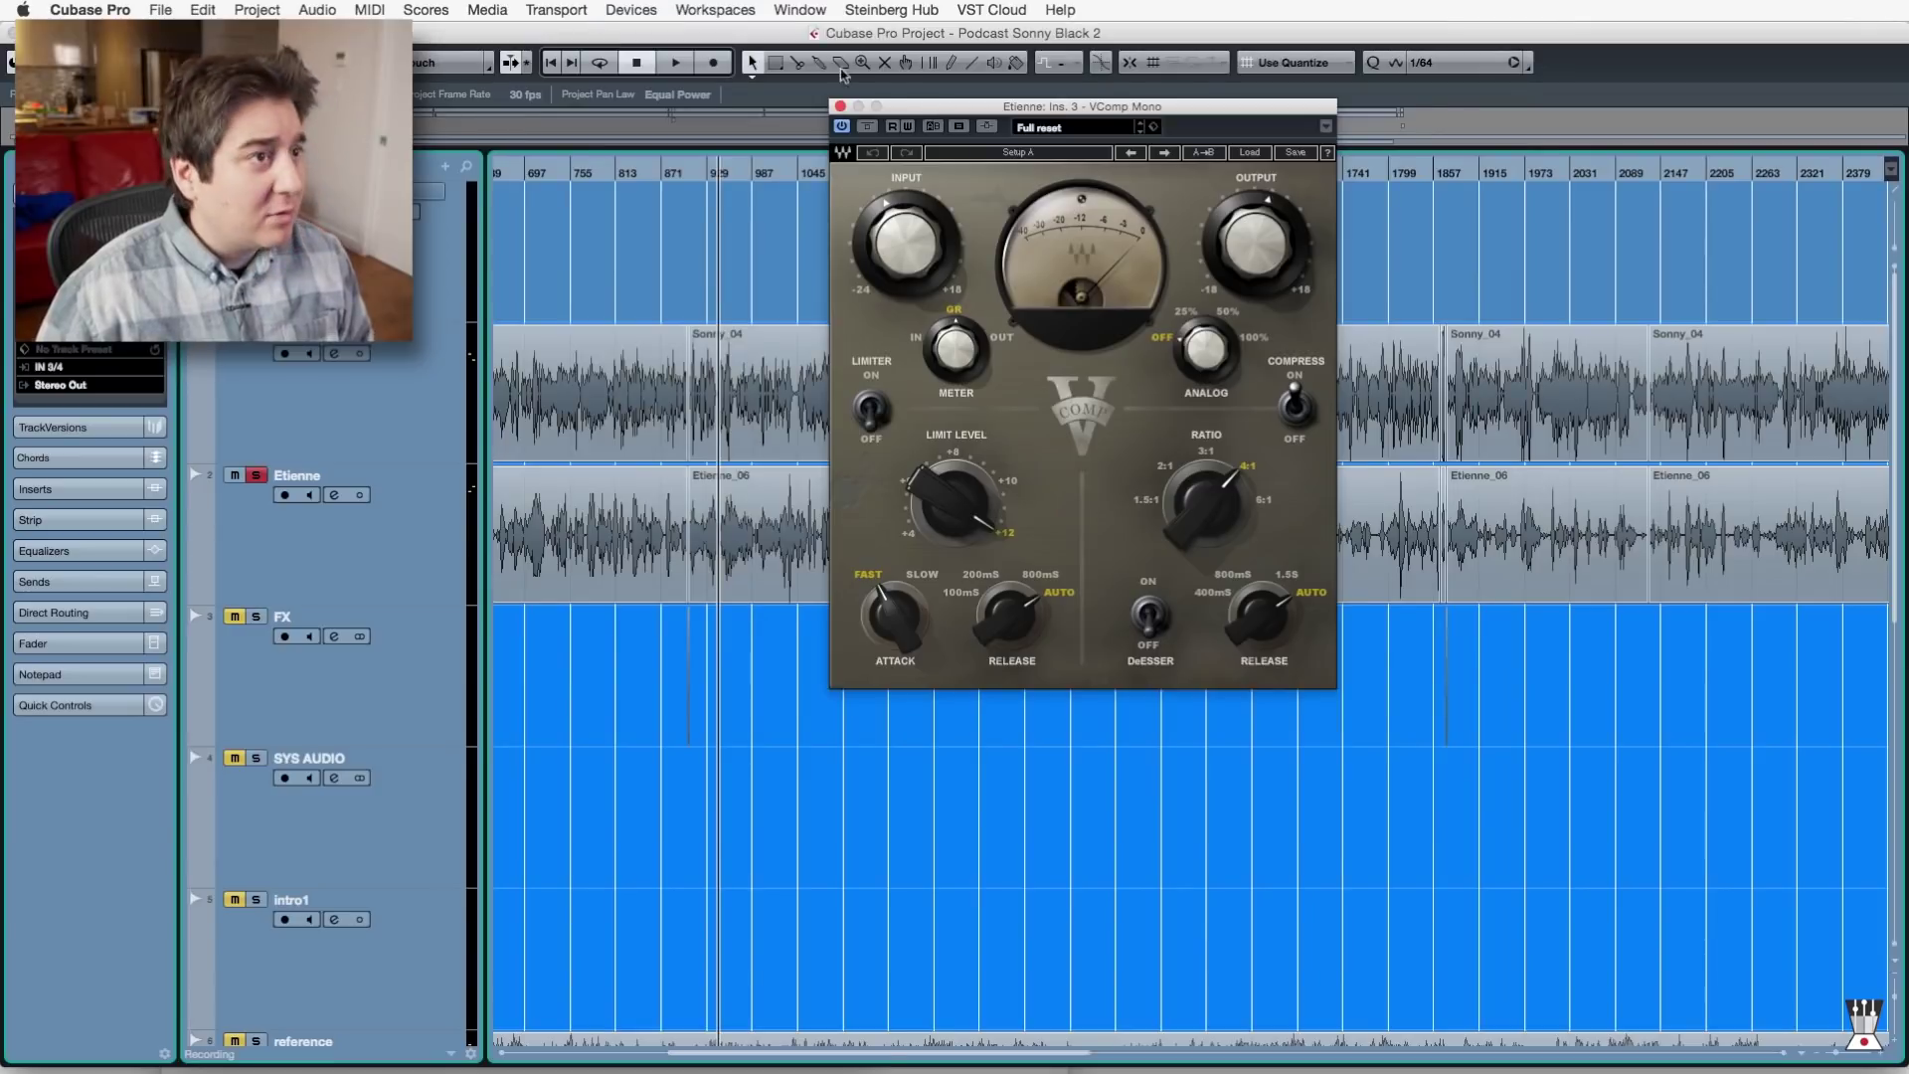
left_click(676, 64)
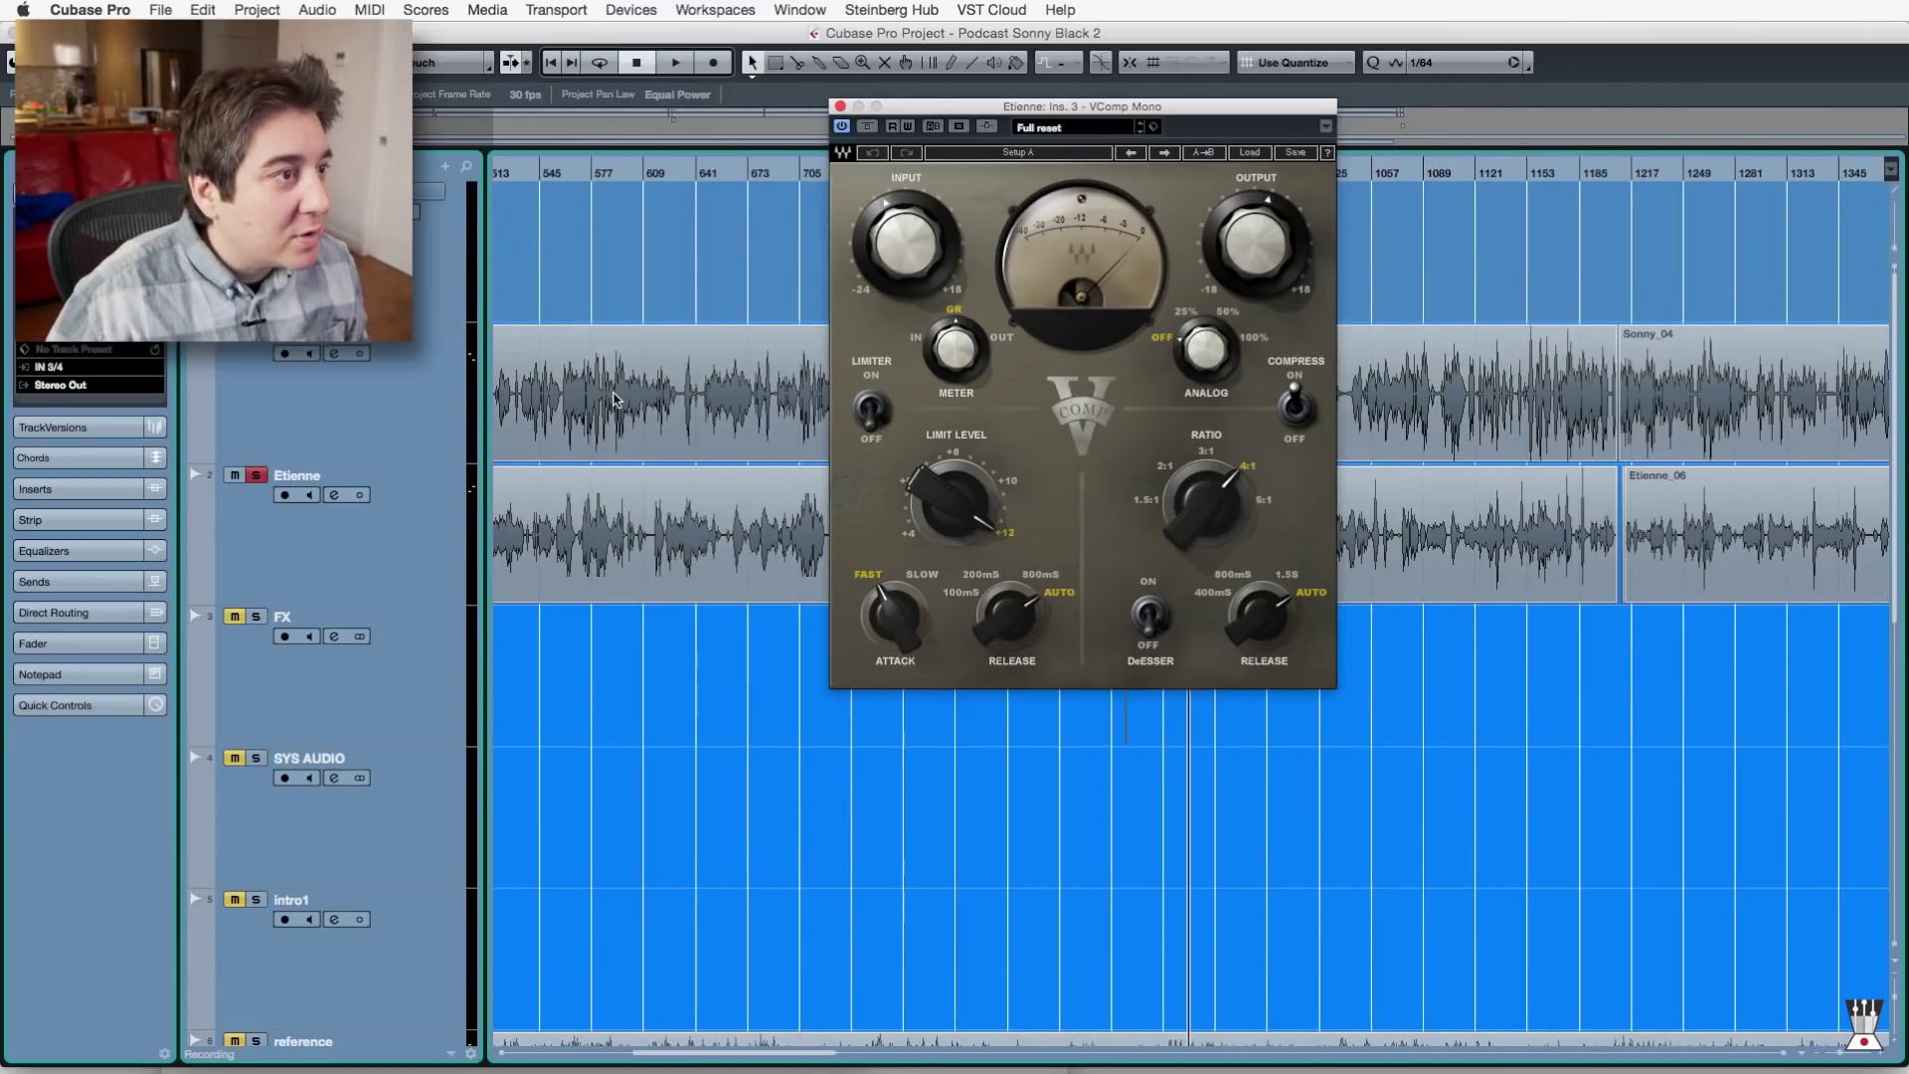
left_click(840, 107)
left_click(861, 179)
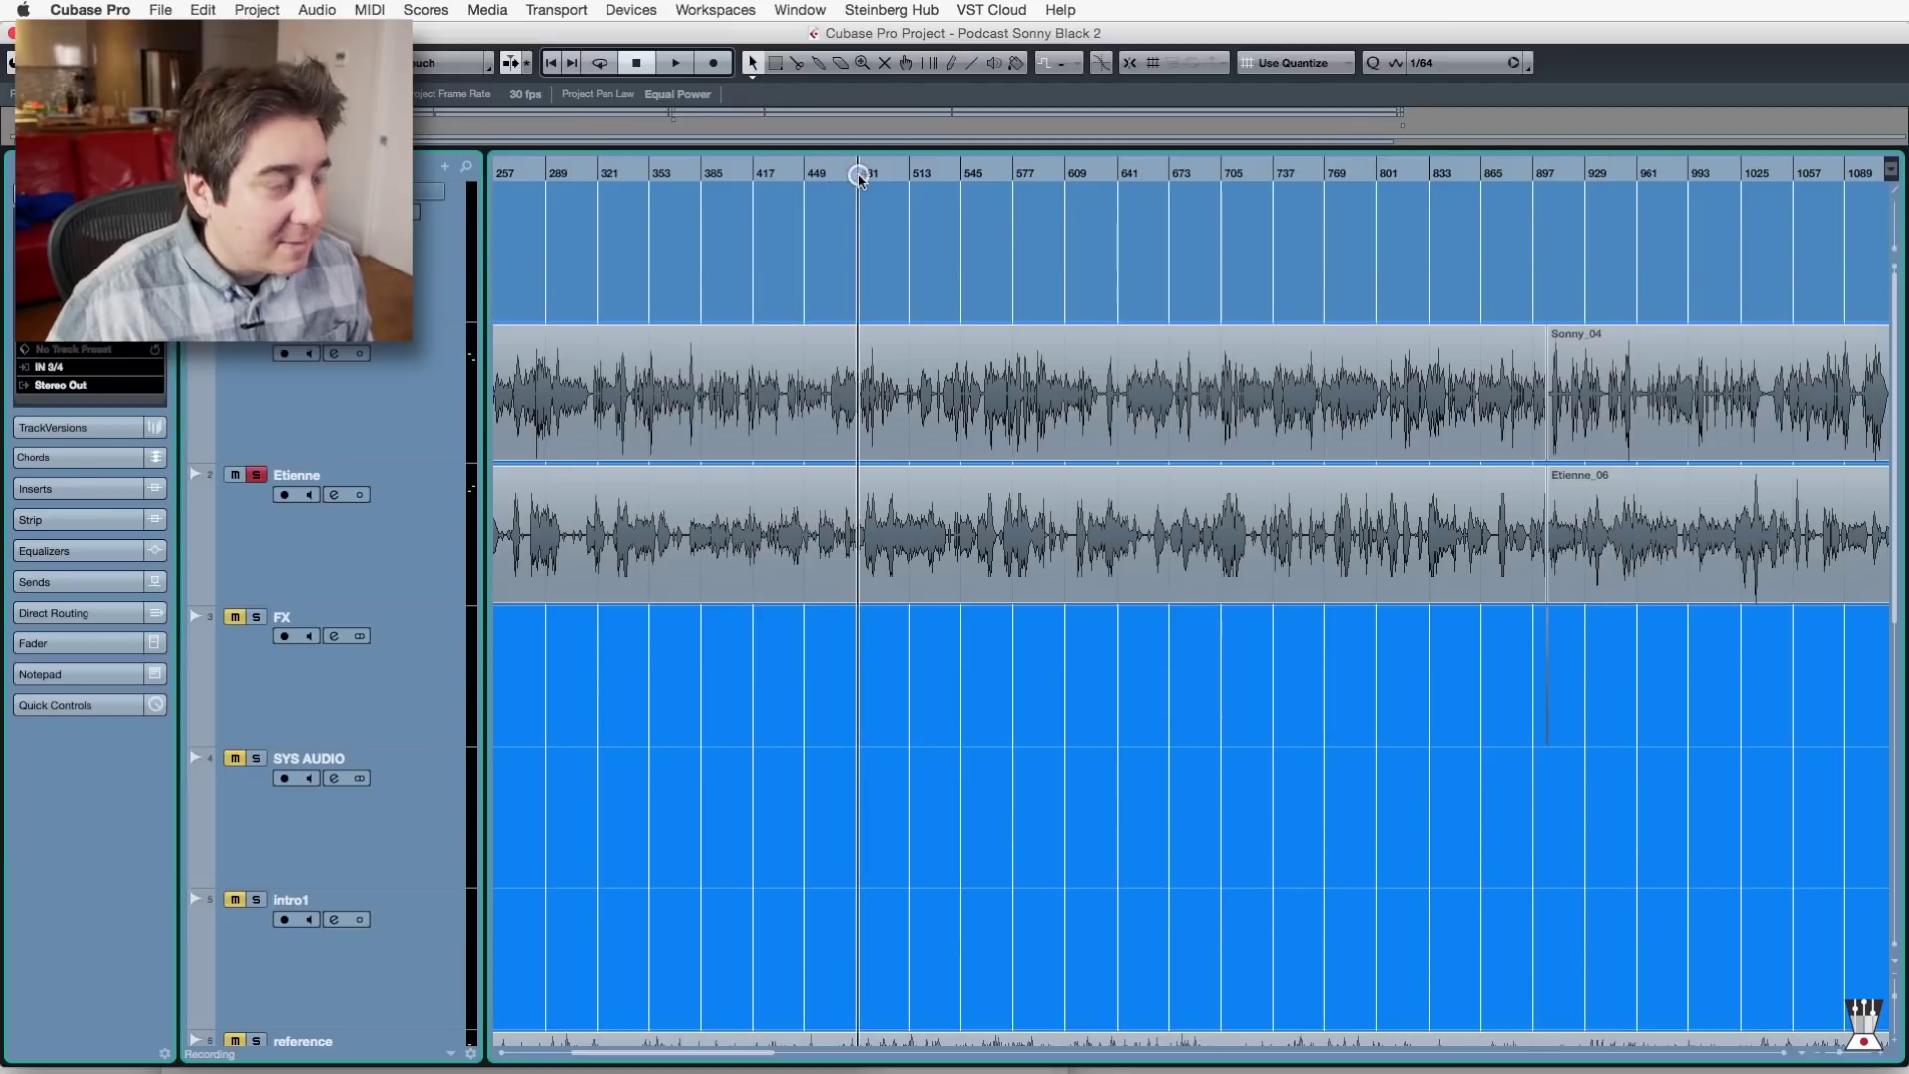
key("F3")
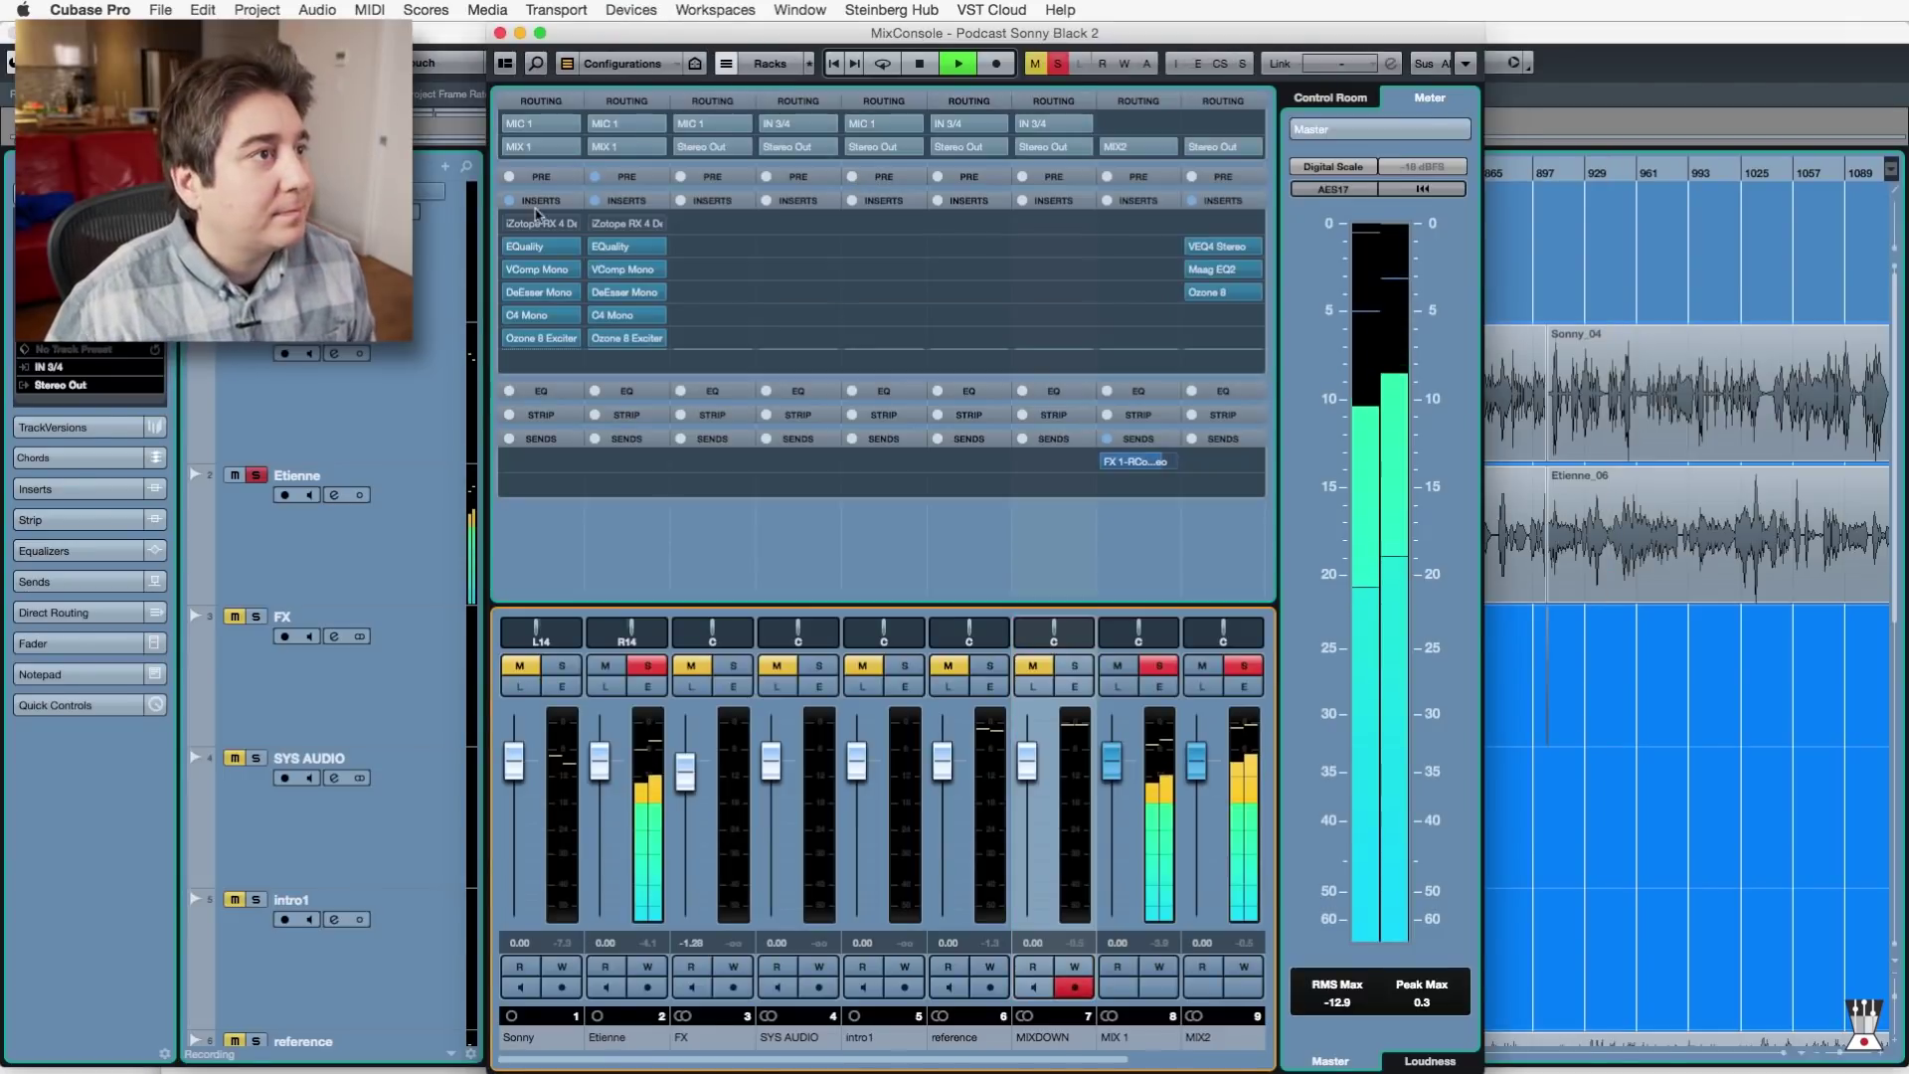
left_click(639, 270)
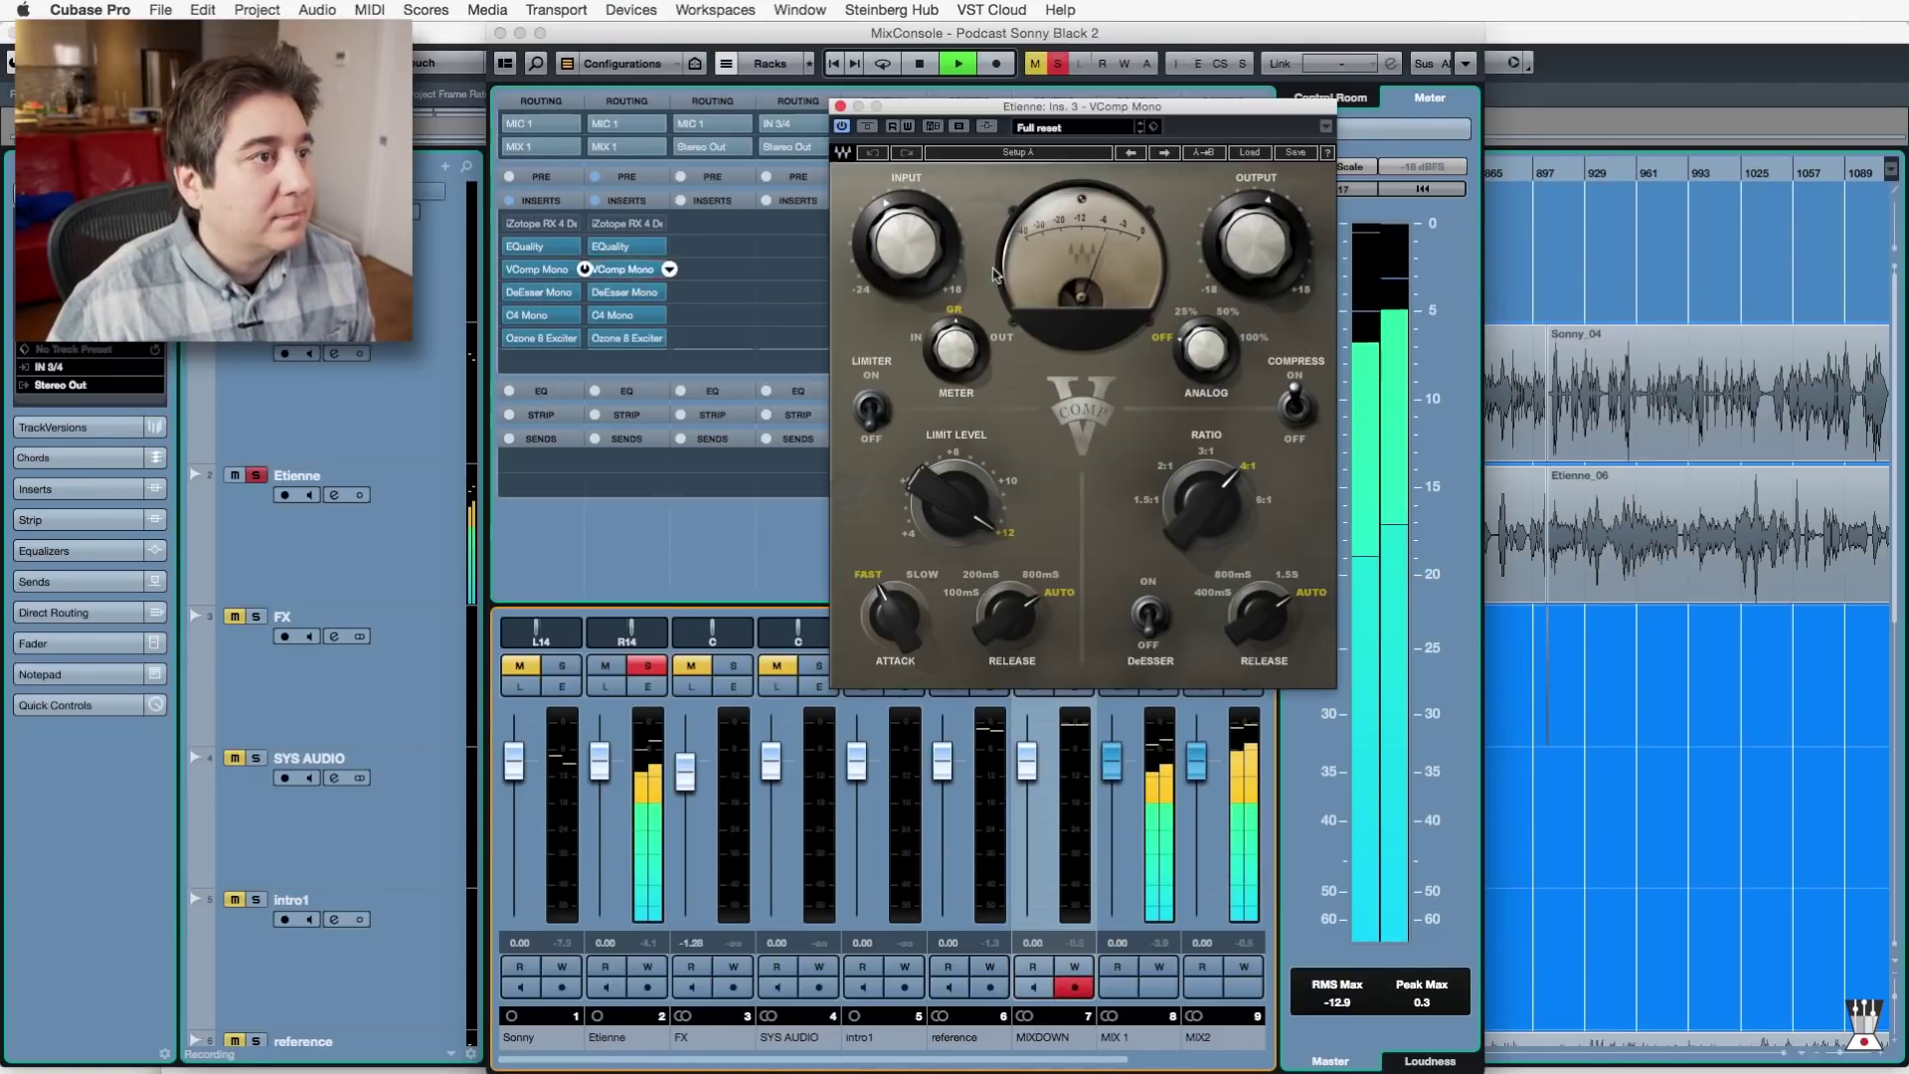
left_click(867, 126)
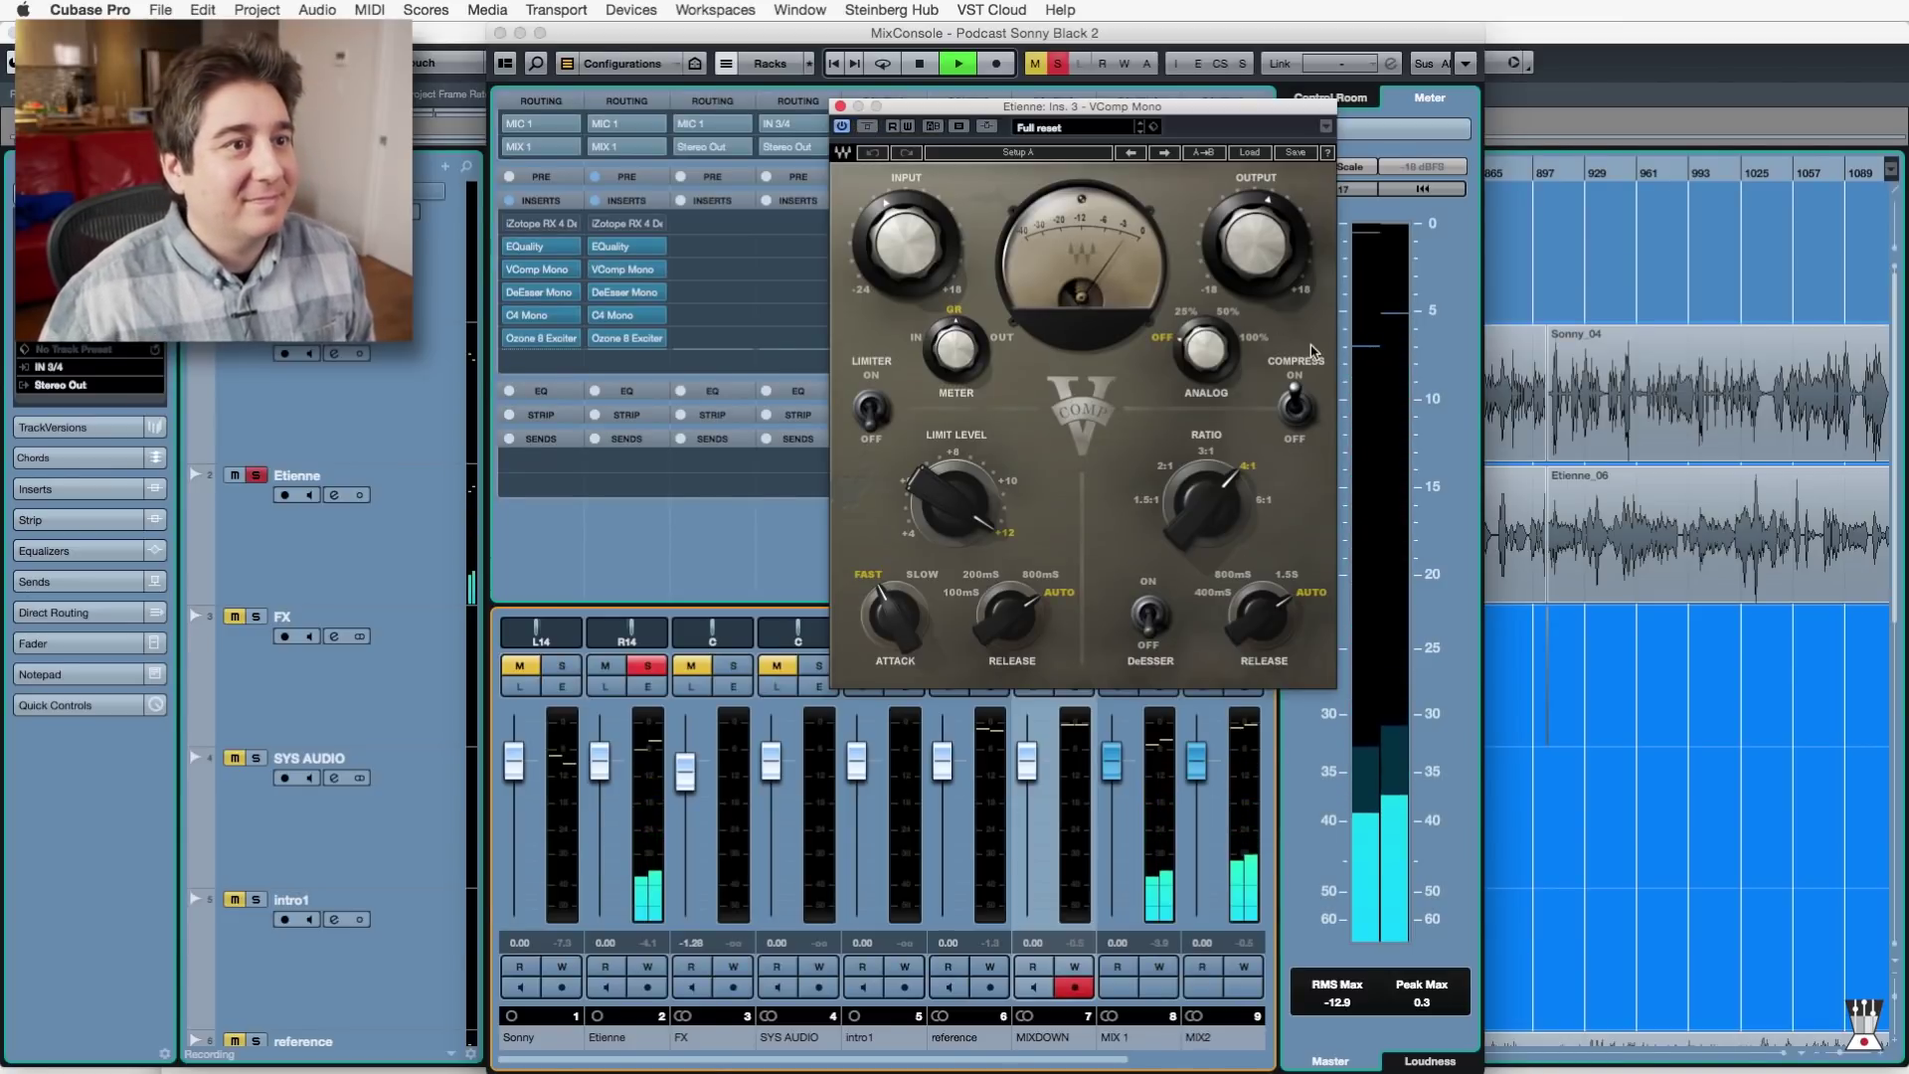
key("space")
Play from about bar 390, compare the voice with VComp Mono's Compress switch off and on, leave it on and stop.
key("F3")
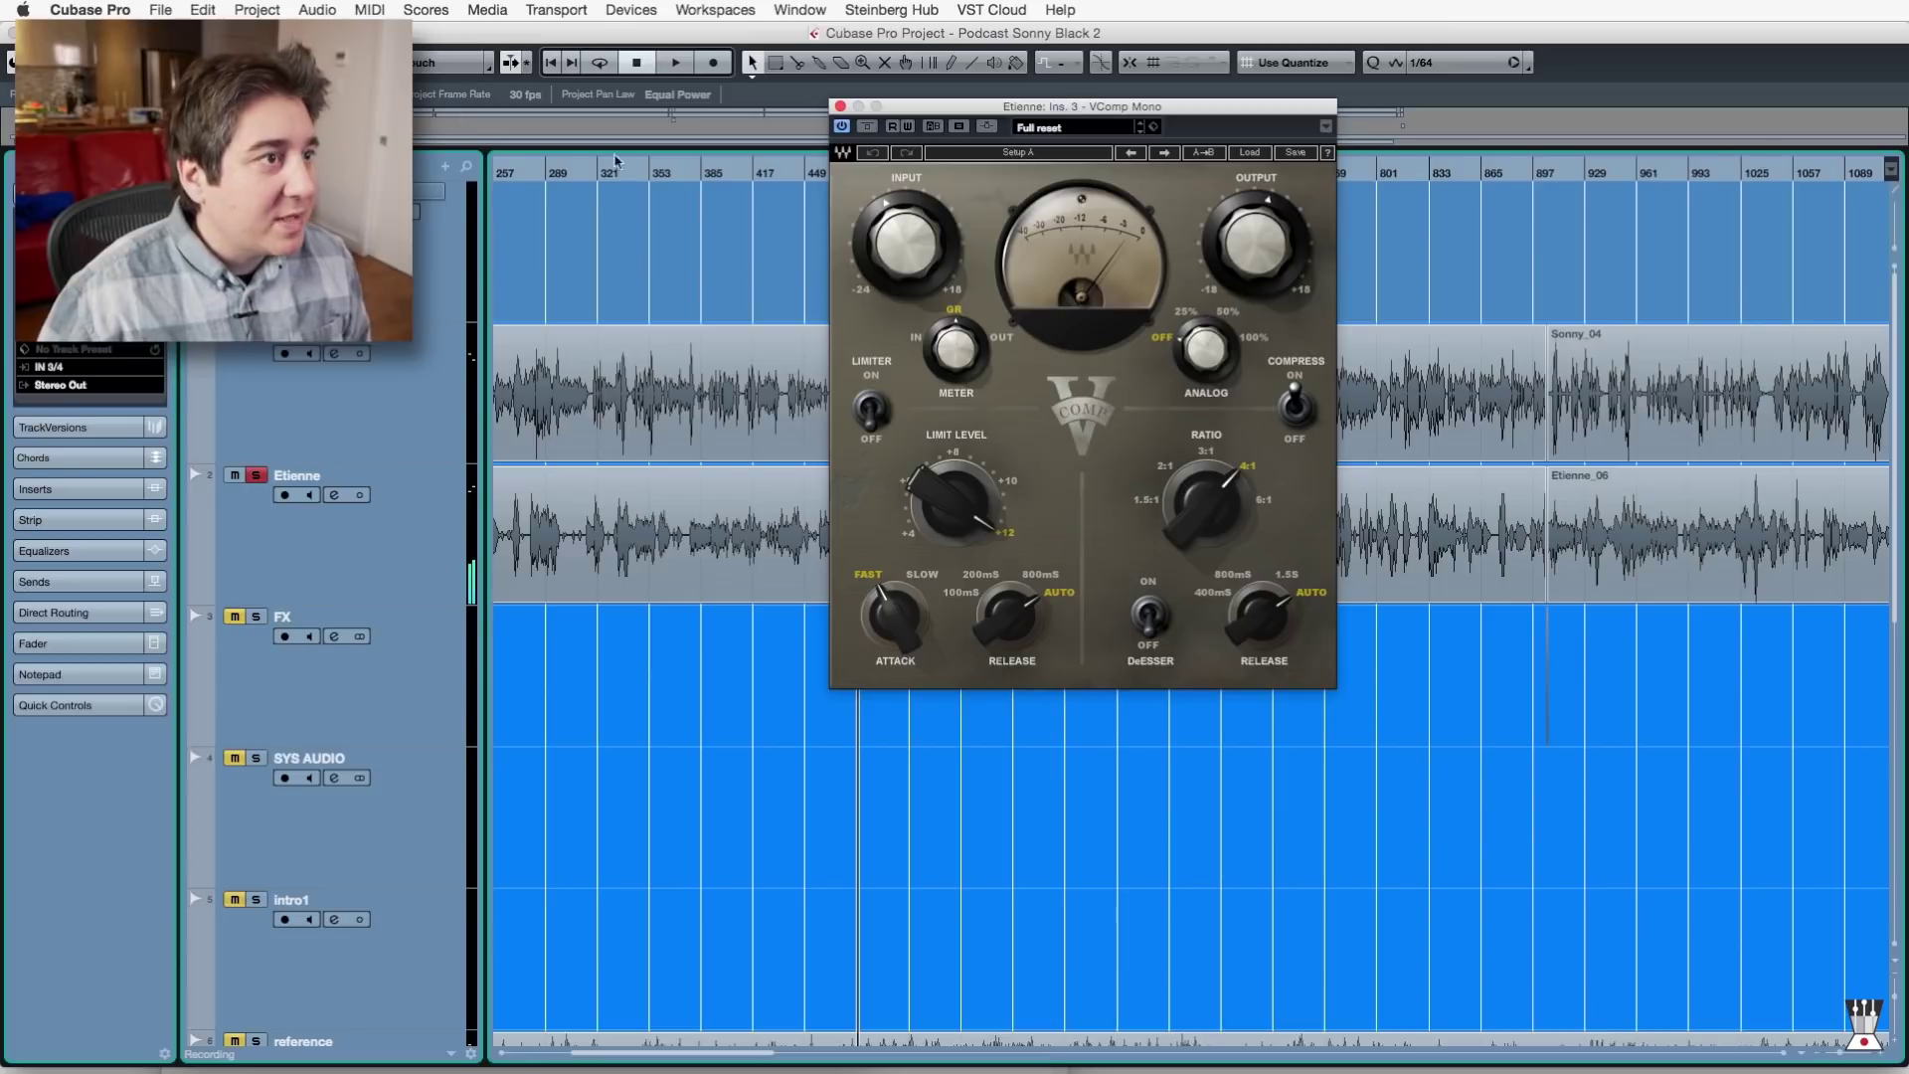
left_click(707, 175)
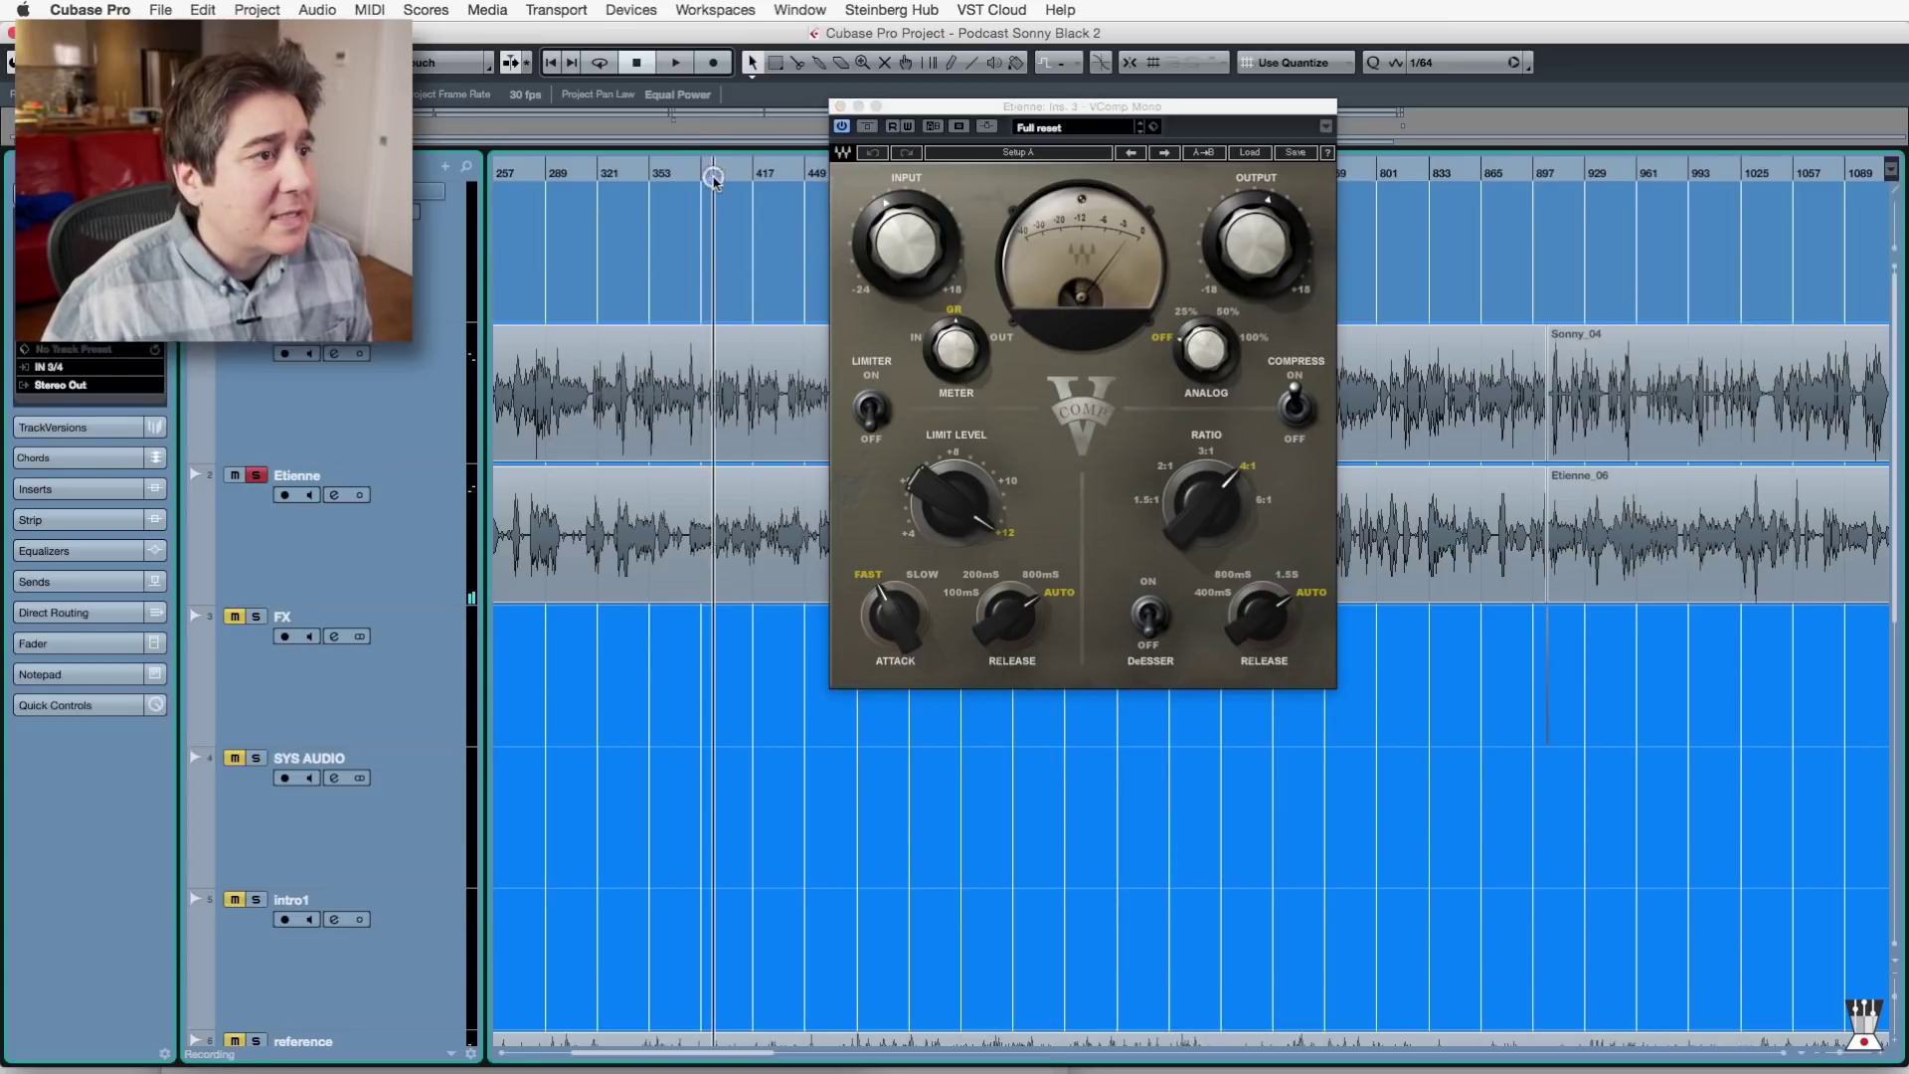
key("space")
left_click(1296, 408)
left_click(1296, 408)
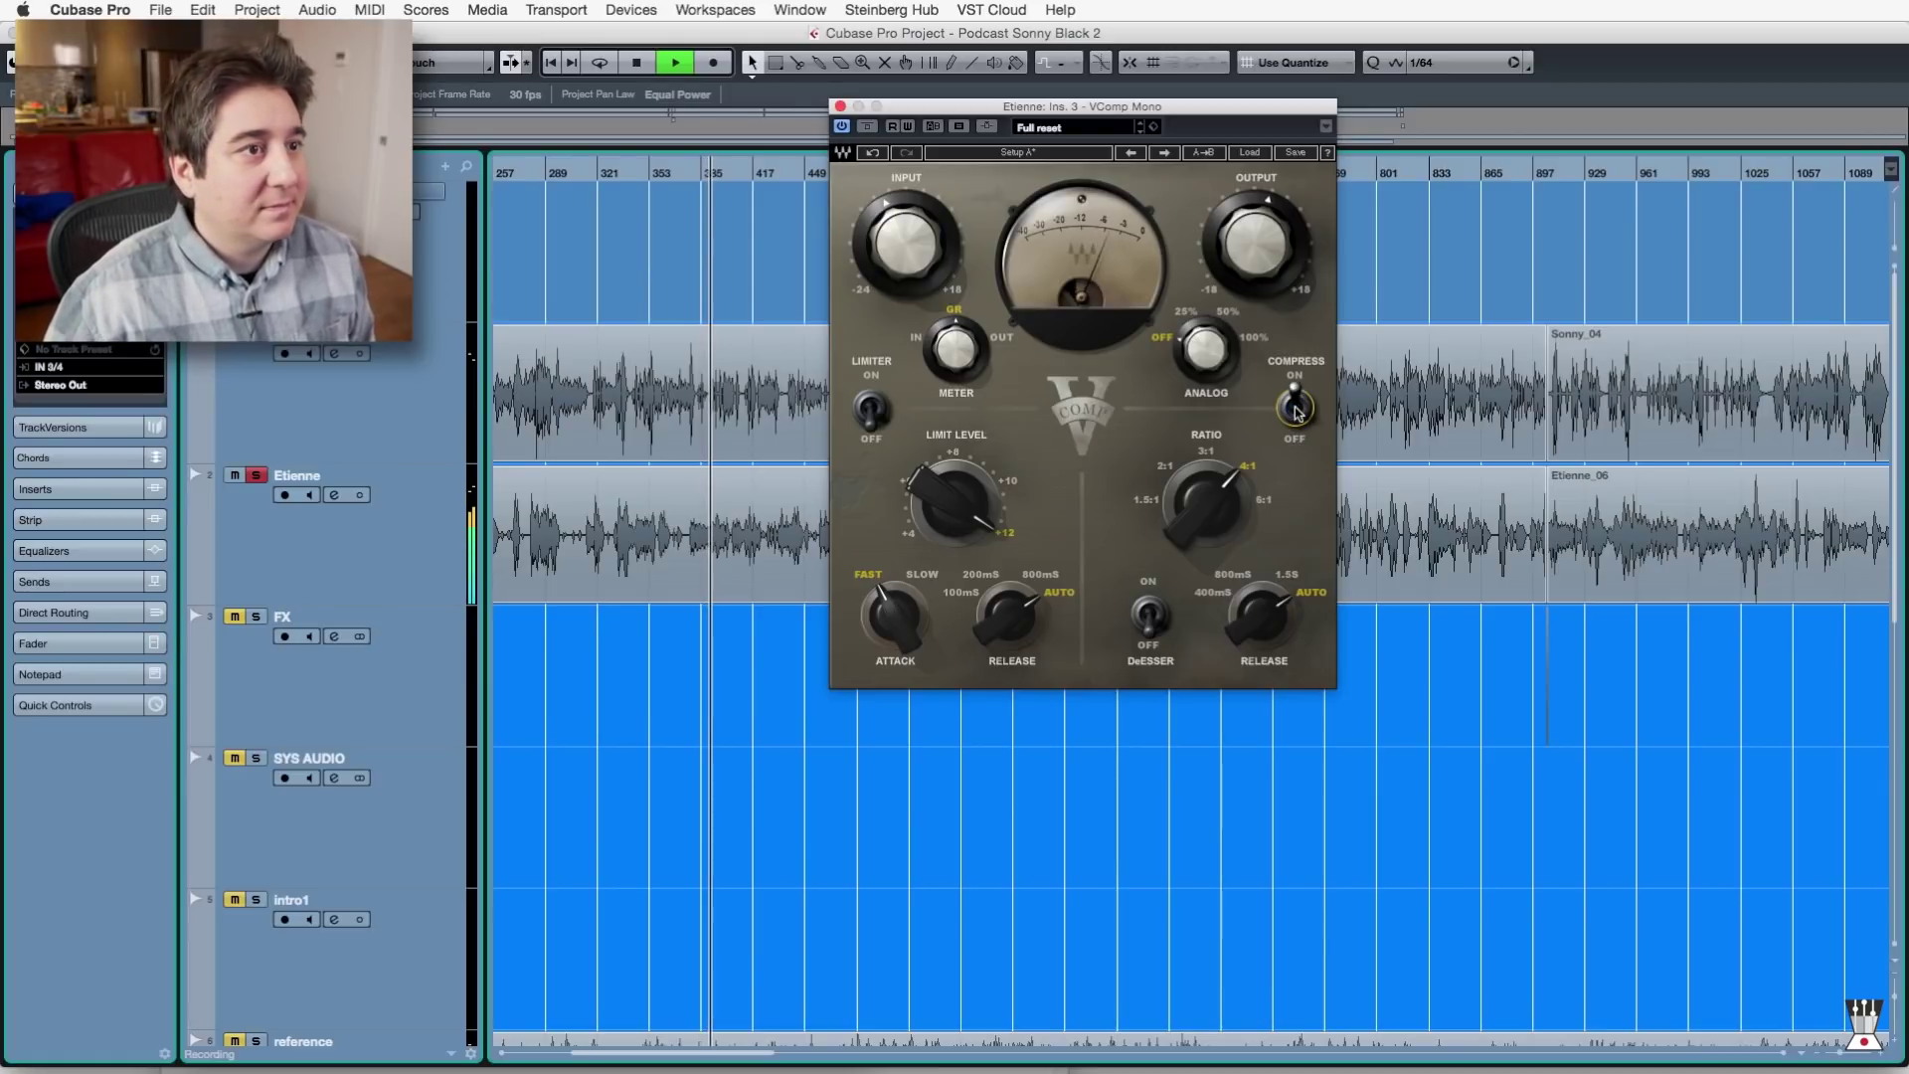
left_click(1295, 409)
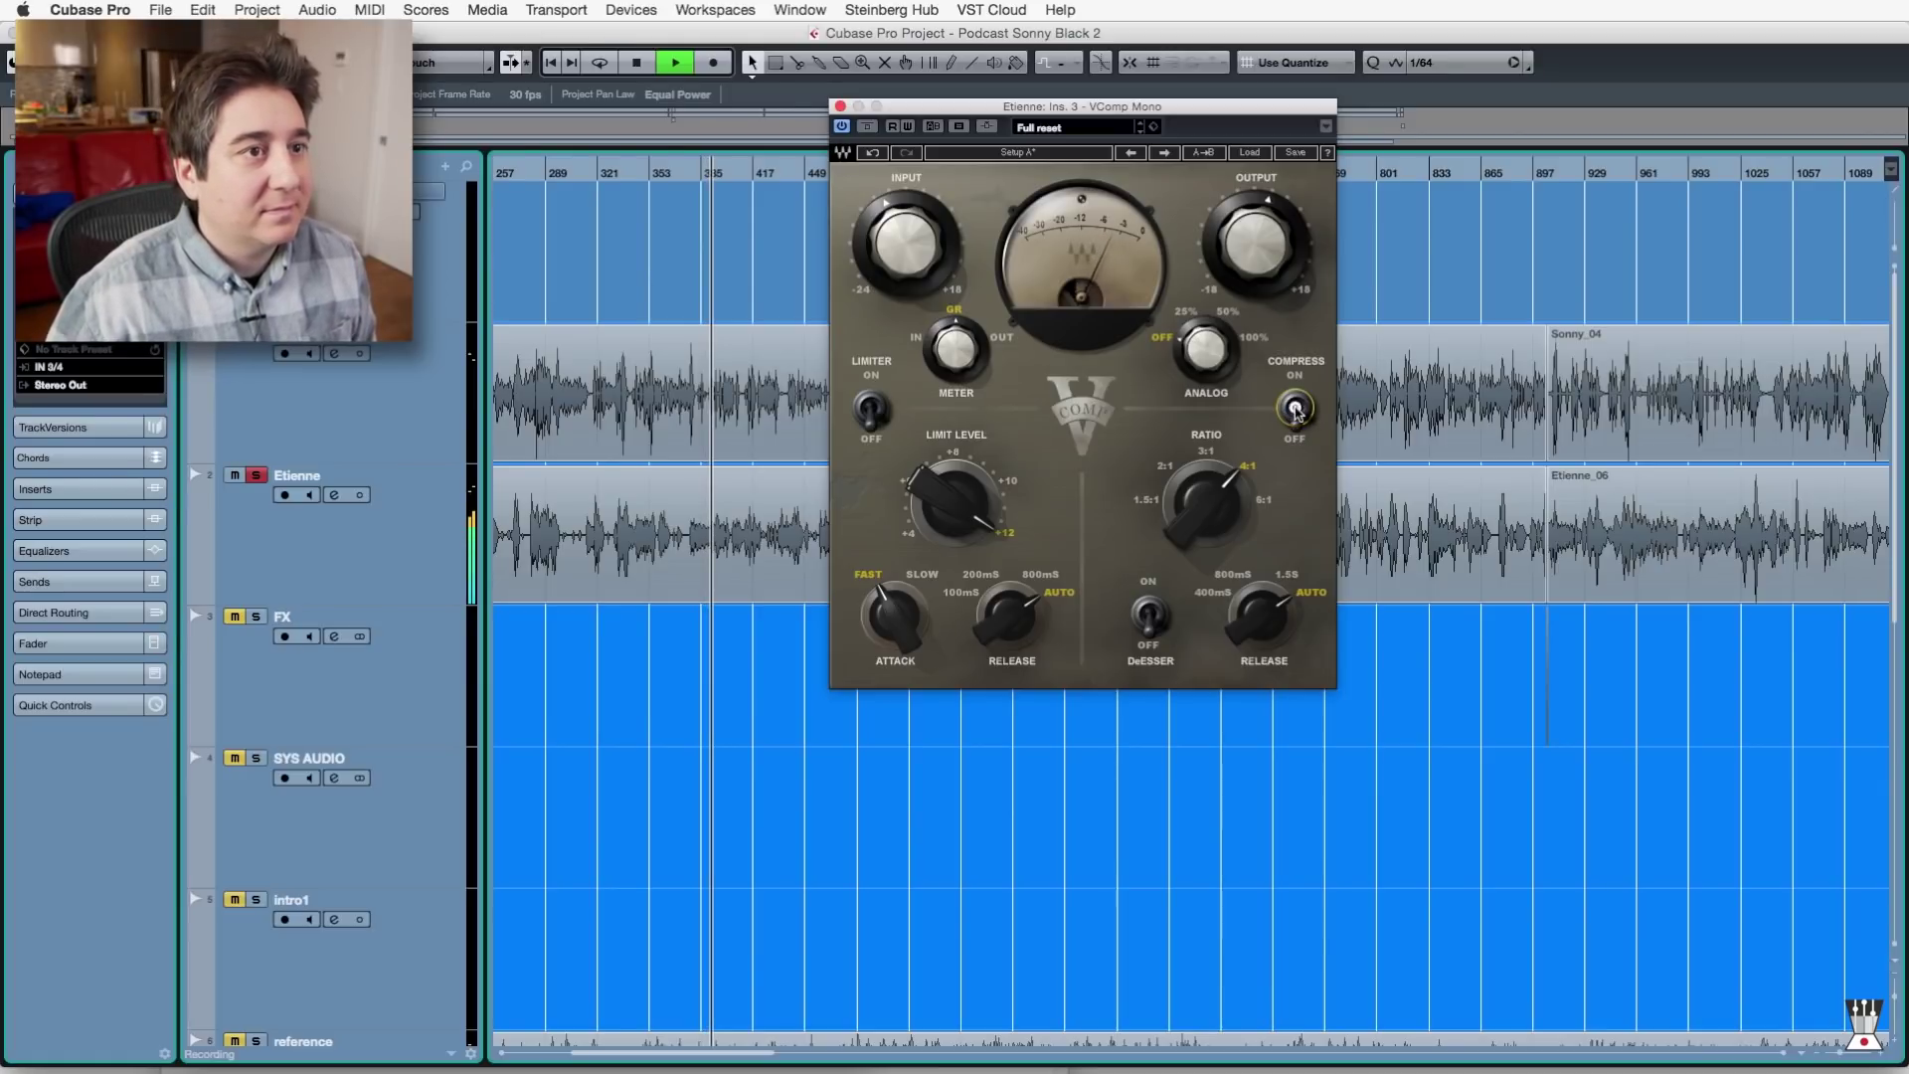
left_click(1297, 409)
key("space")
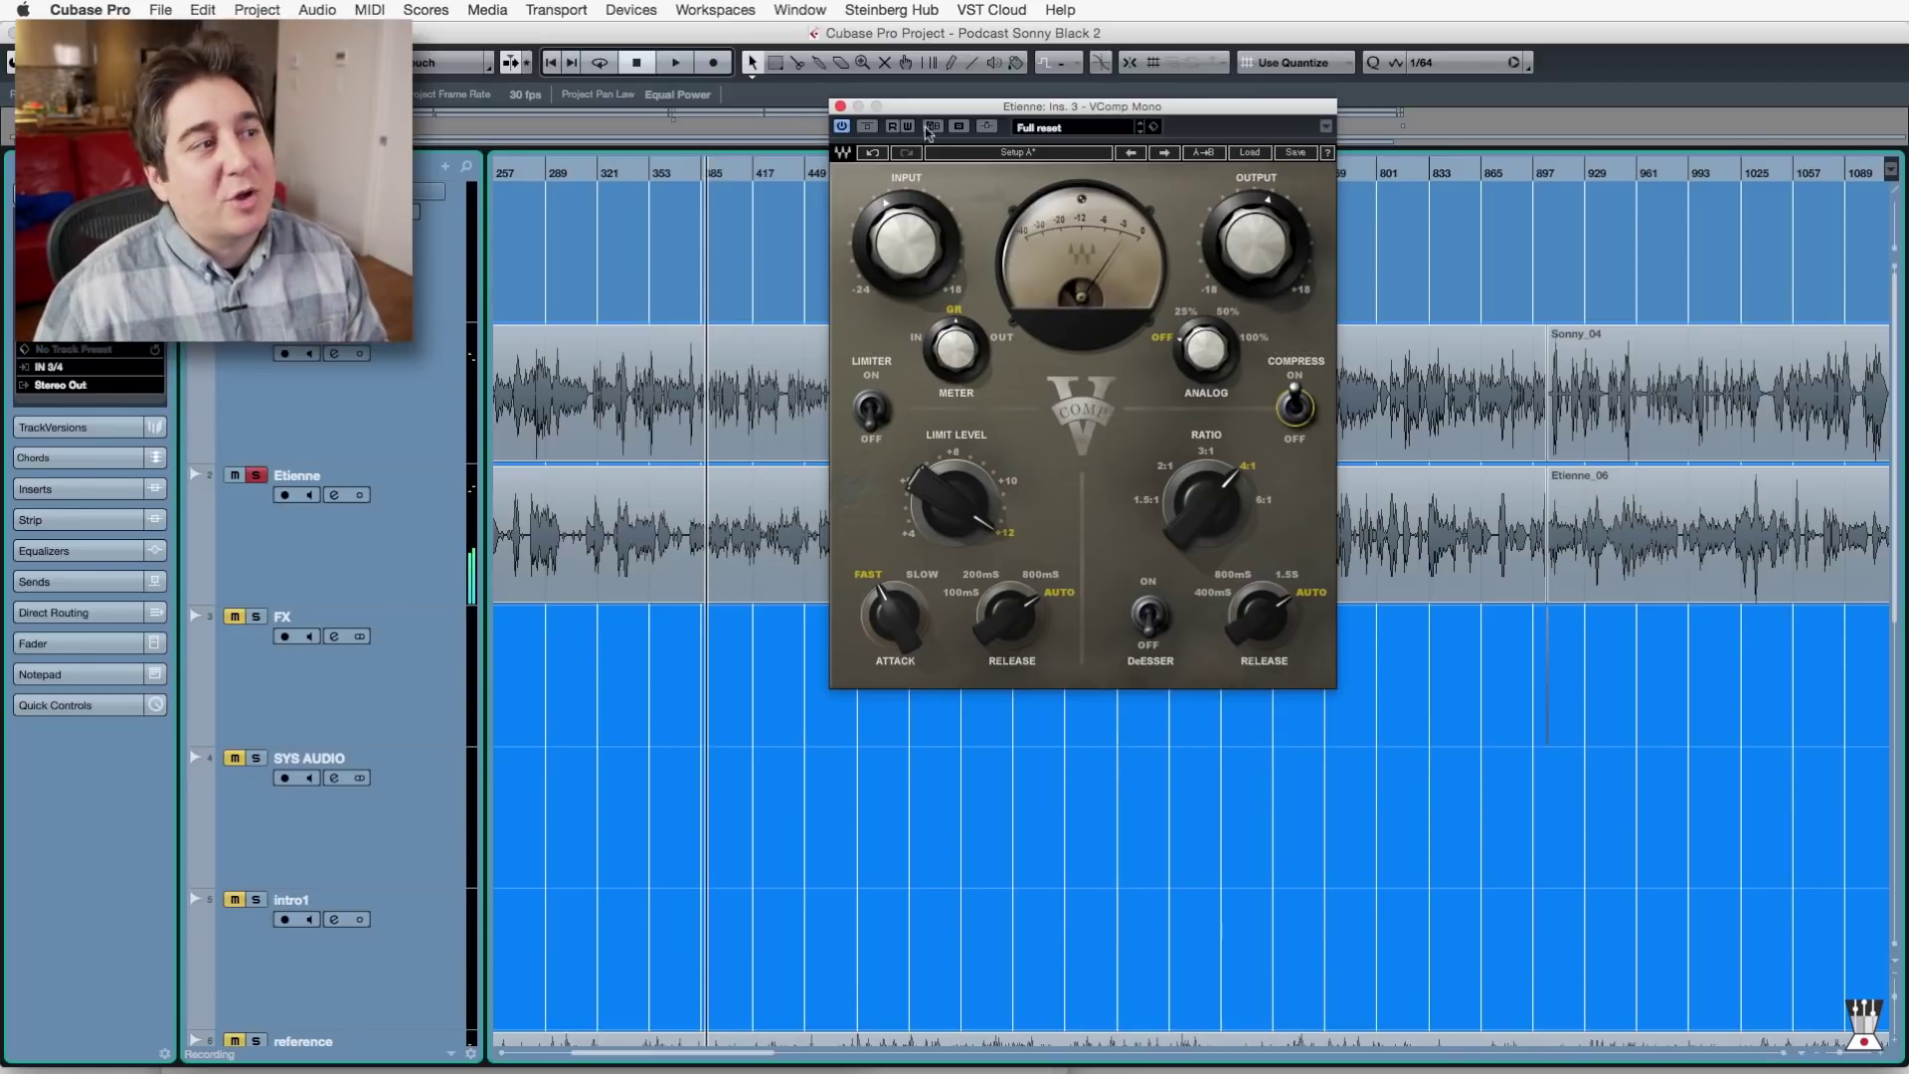
Unsolo the second voice track and show the MixConsole again.
key("s")
key("F3")
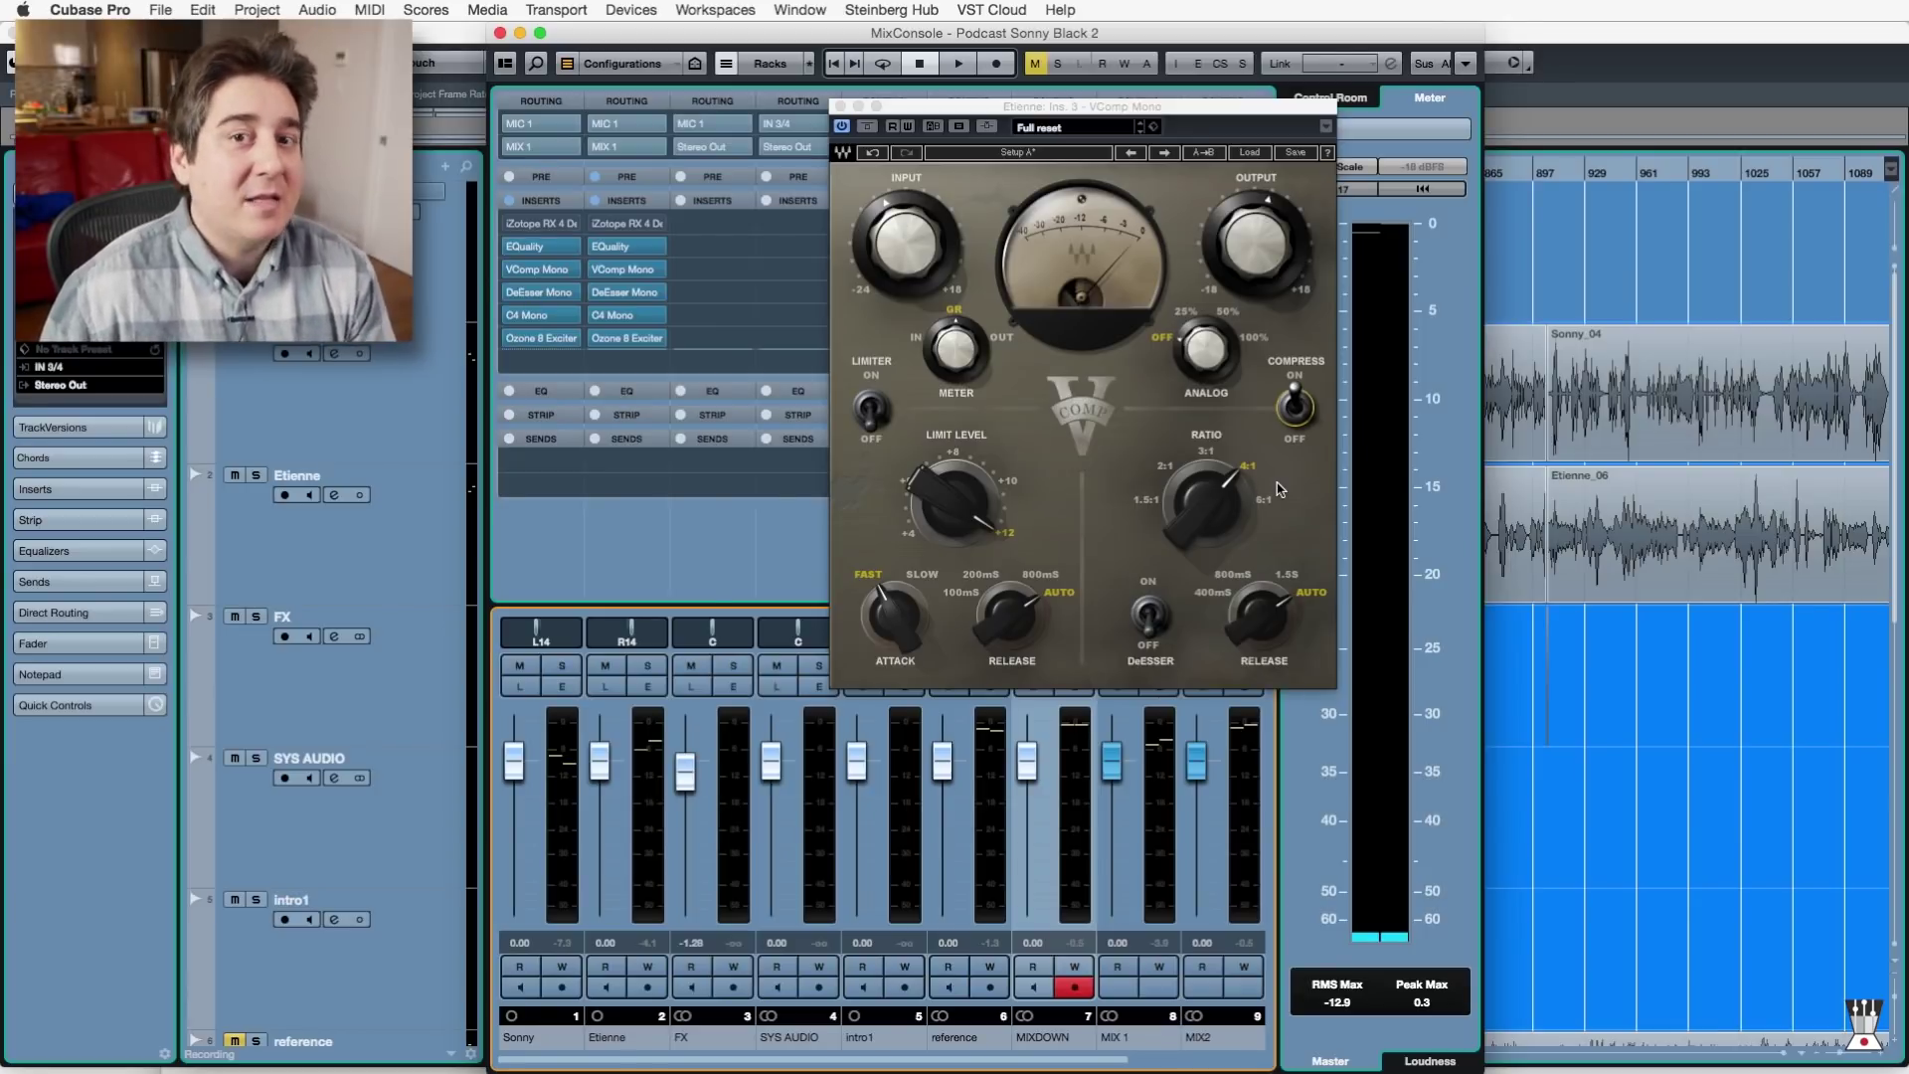
Close VComp Mono, look at the second voice track's C4 Mono insert and close it.
left_click(837, 107)
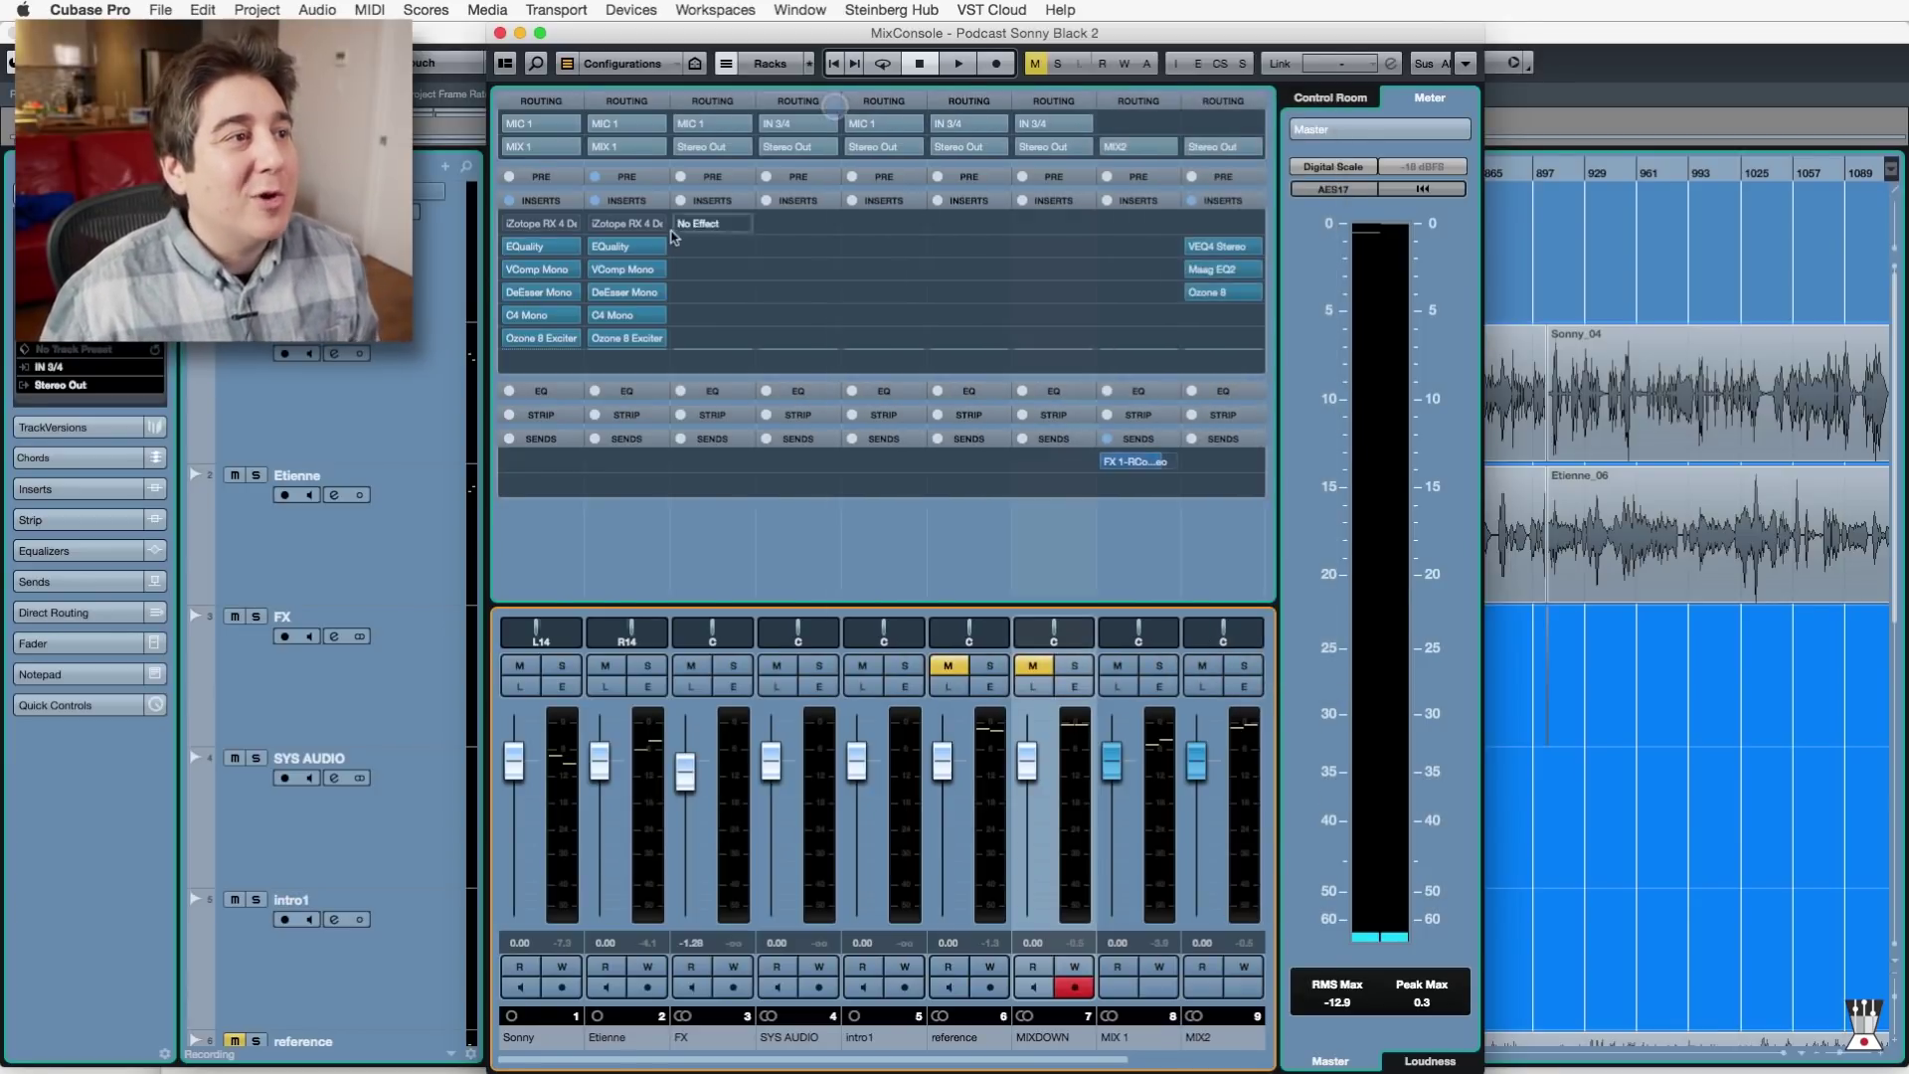
left_click(618, 316)
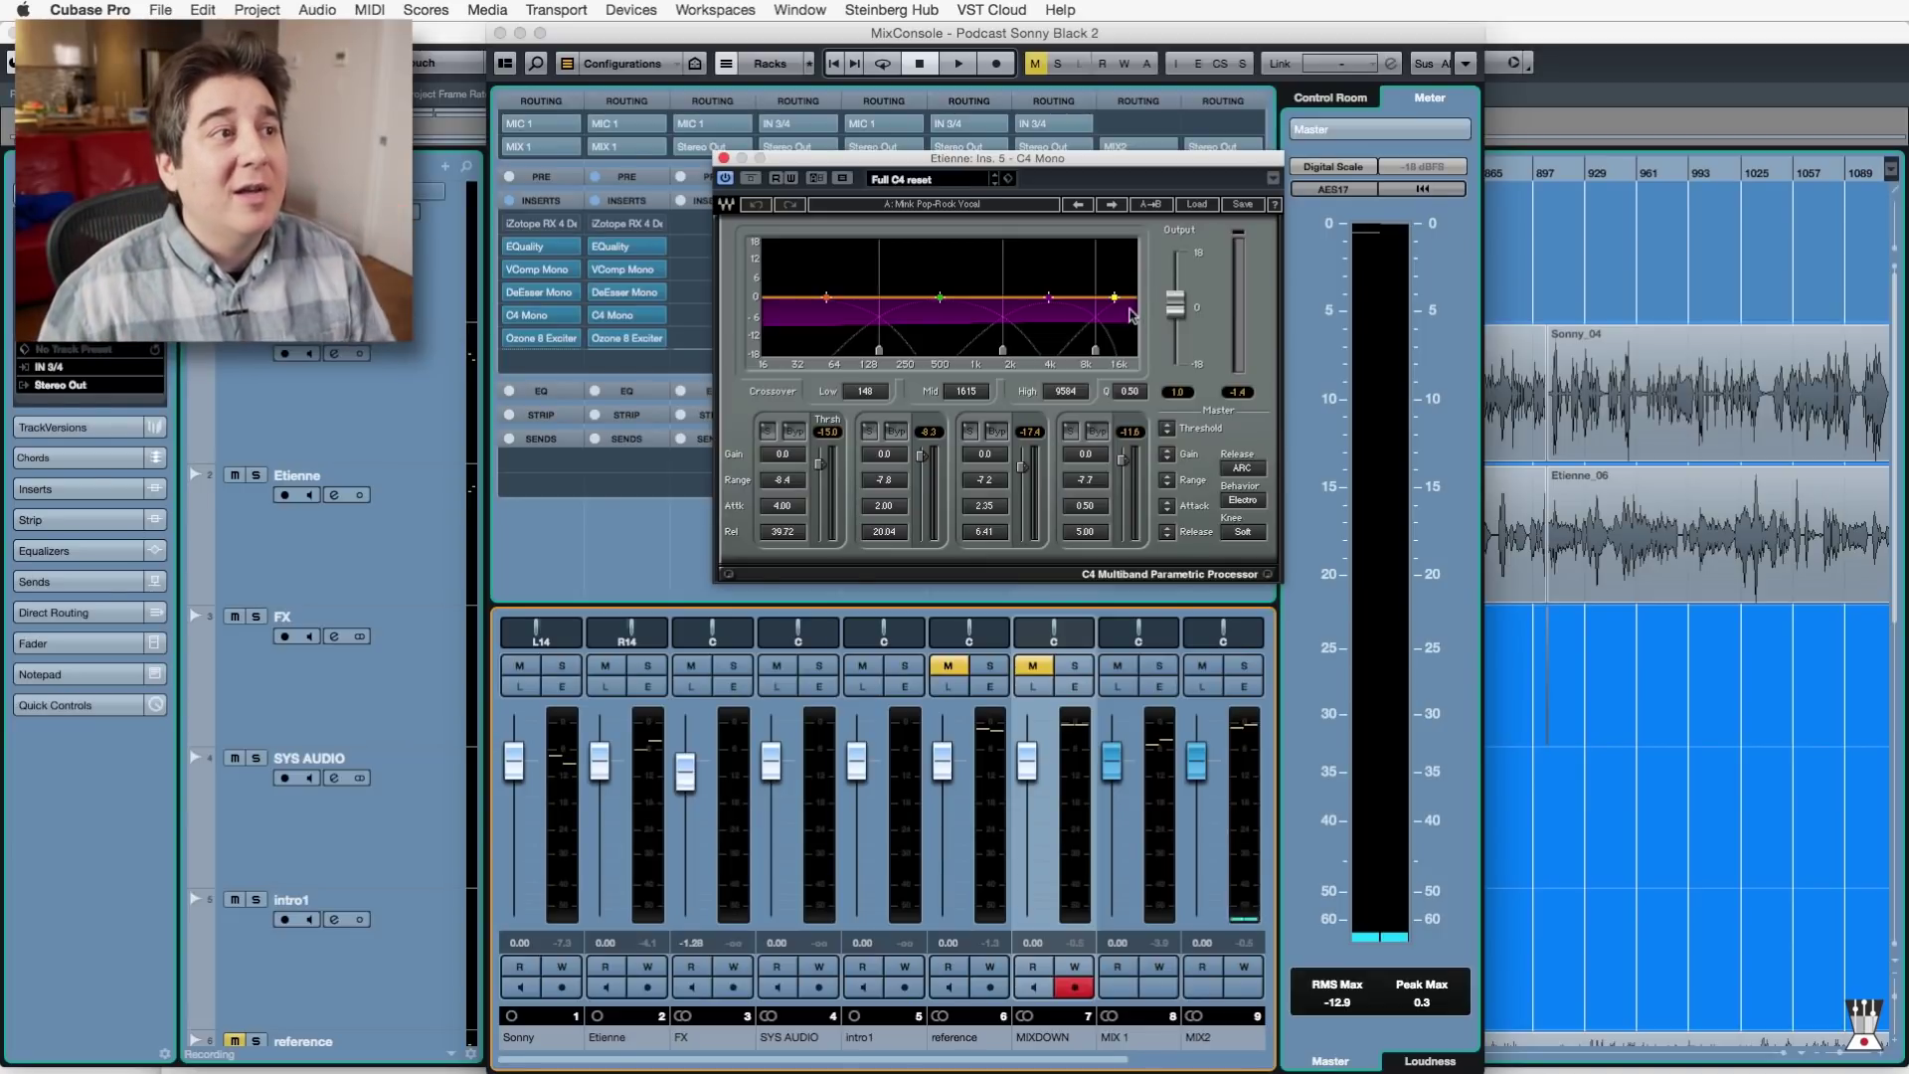
left_click(724, 159)
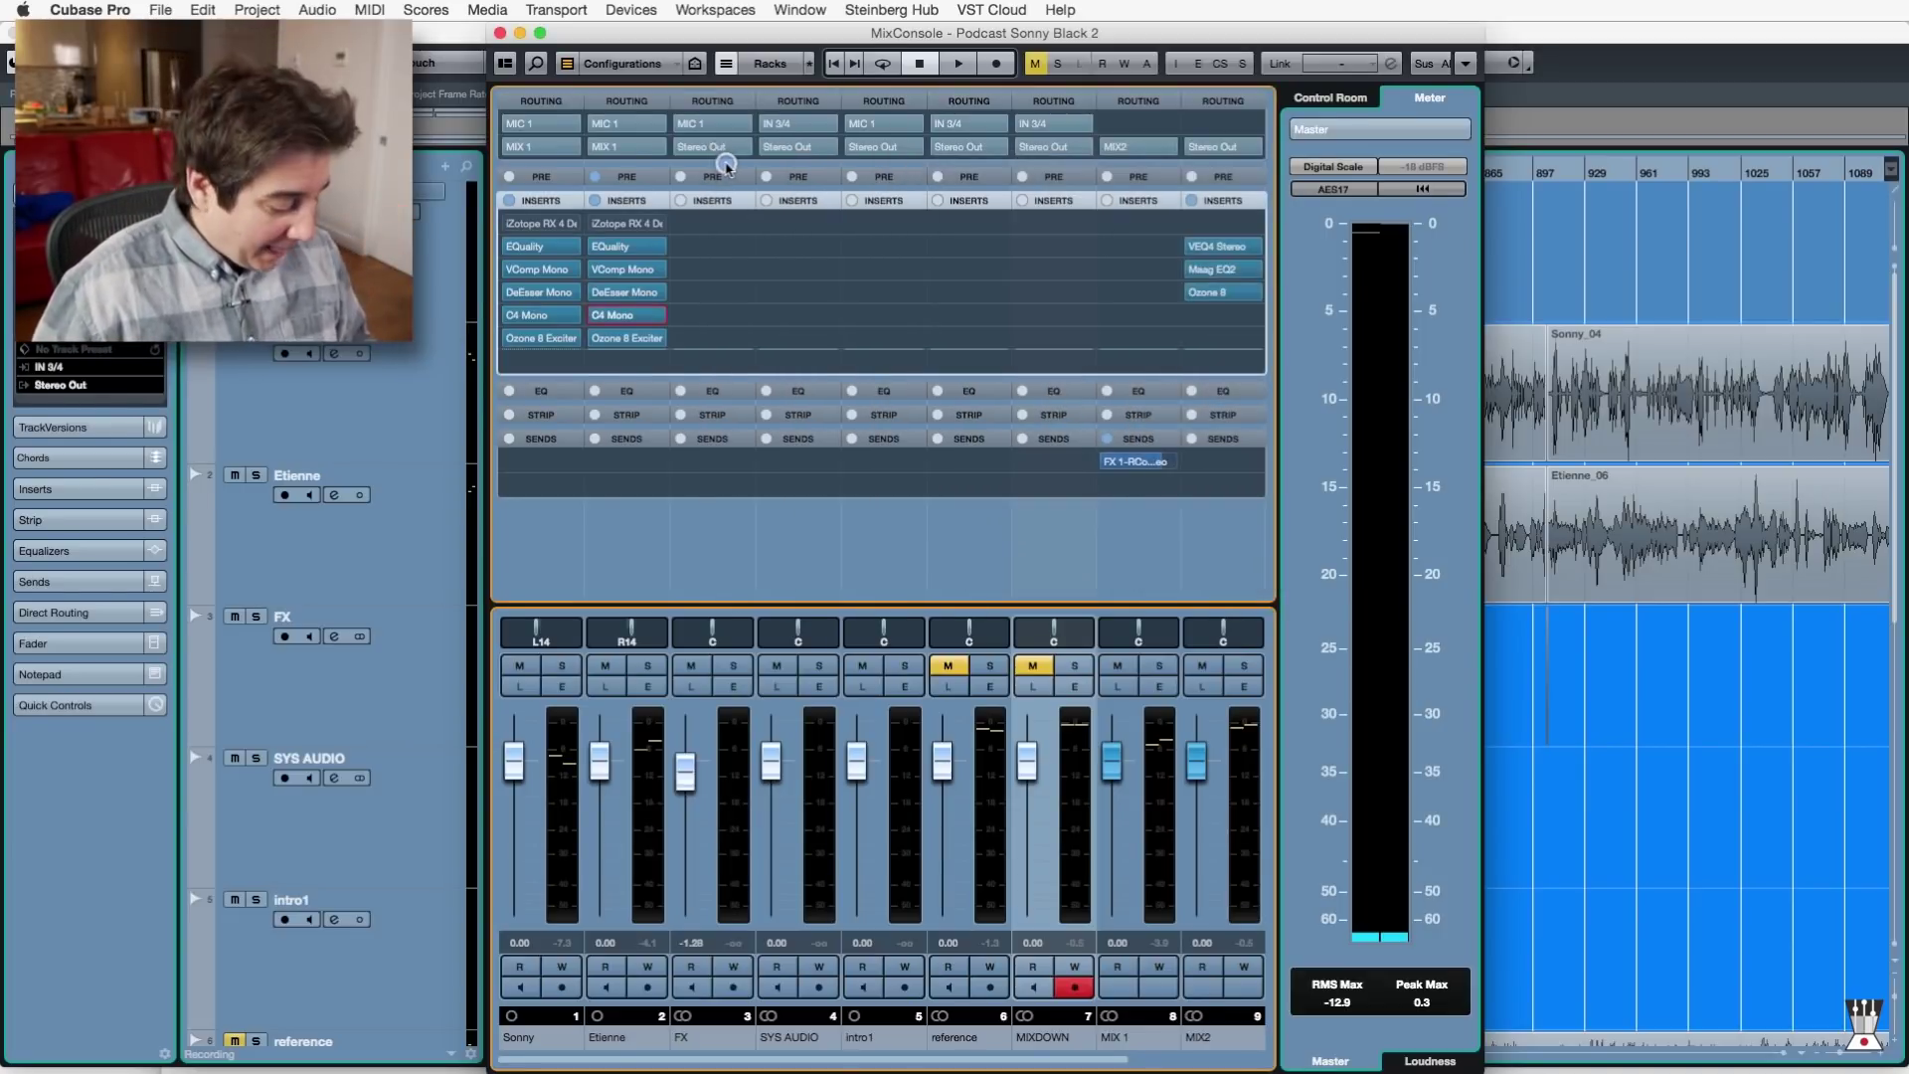
Show the reference and MIXDOWN tracks across the whole episode in the project window and select the reference track.
key("F3")
scroll(1253, 370, "down", 5)
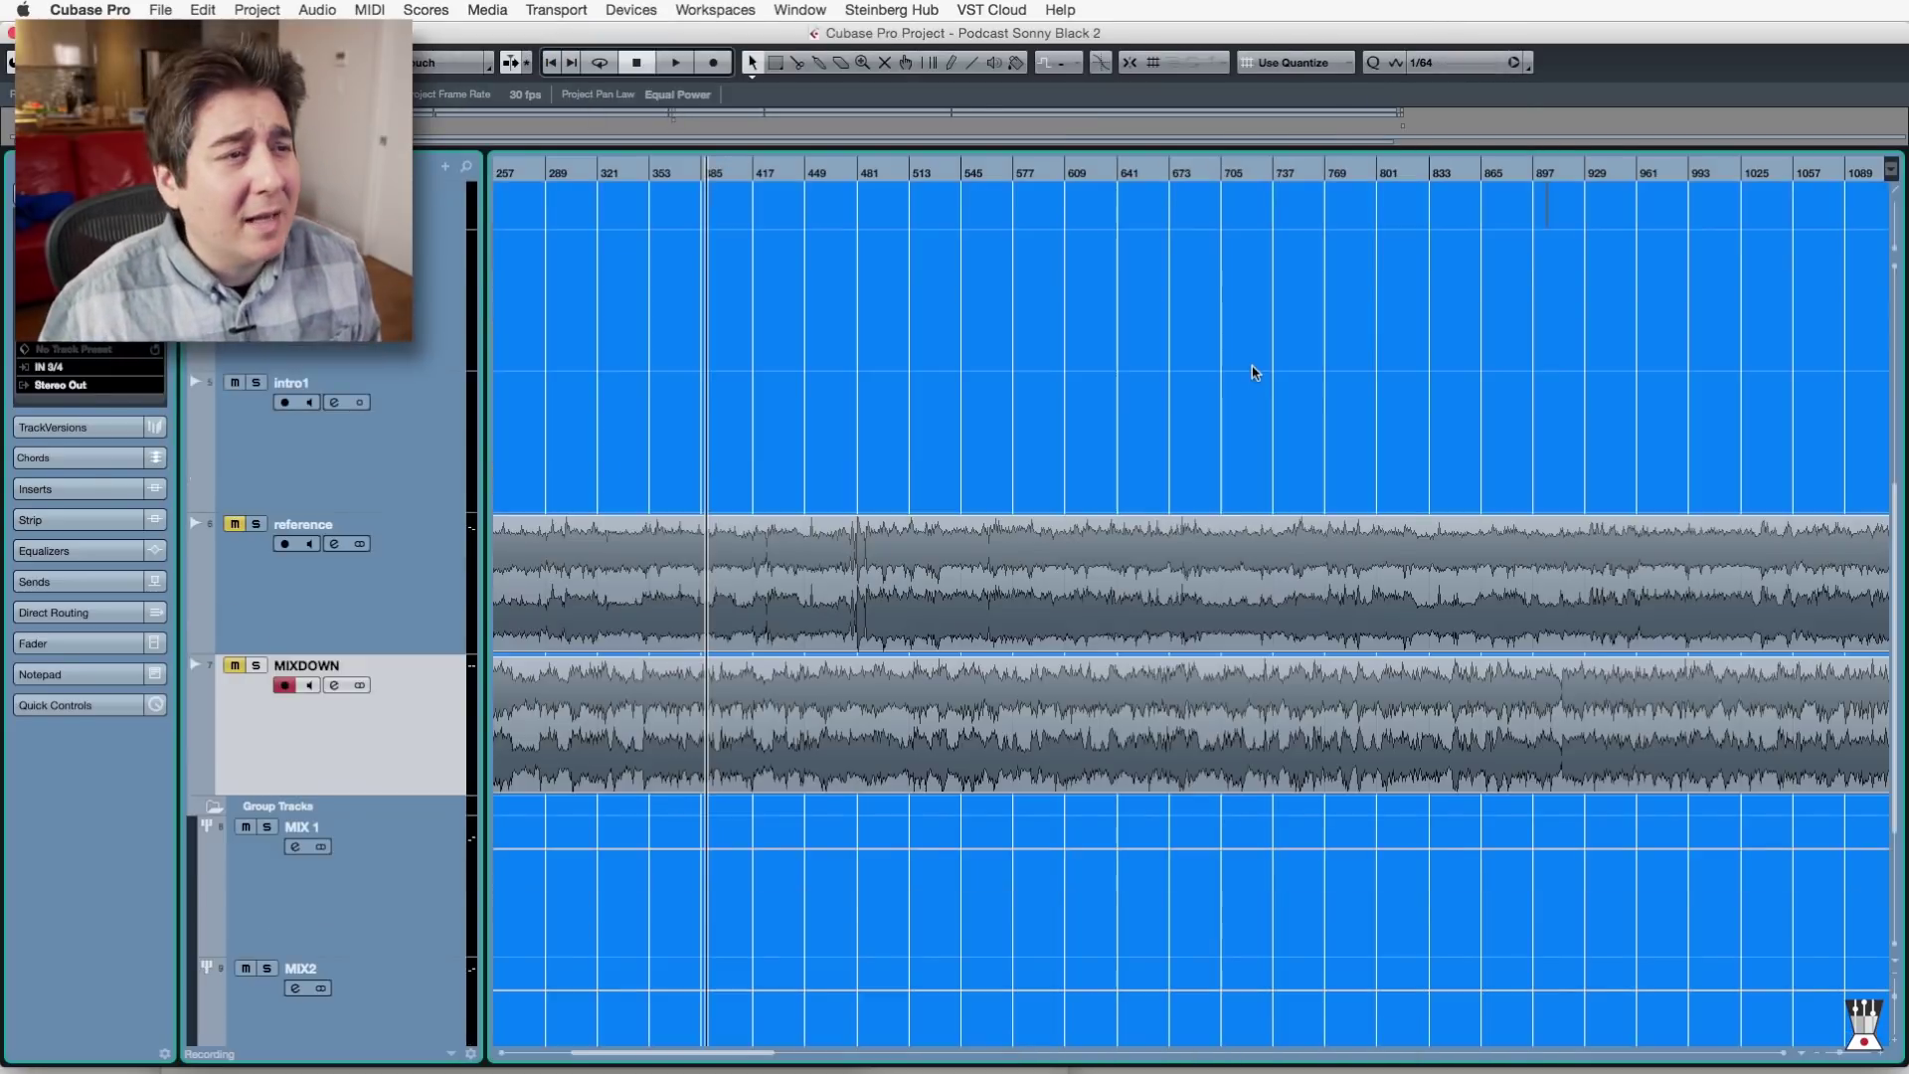
key("g")
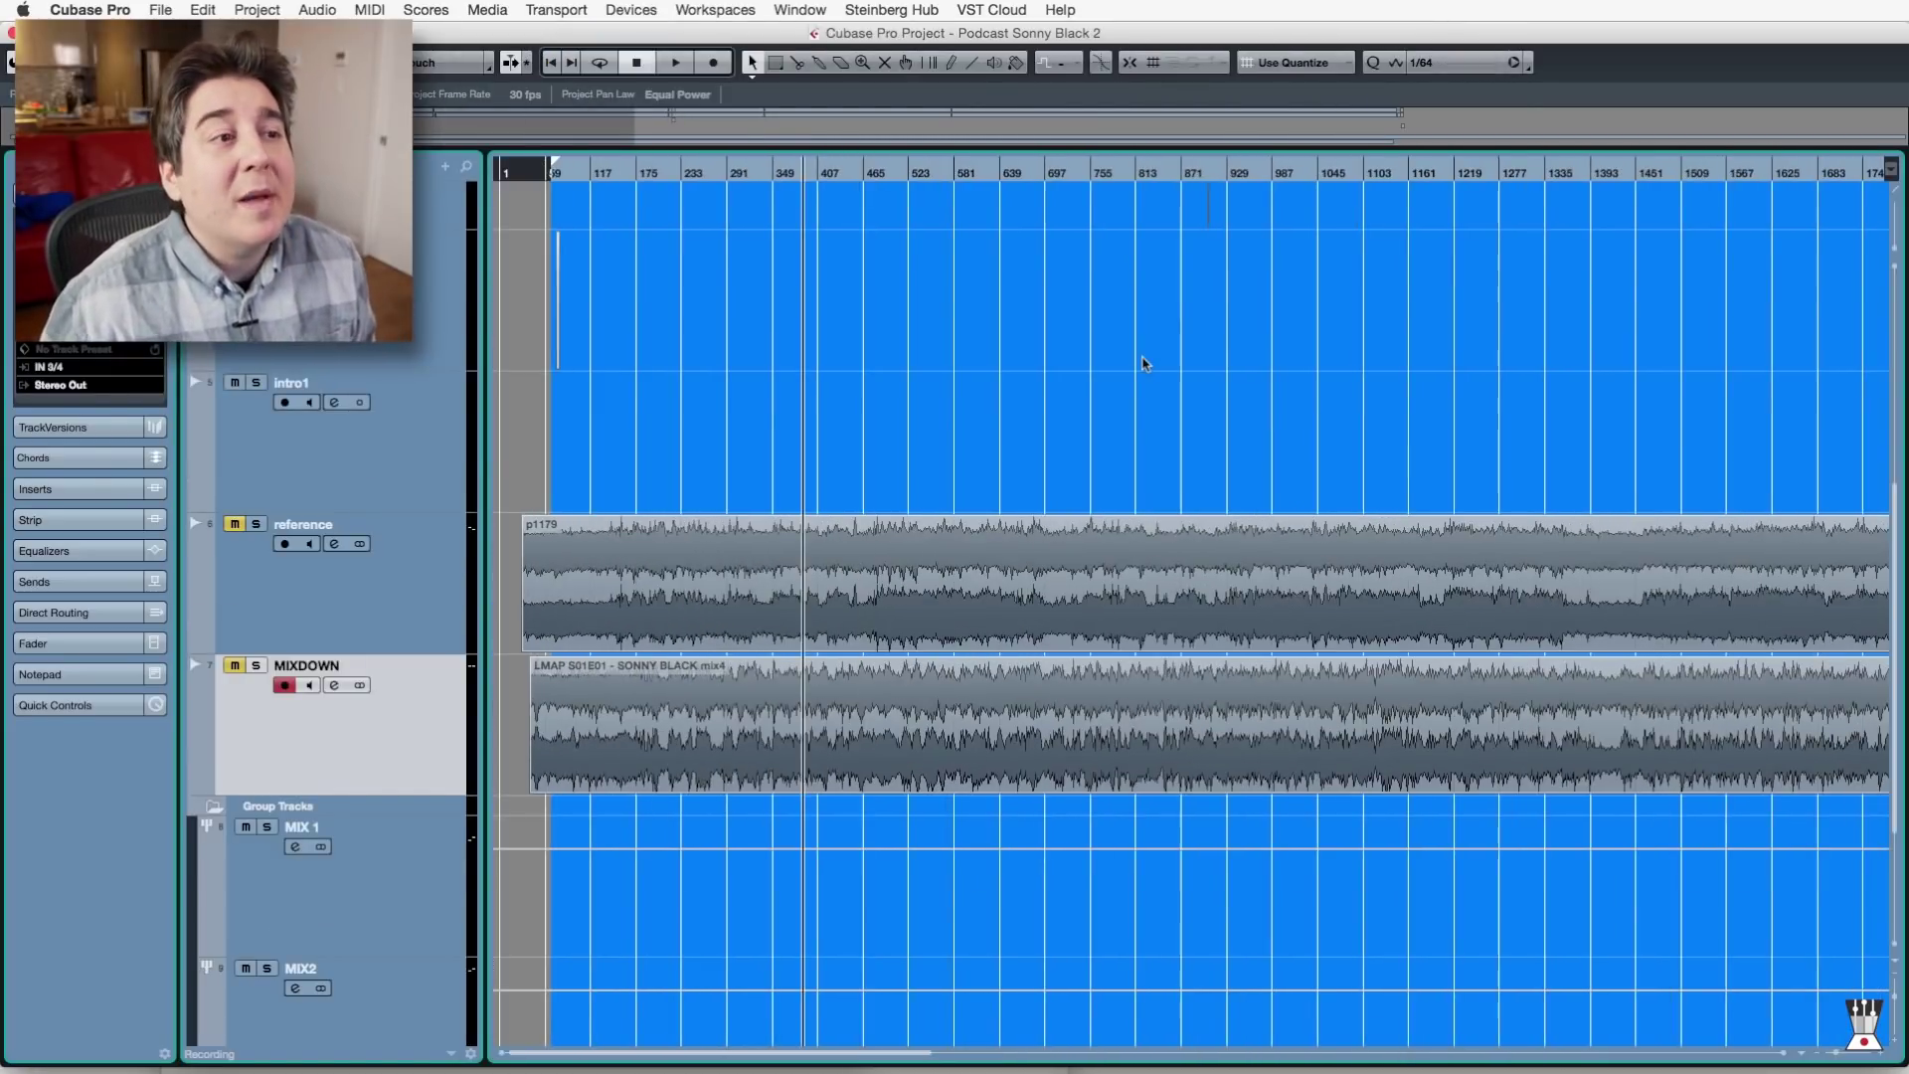
key("g")
key("g")
key("g")
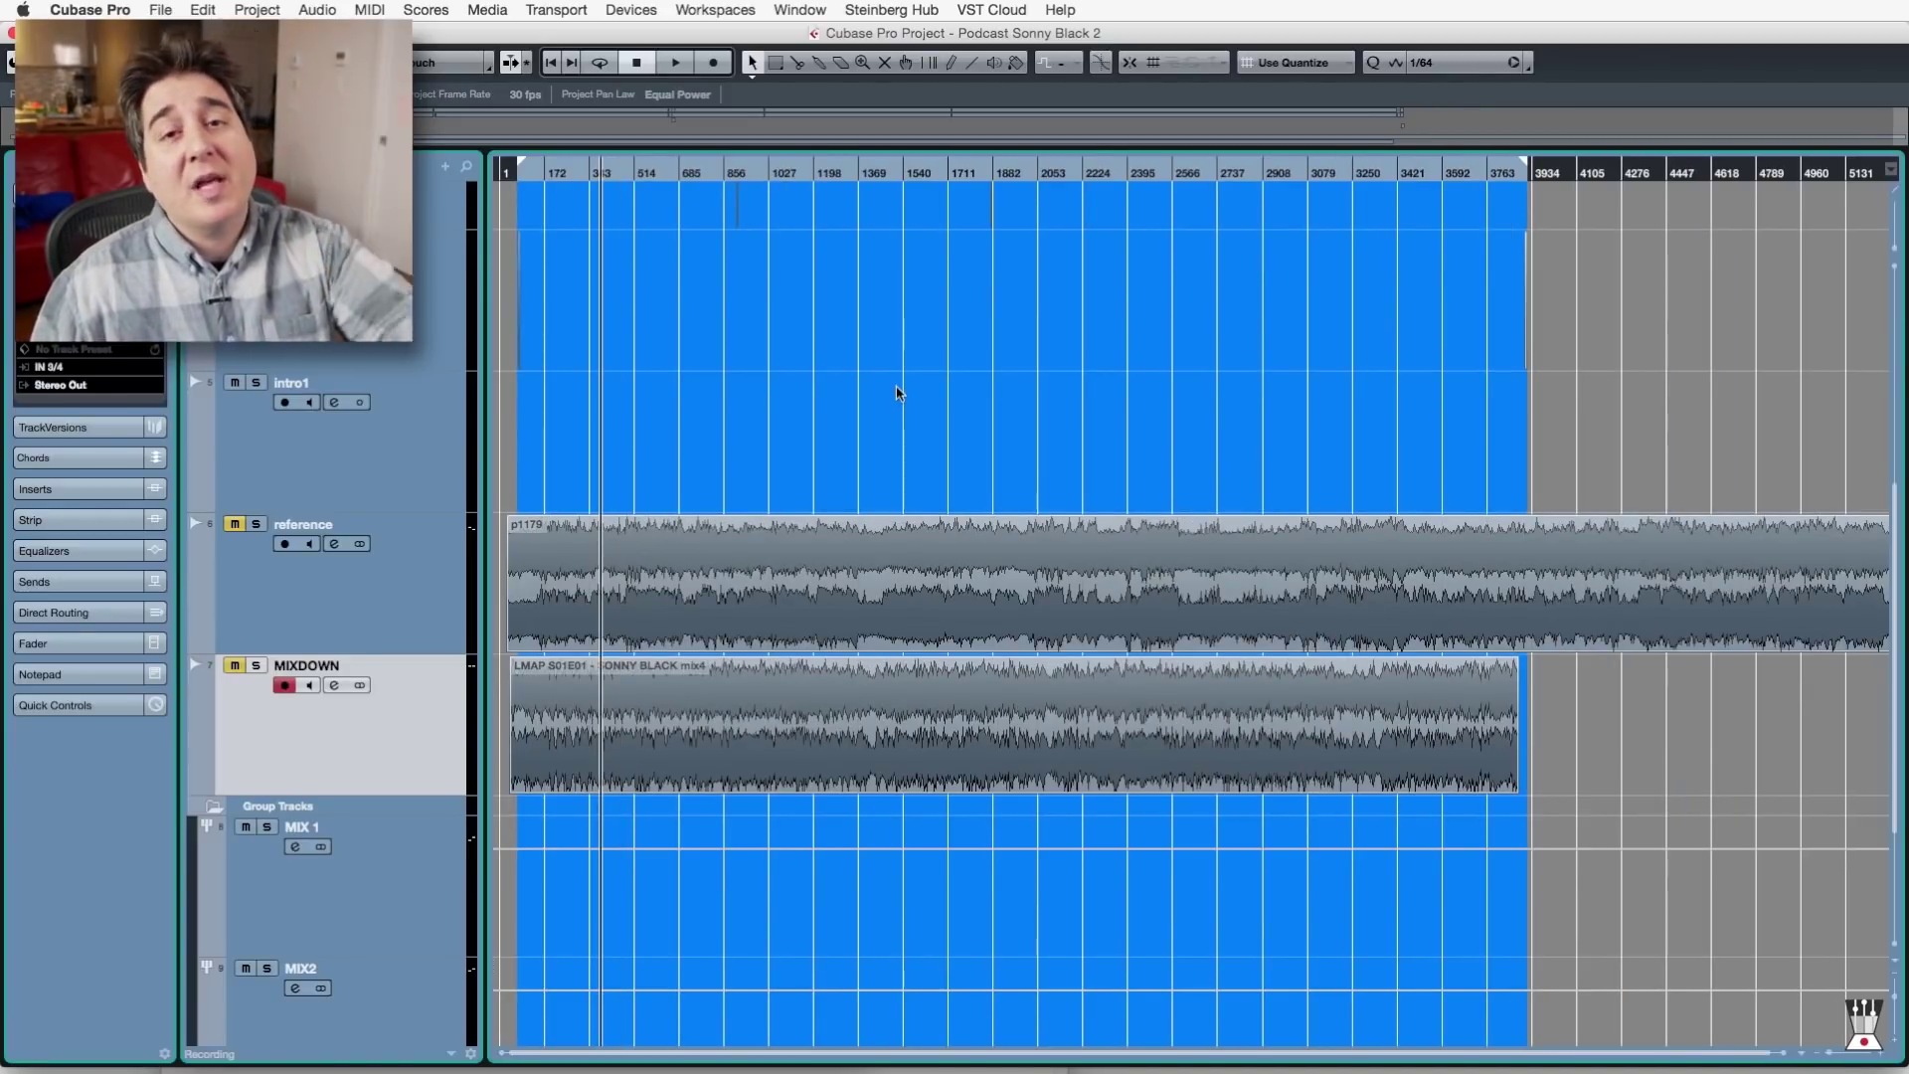
left_click(403, 596)
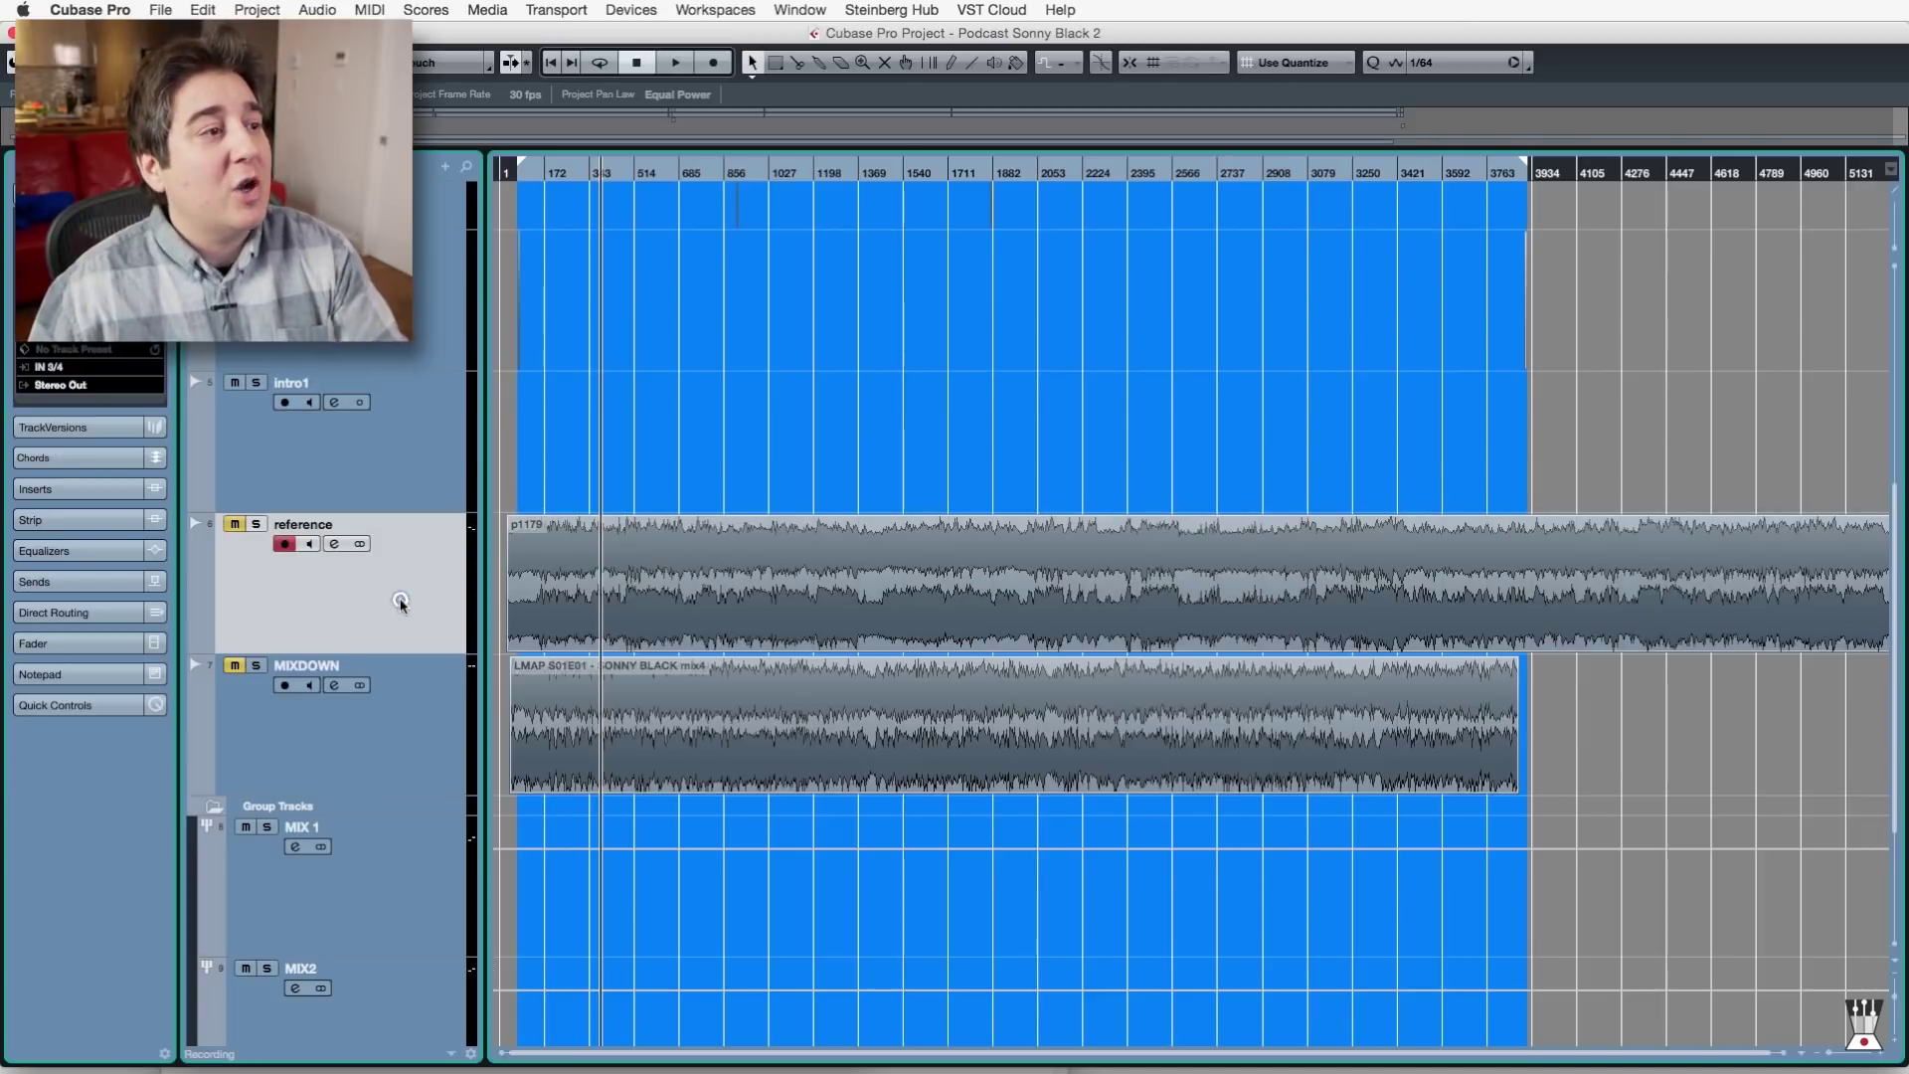
left_click(261, 527)
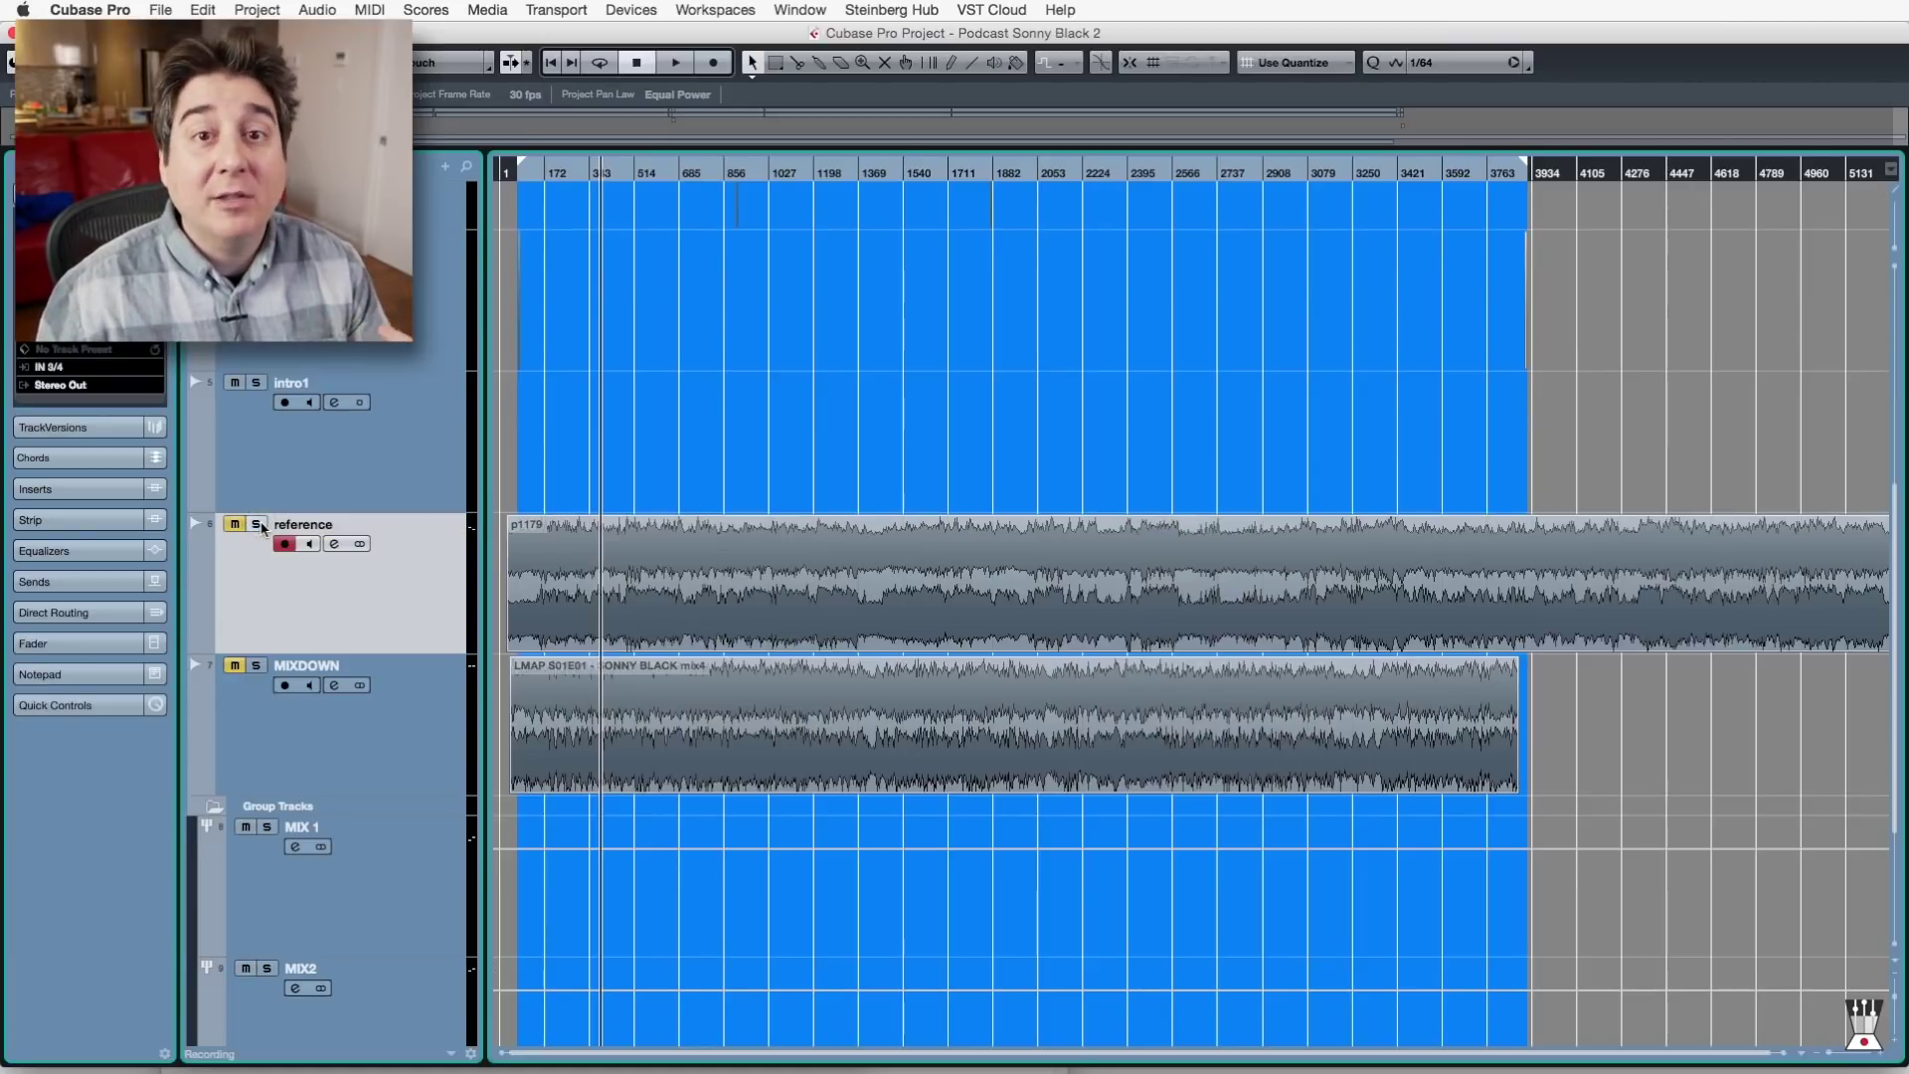
left_click(257, 524)
left_click(257, 524)
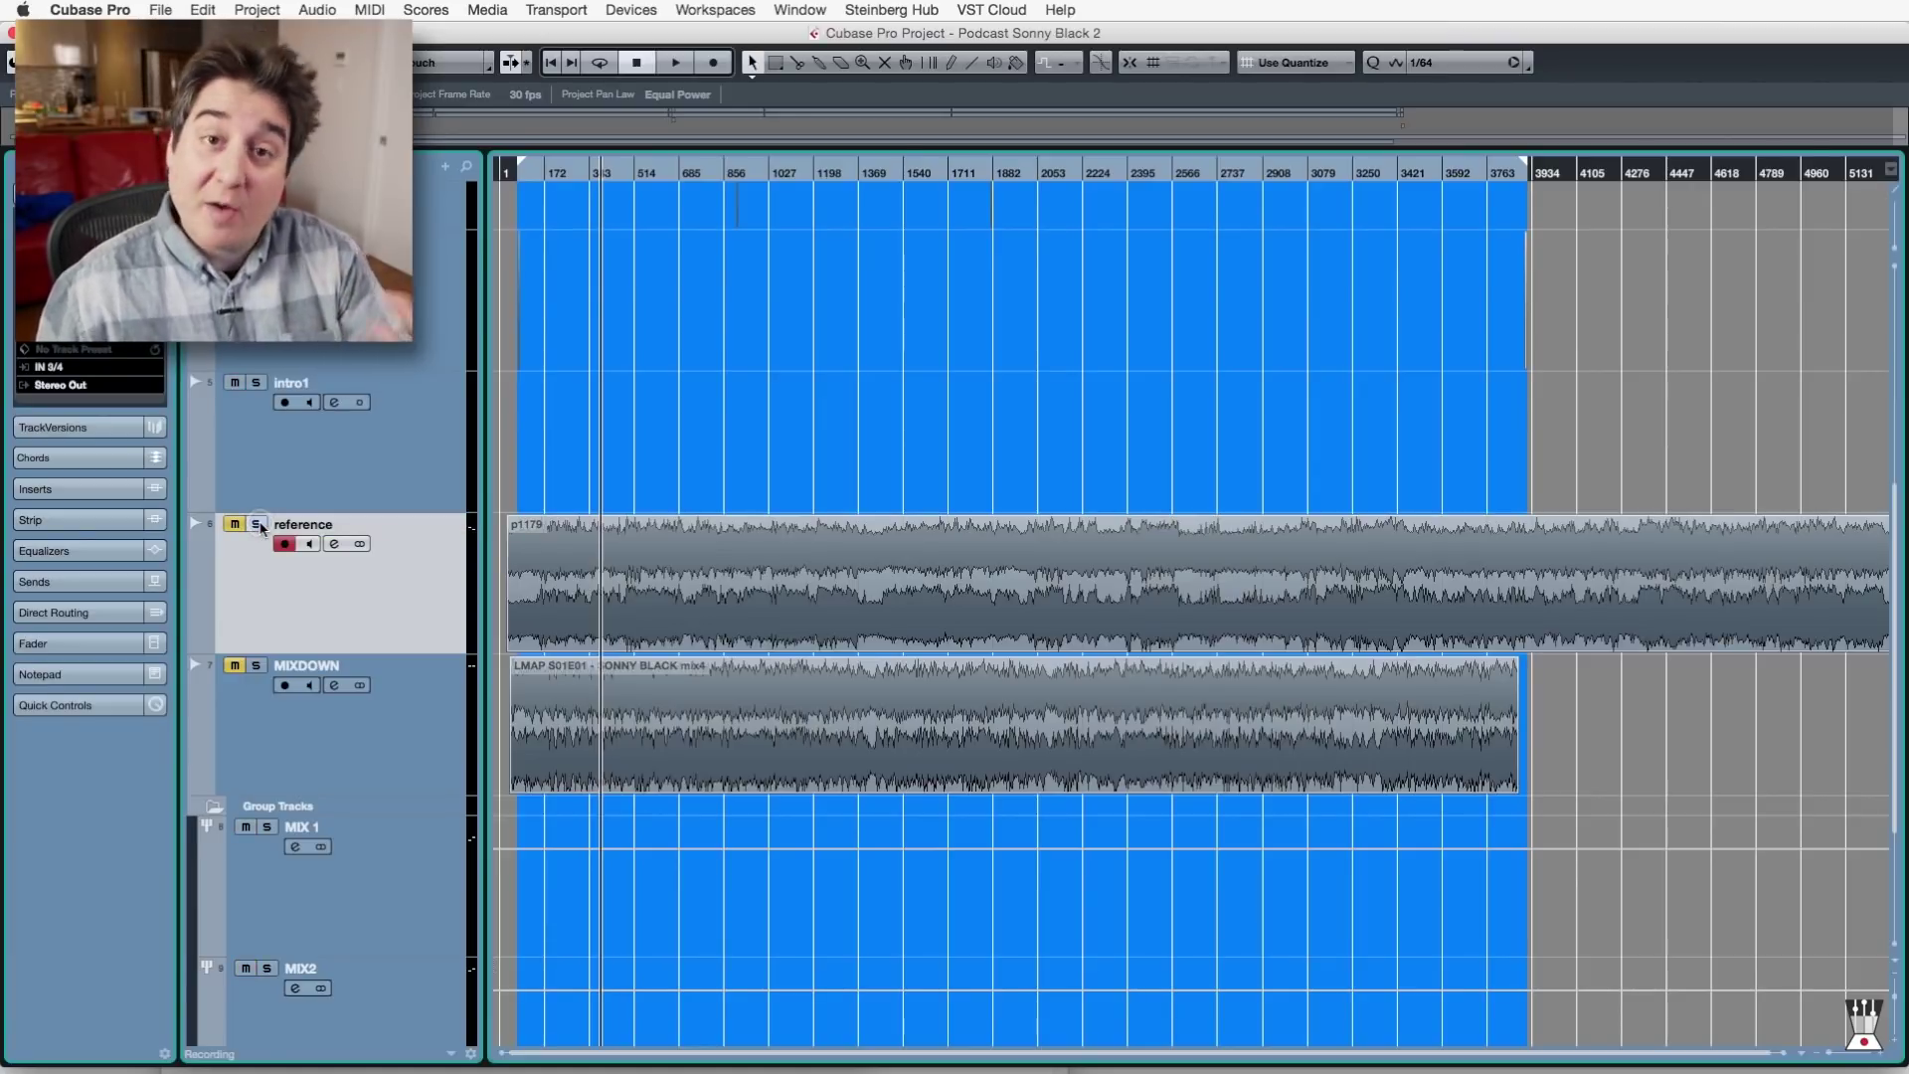
key("F3")
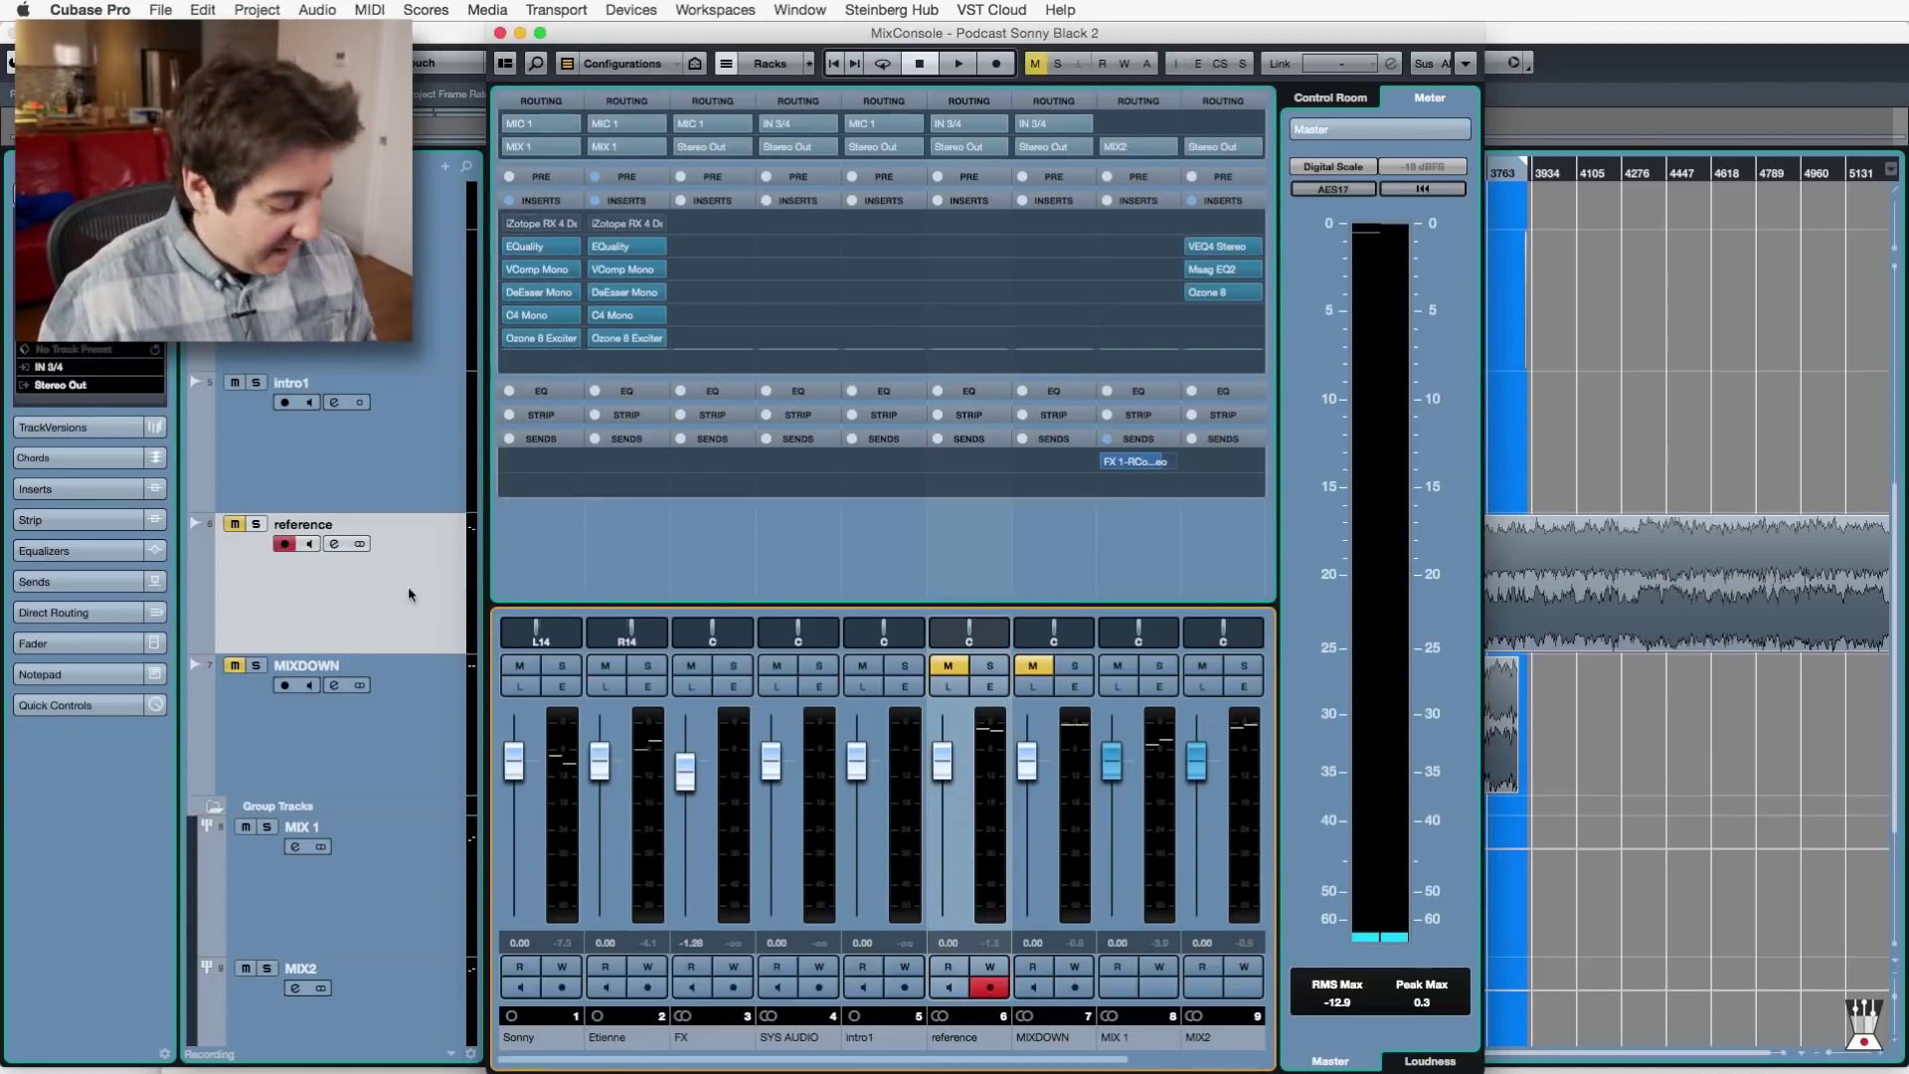
key("F3")
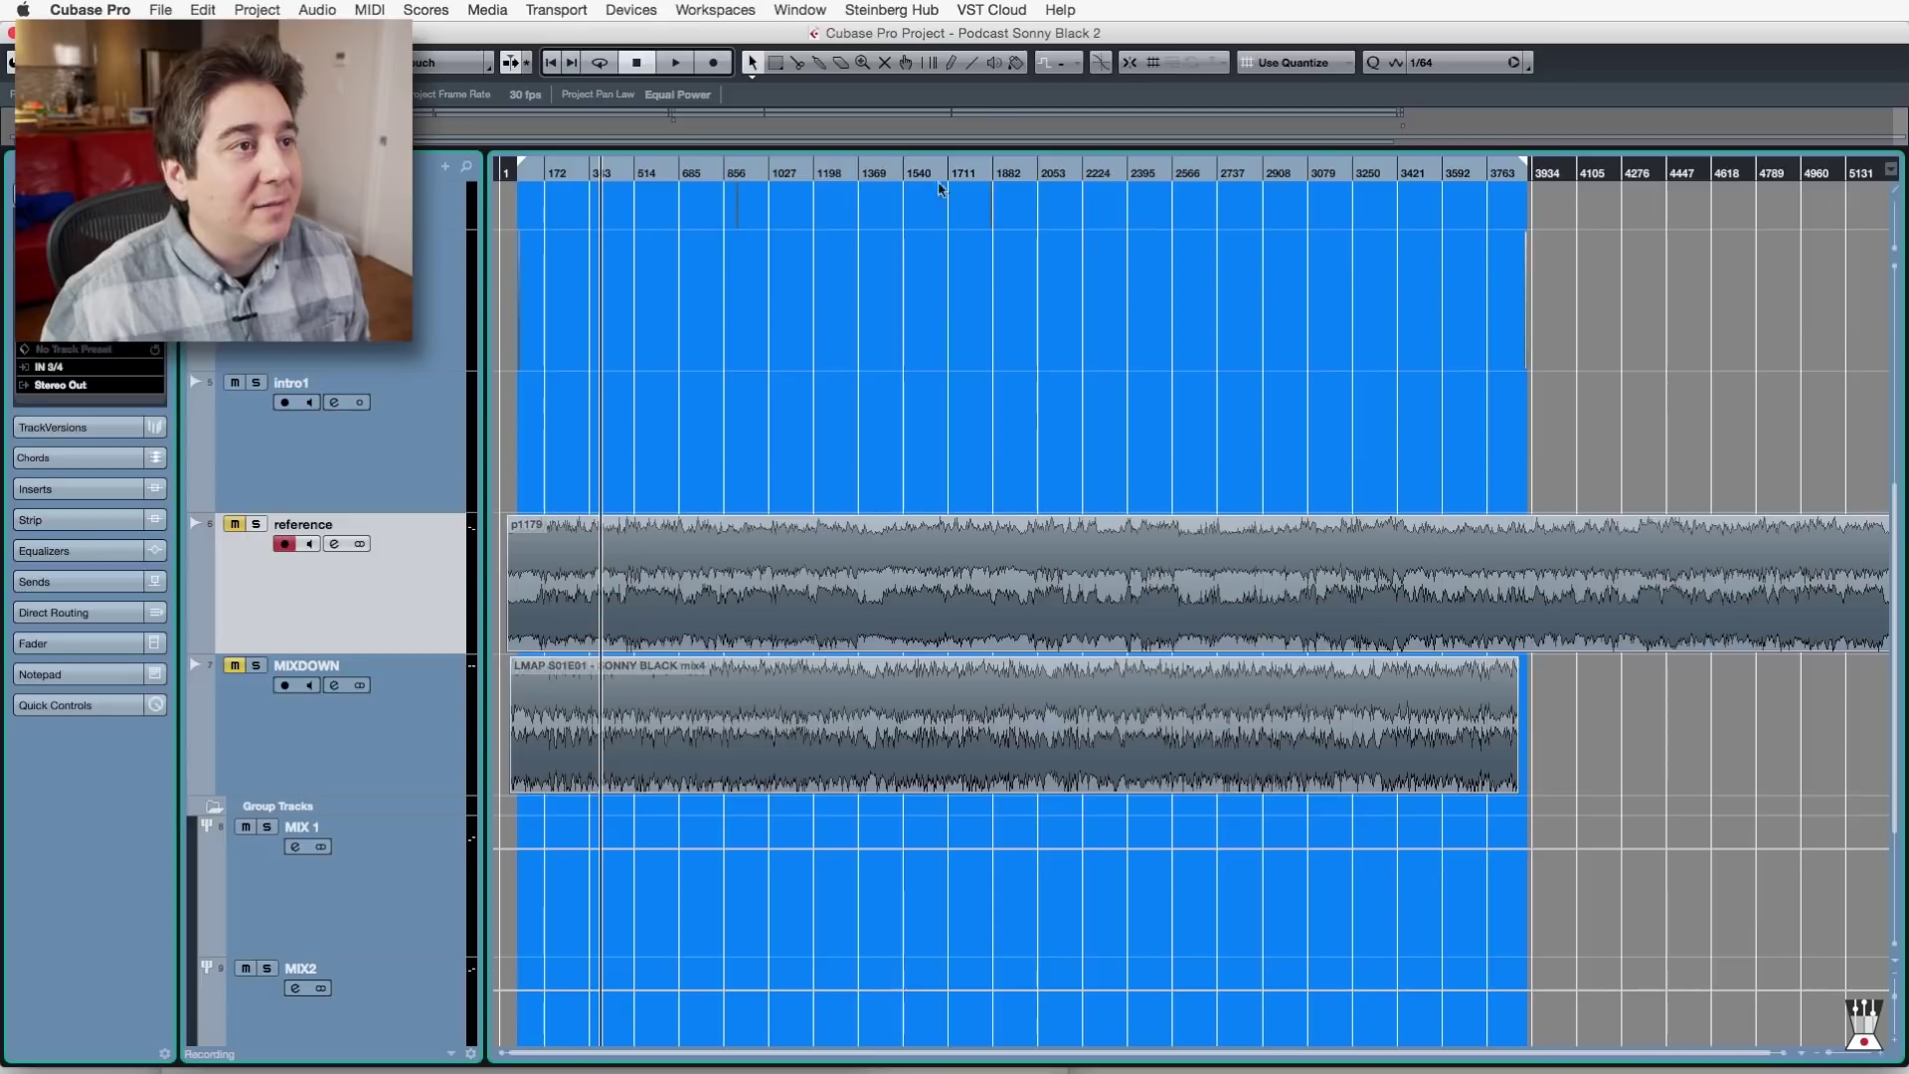
Play from about bar 1198 and compare the podcast mix with the reference by repeatedly soloing and unsoloing the reference track.
double_click(831, 179)
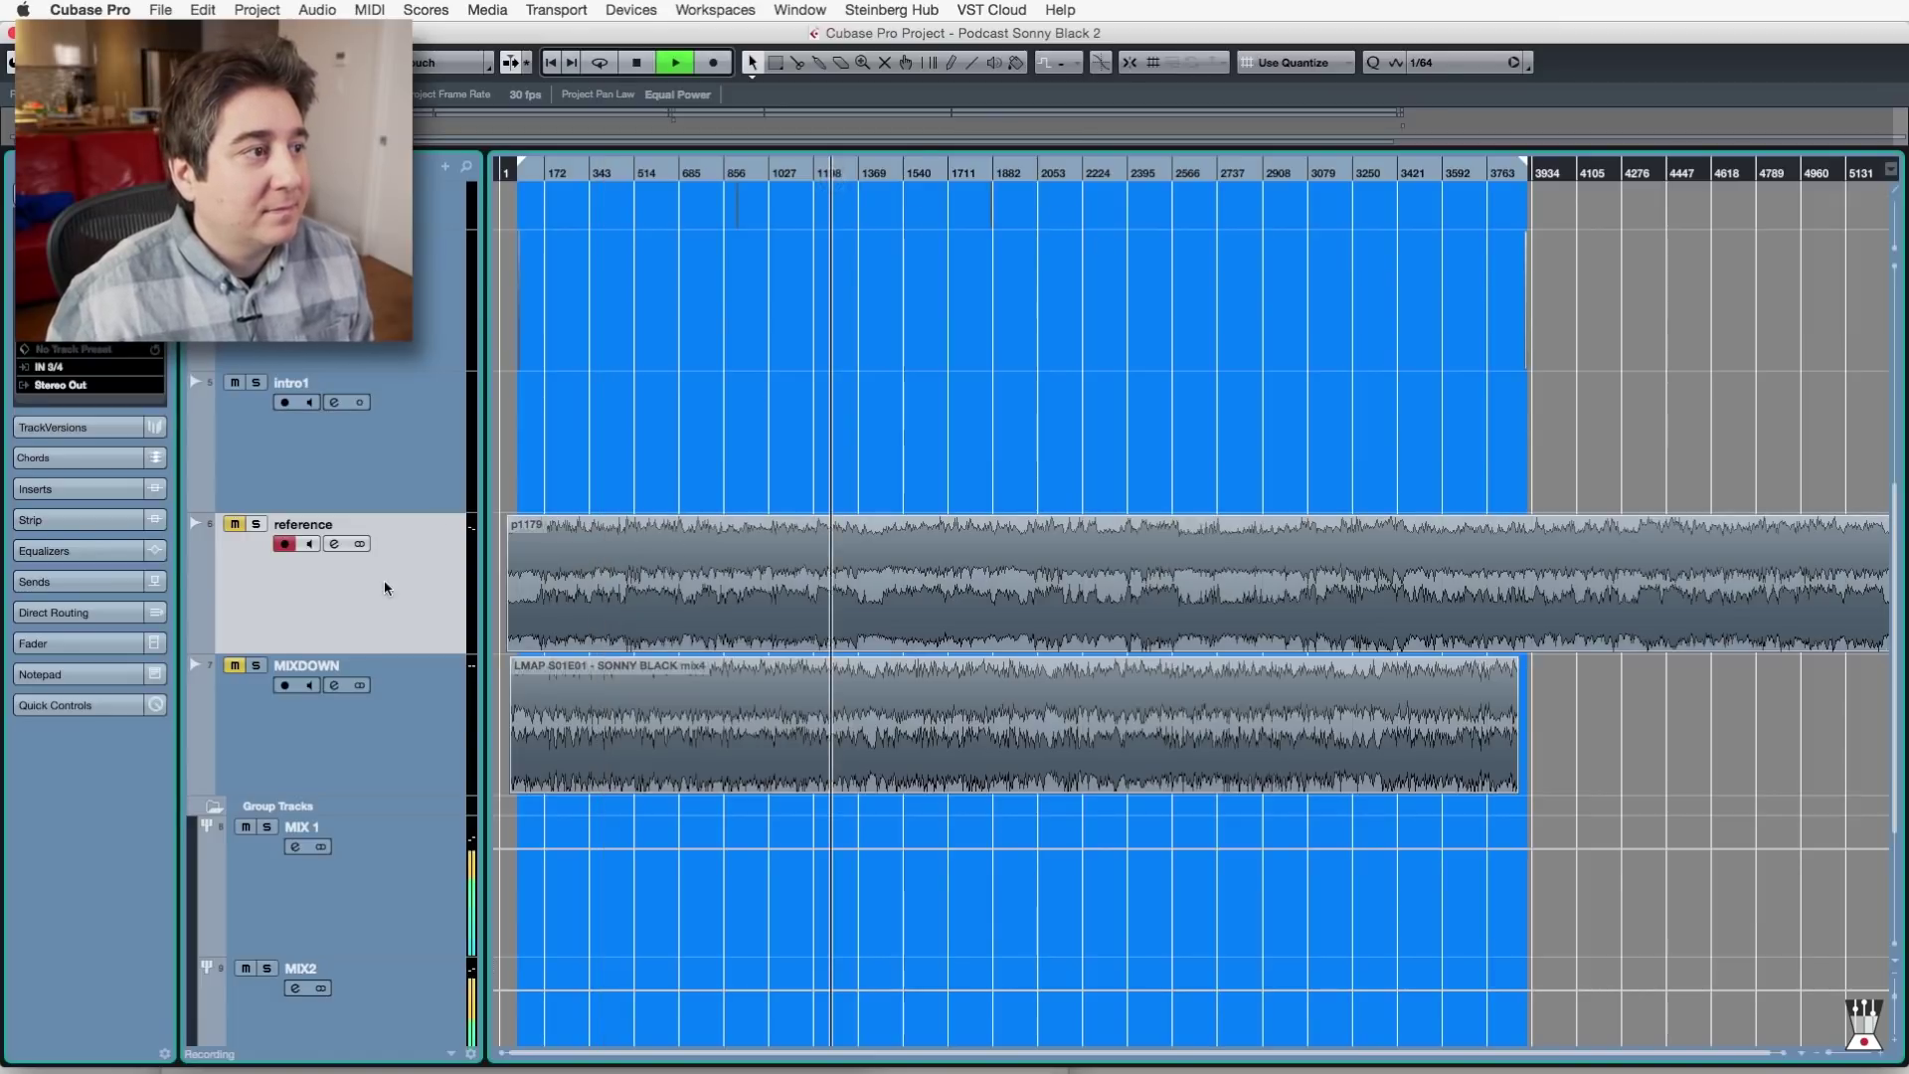
left_click(260, 527)
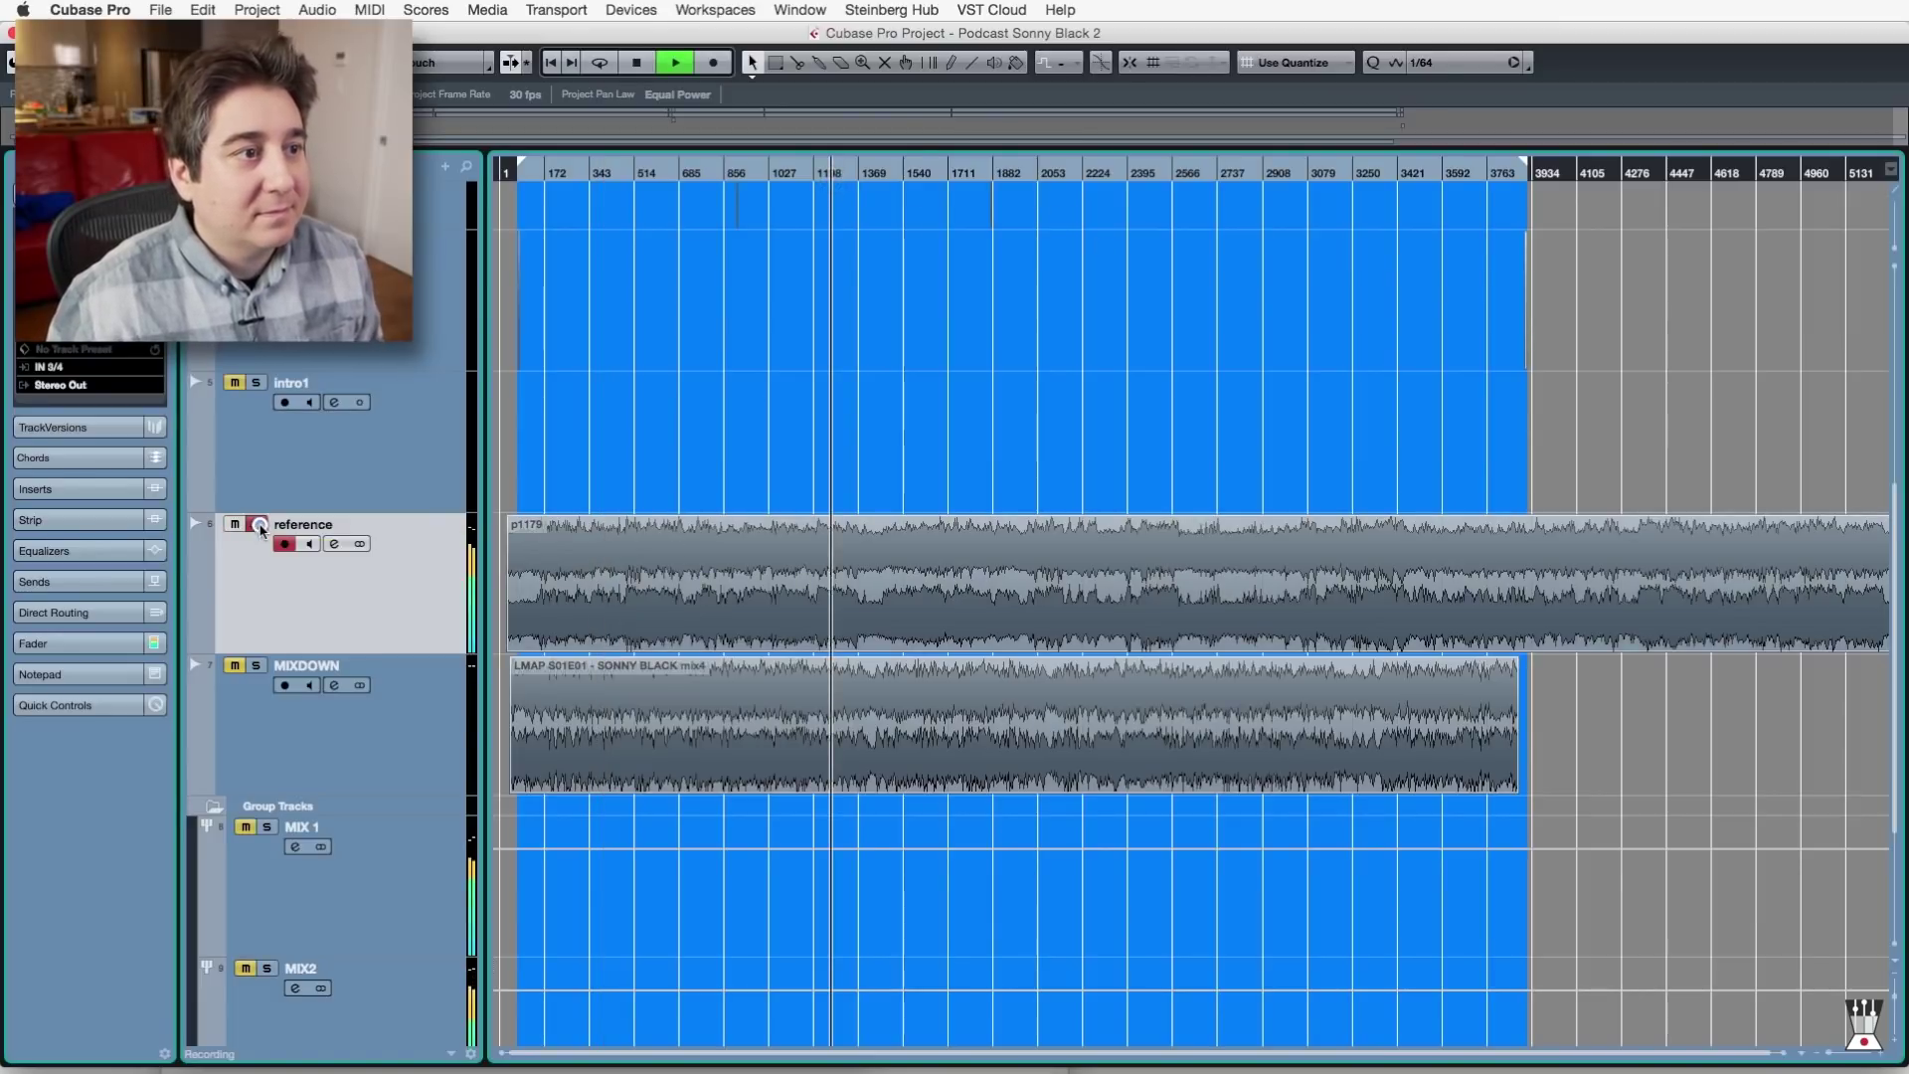
key("h")
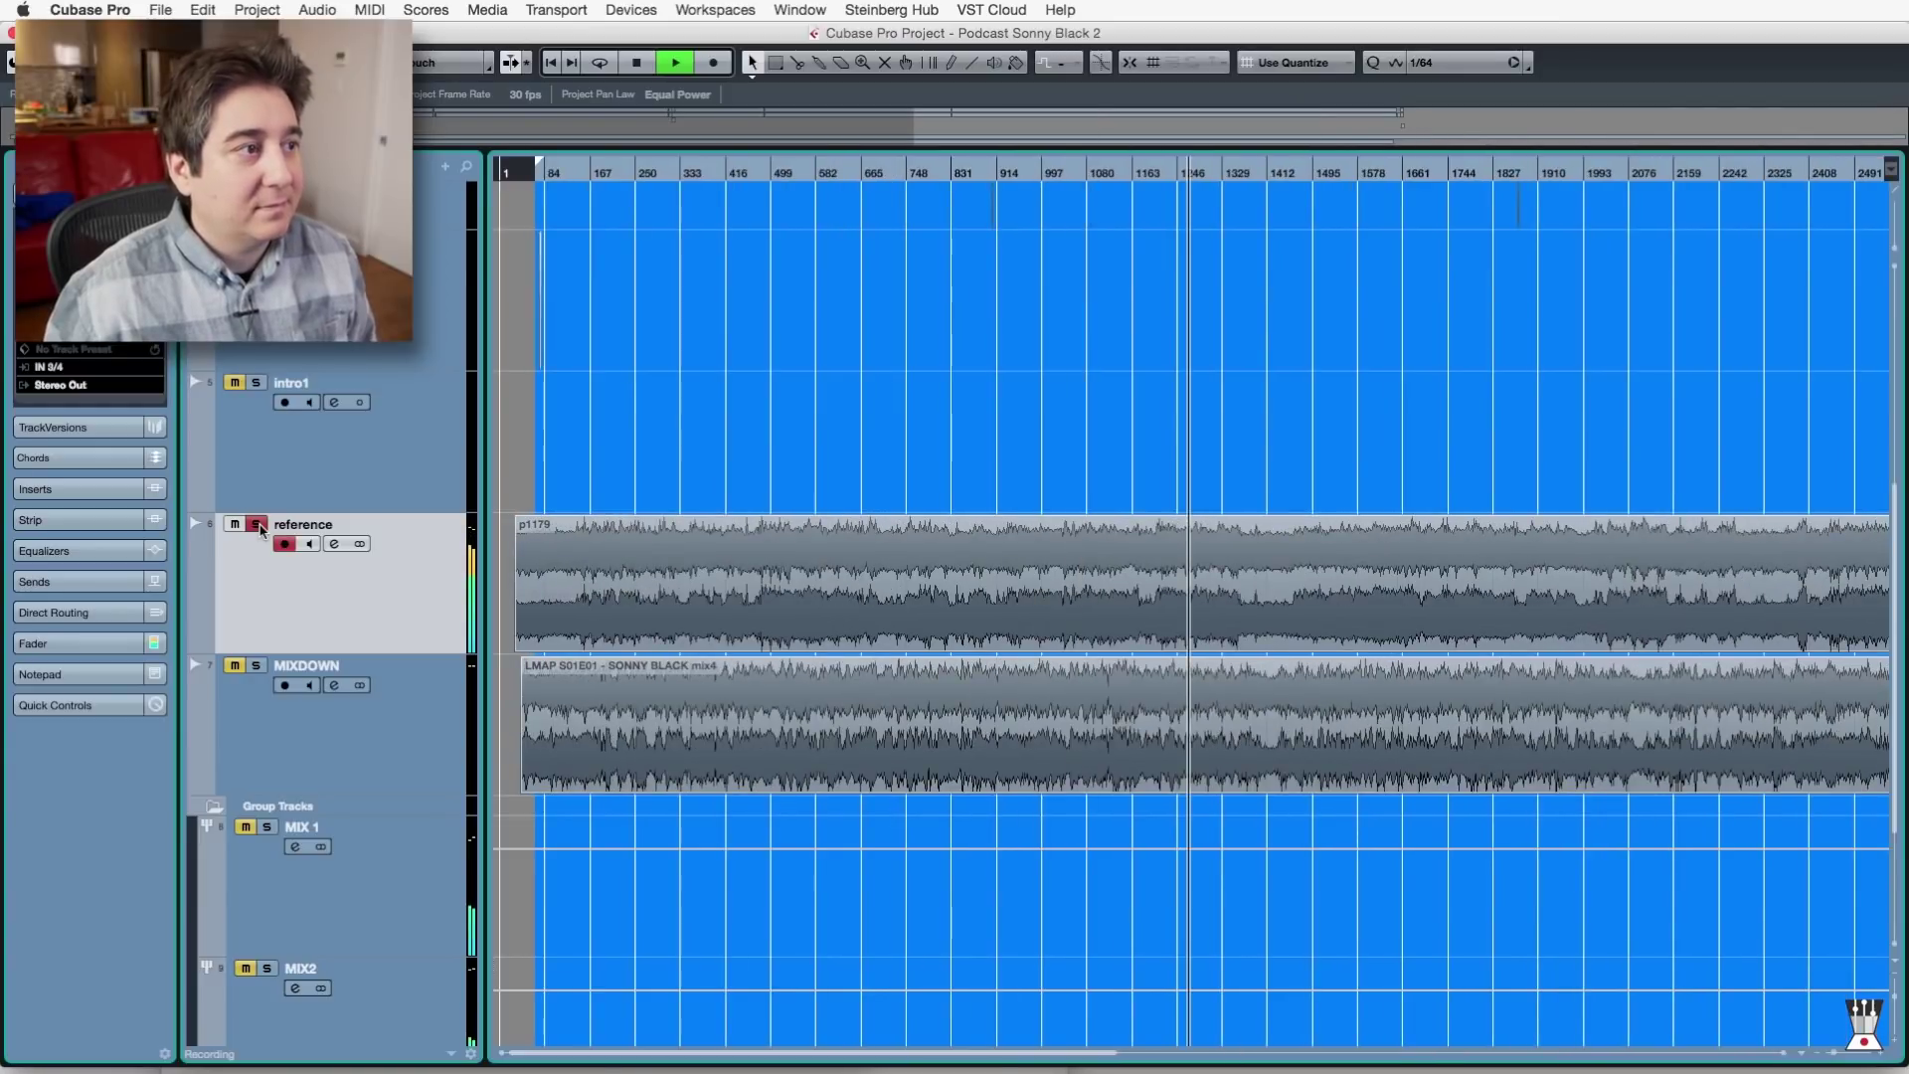
left_click(260, 527)
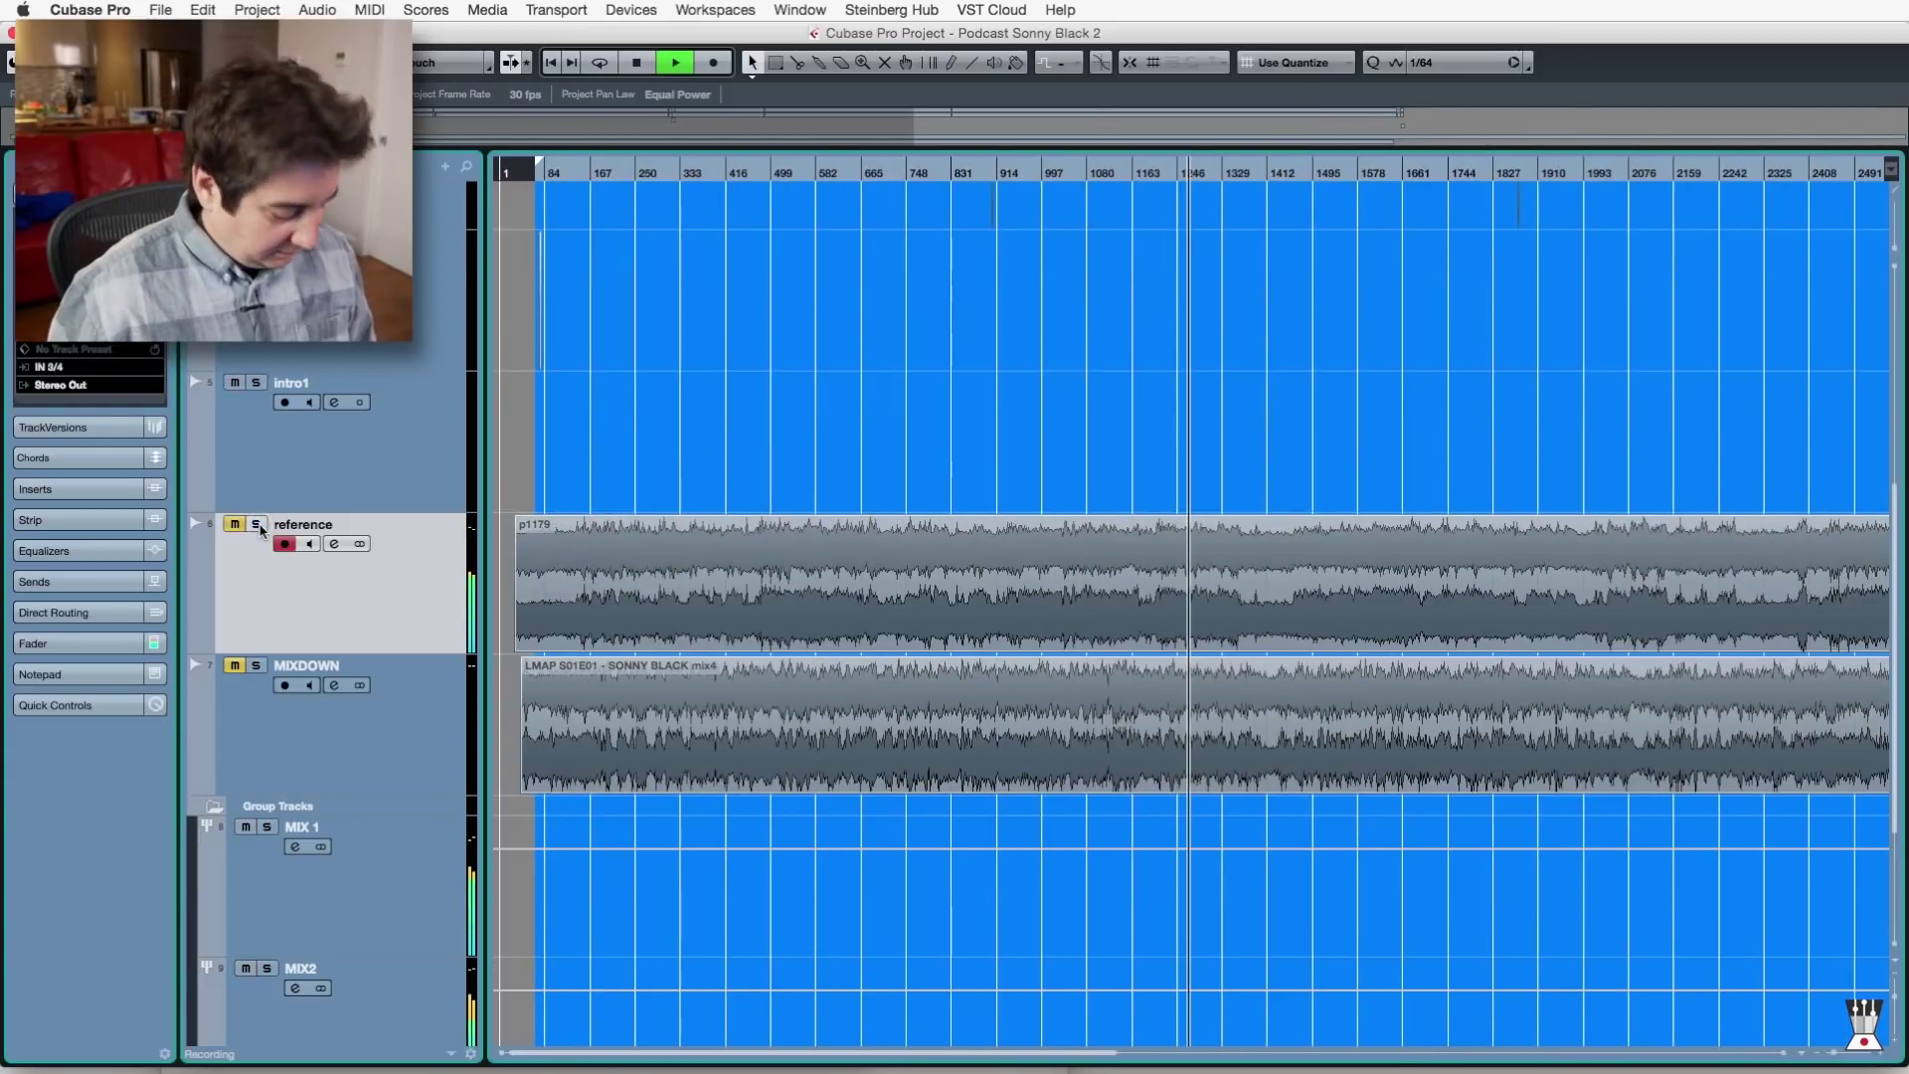
left_click(260, 527)
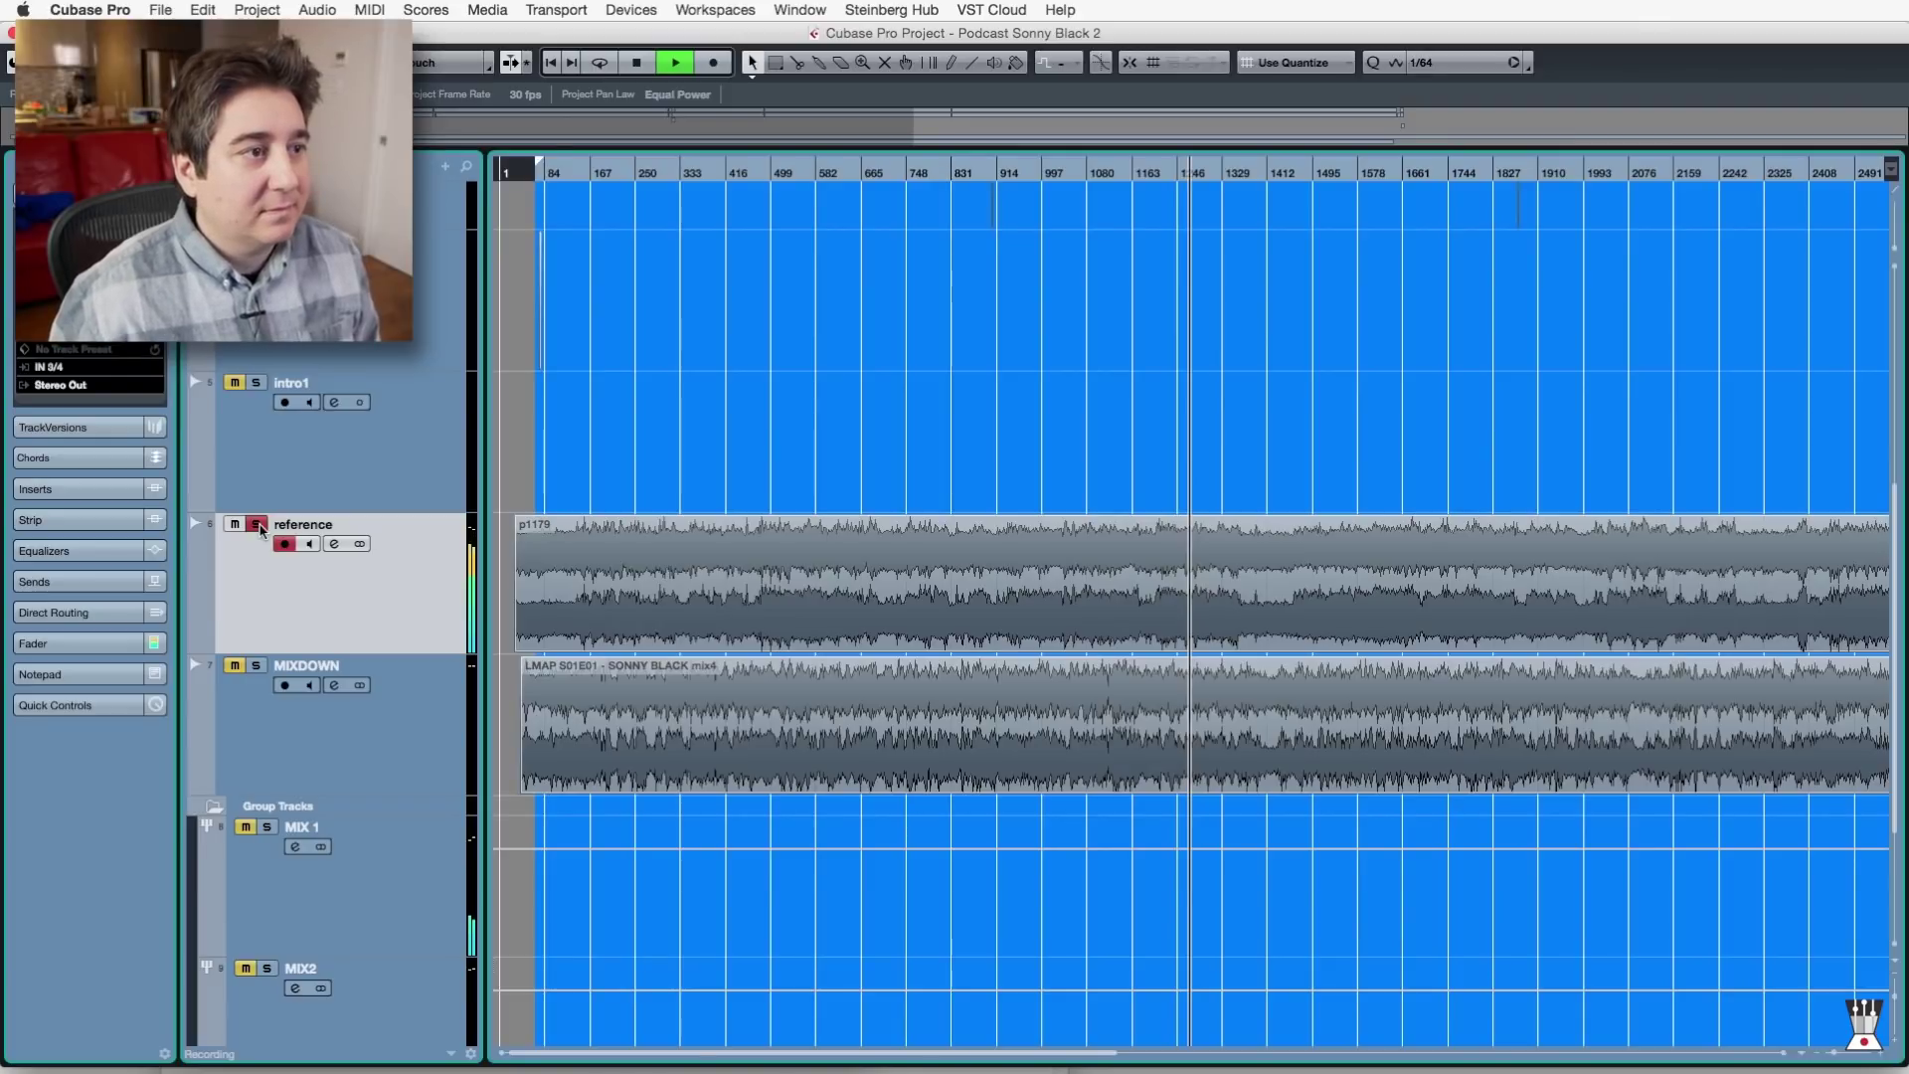
left_click(260, 527)
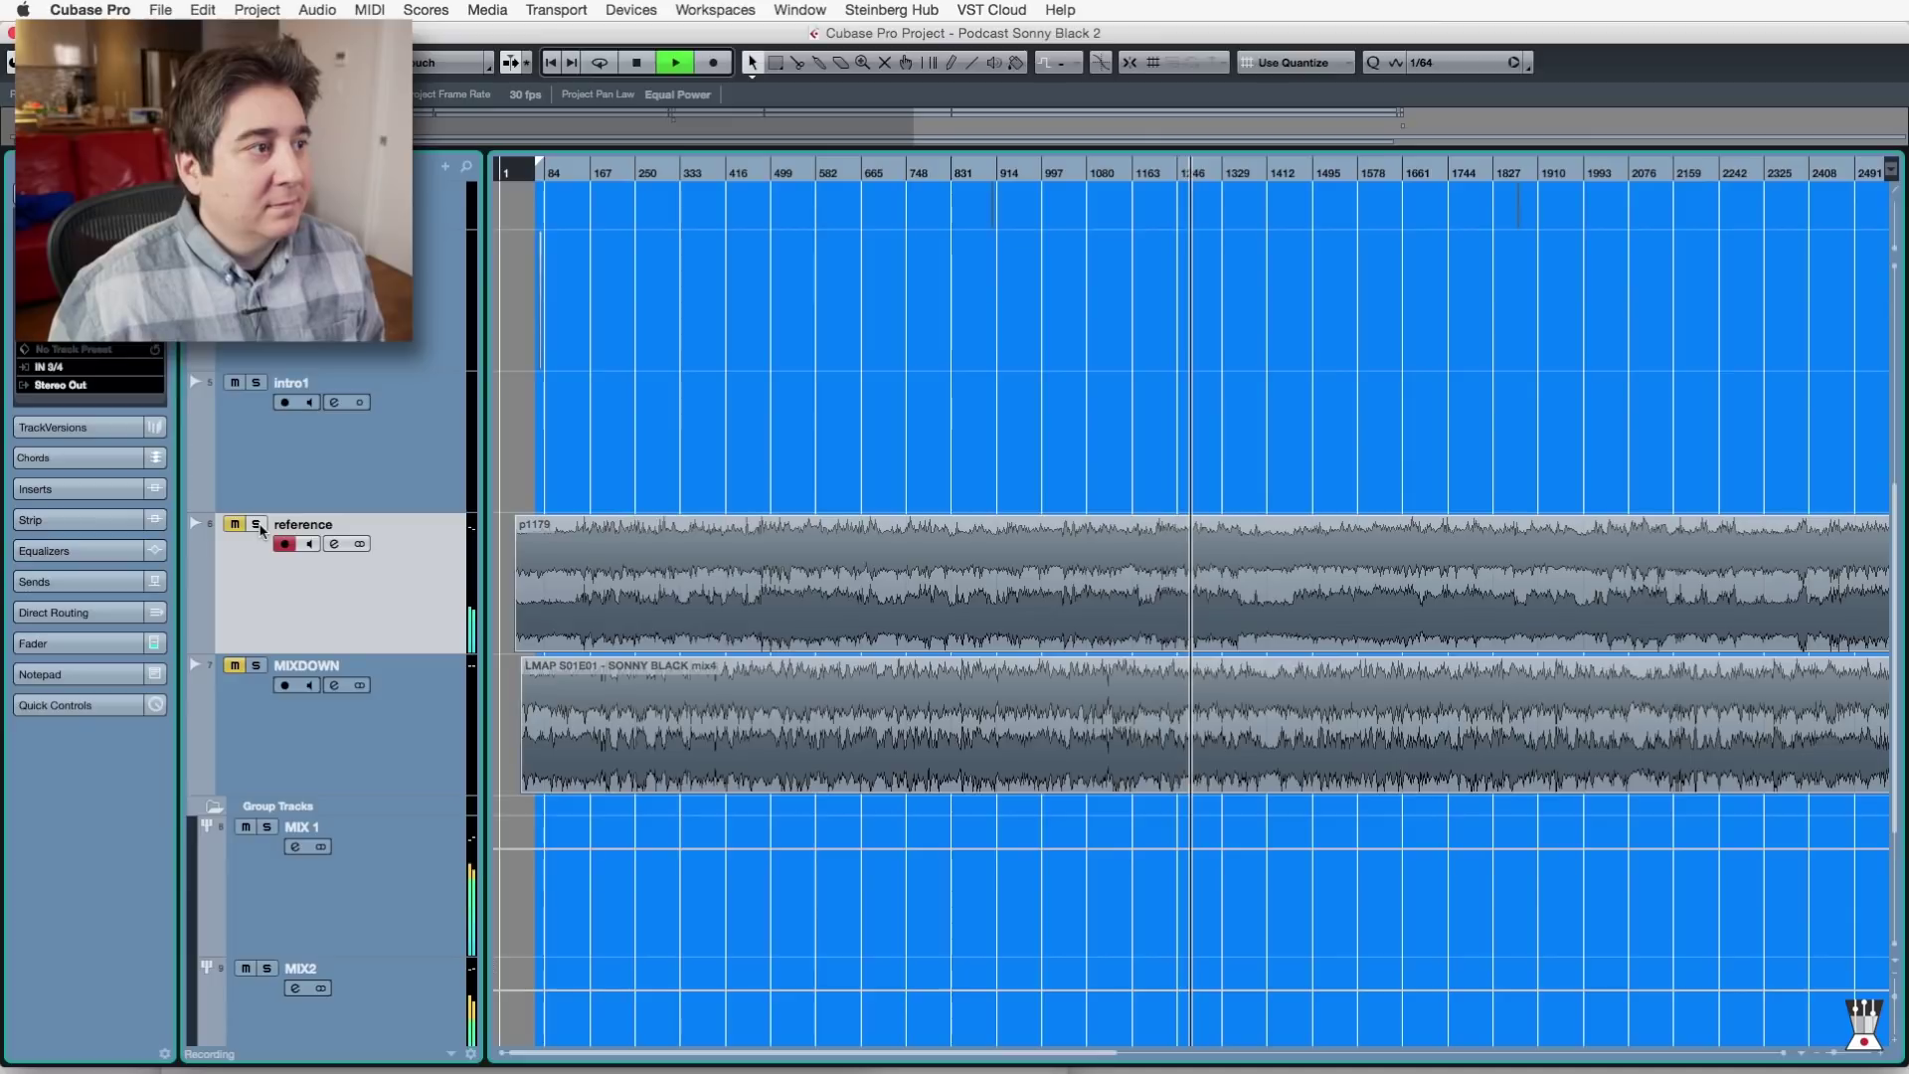
left_click(257, 525)
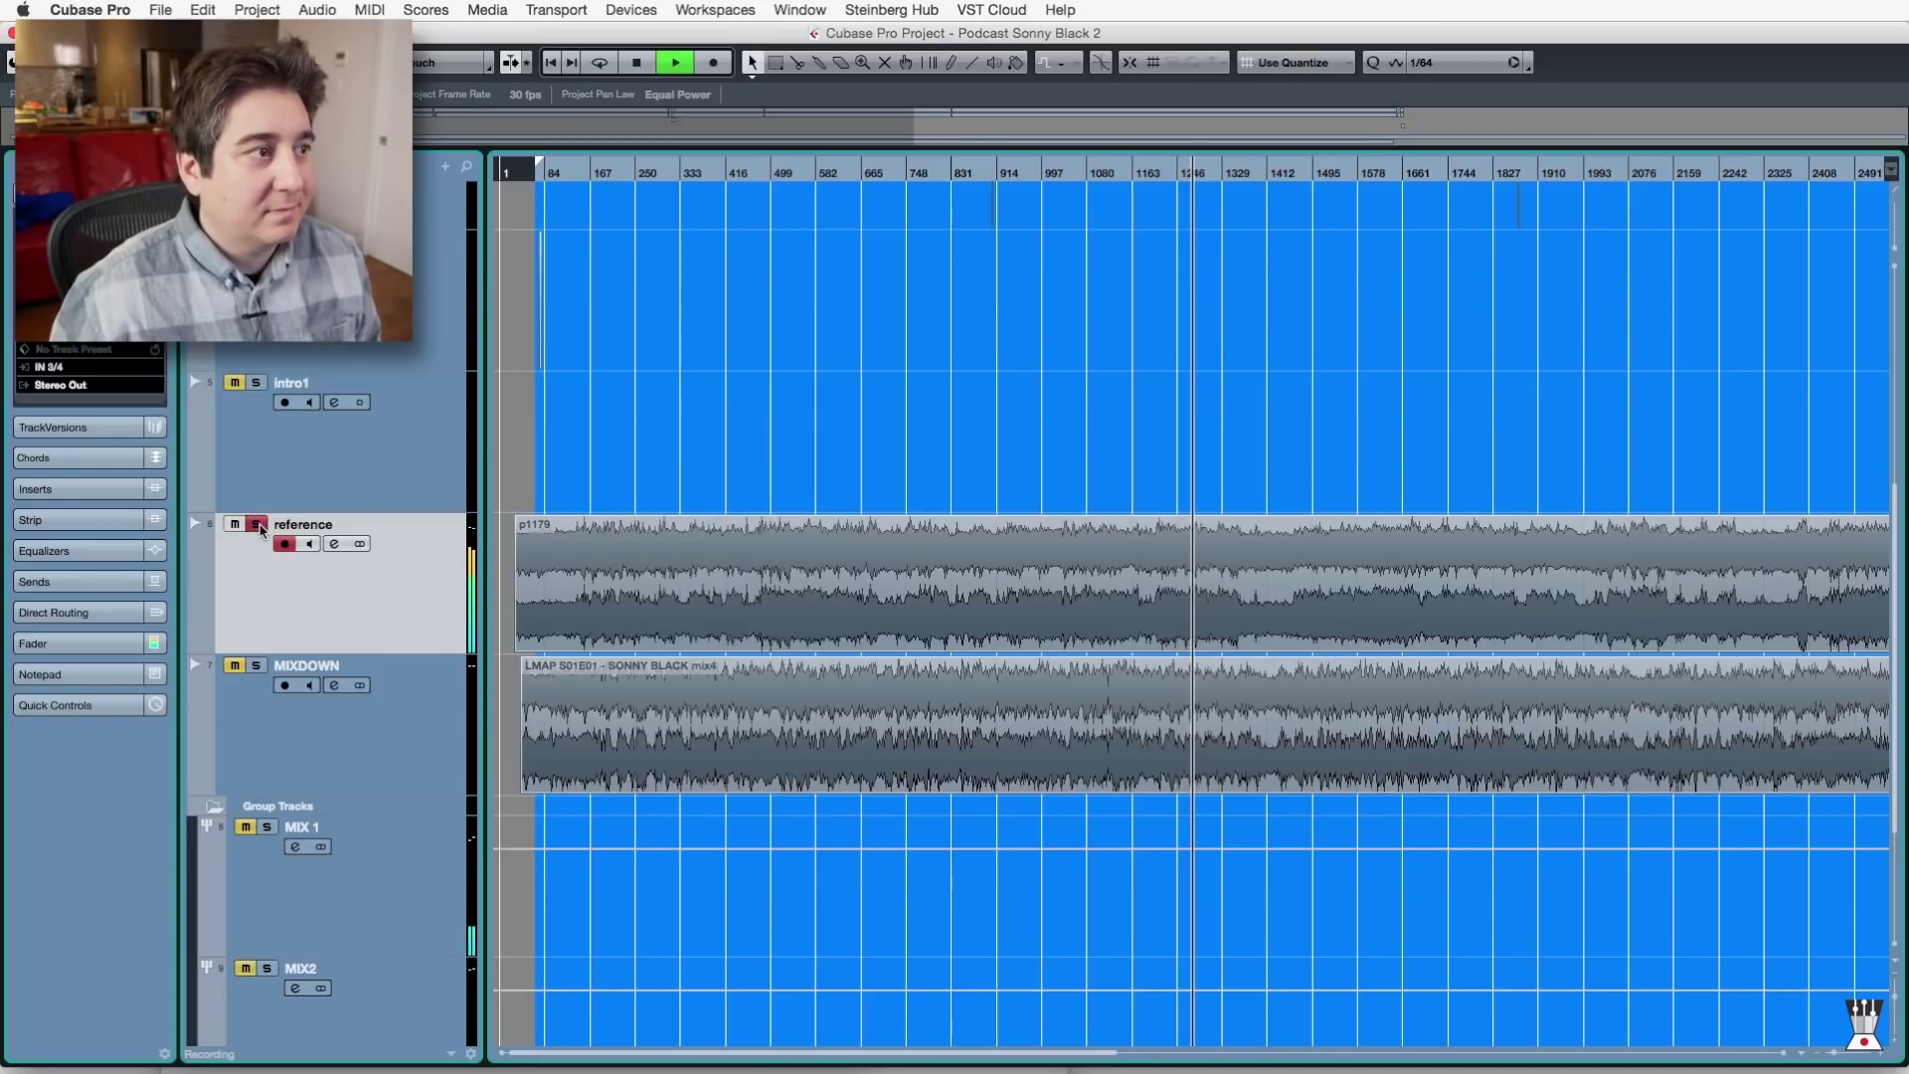
left_click(256, 525)
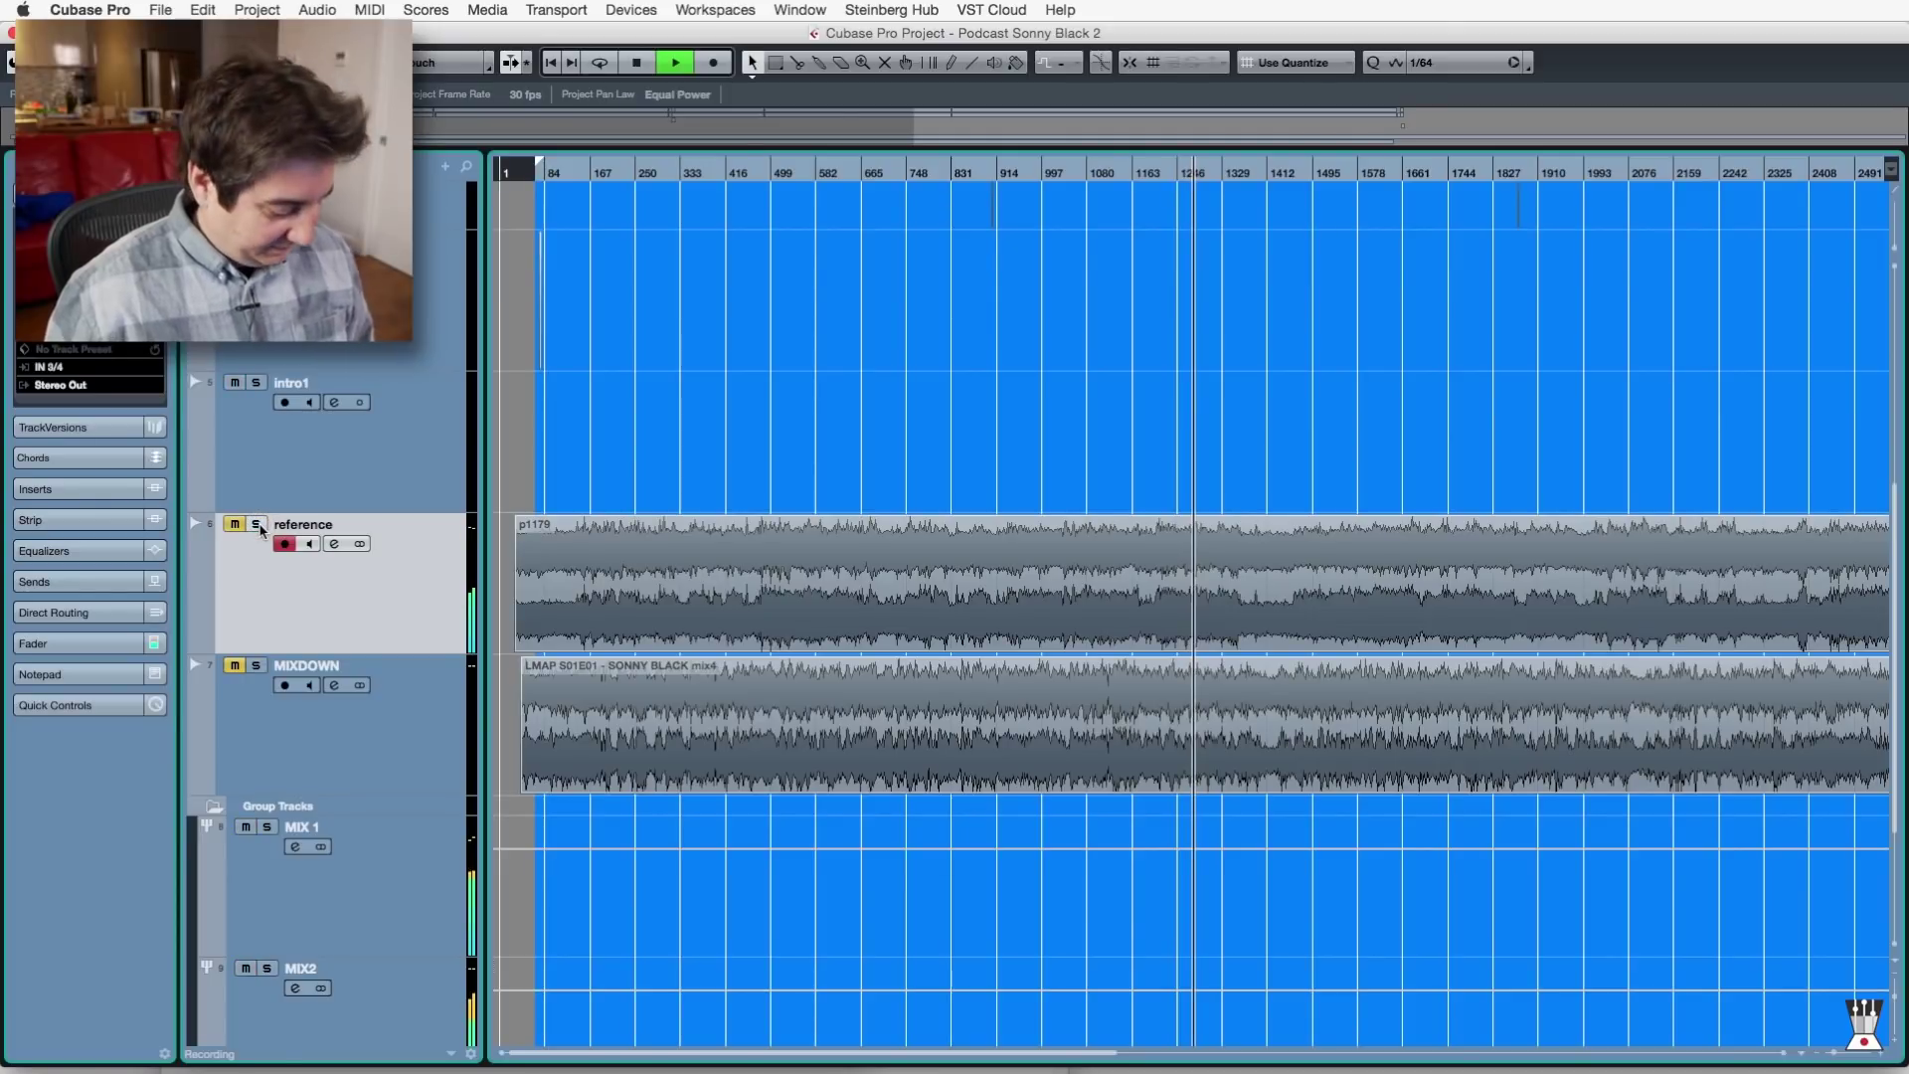
Solo the reference channel in the MixConsole during playback and stop playback.
key("F3")
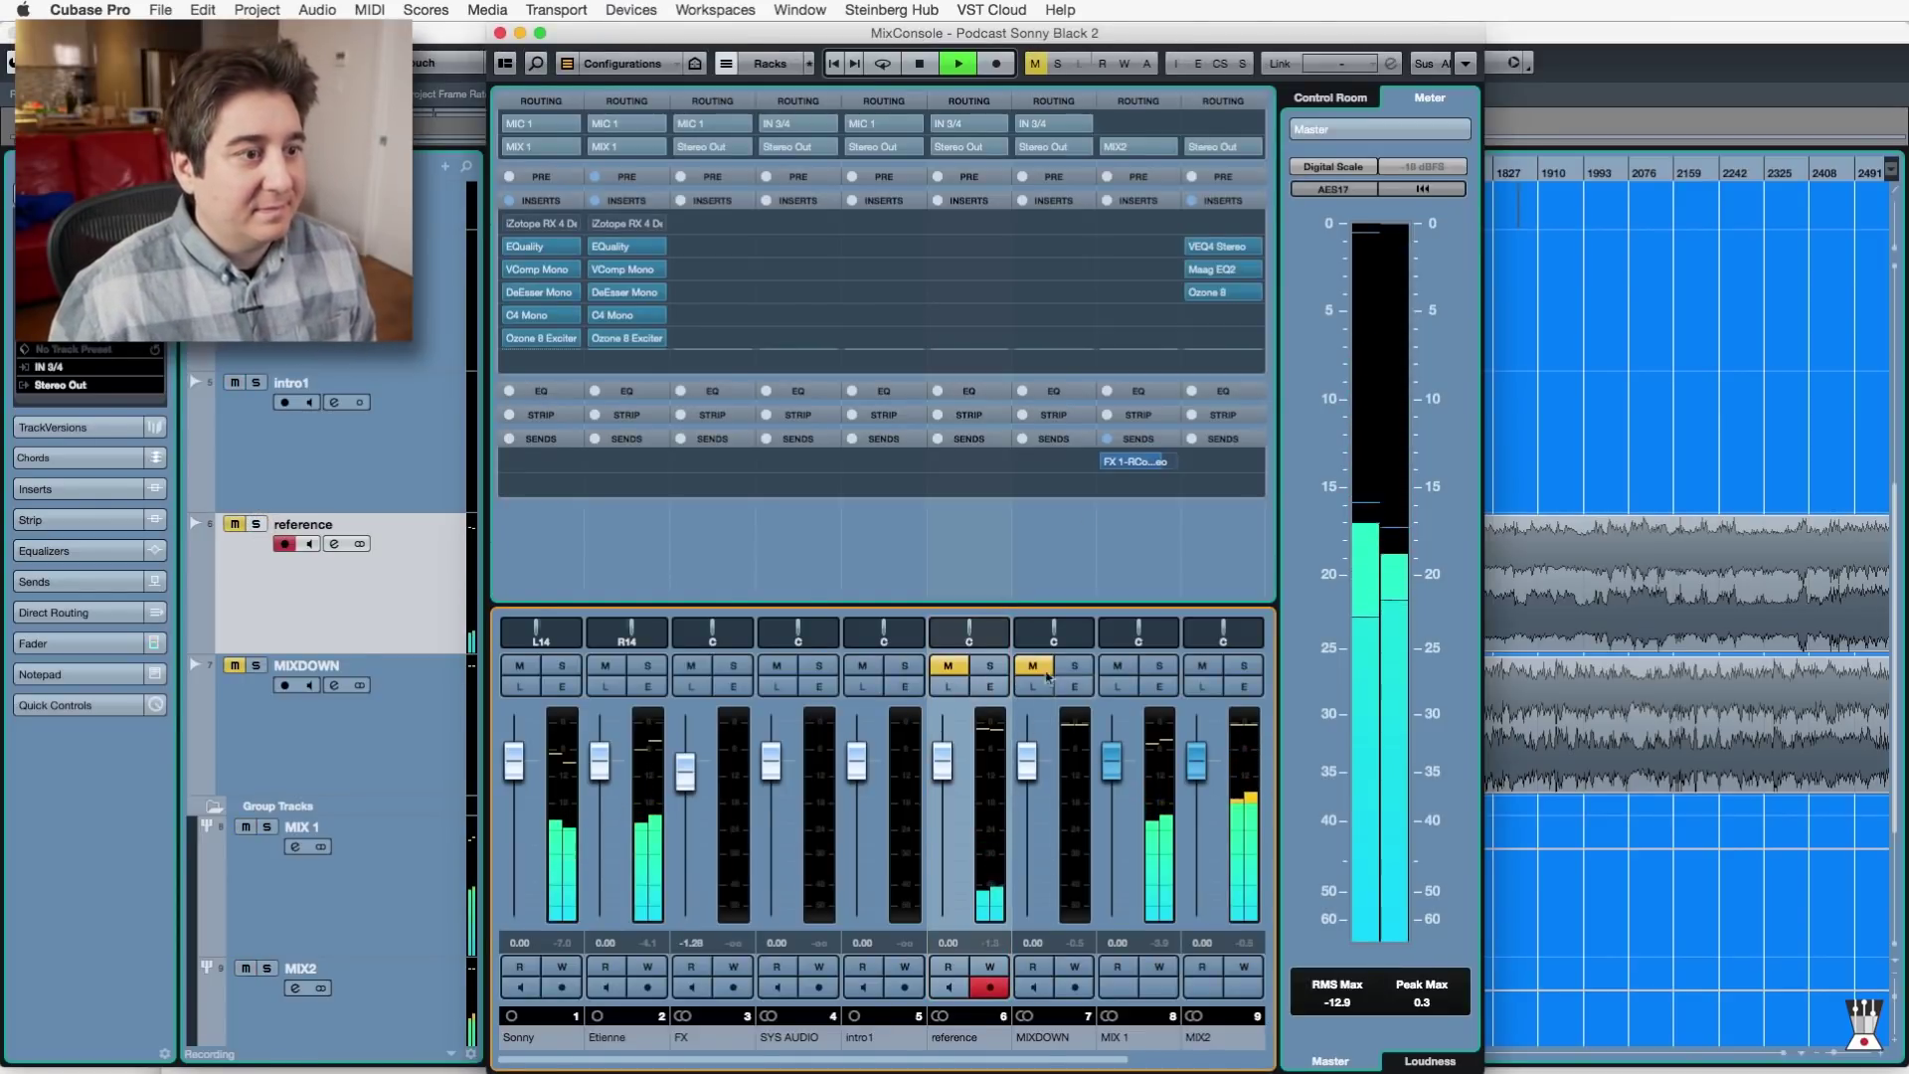
left_click(991, 666)
key("space")
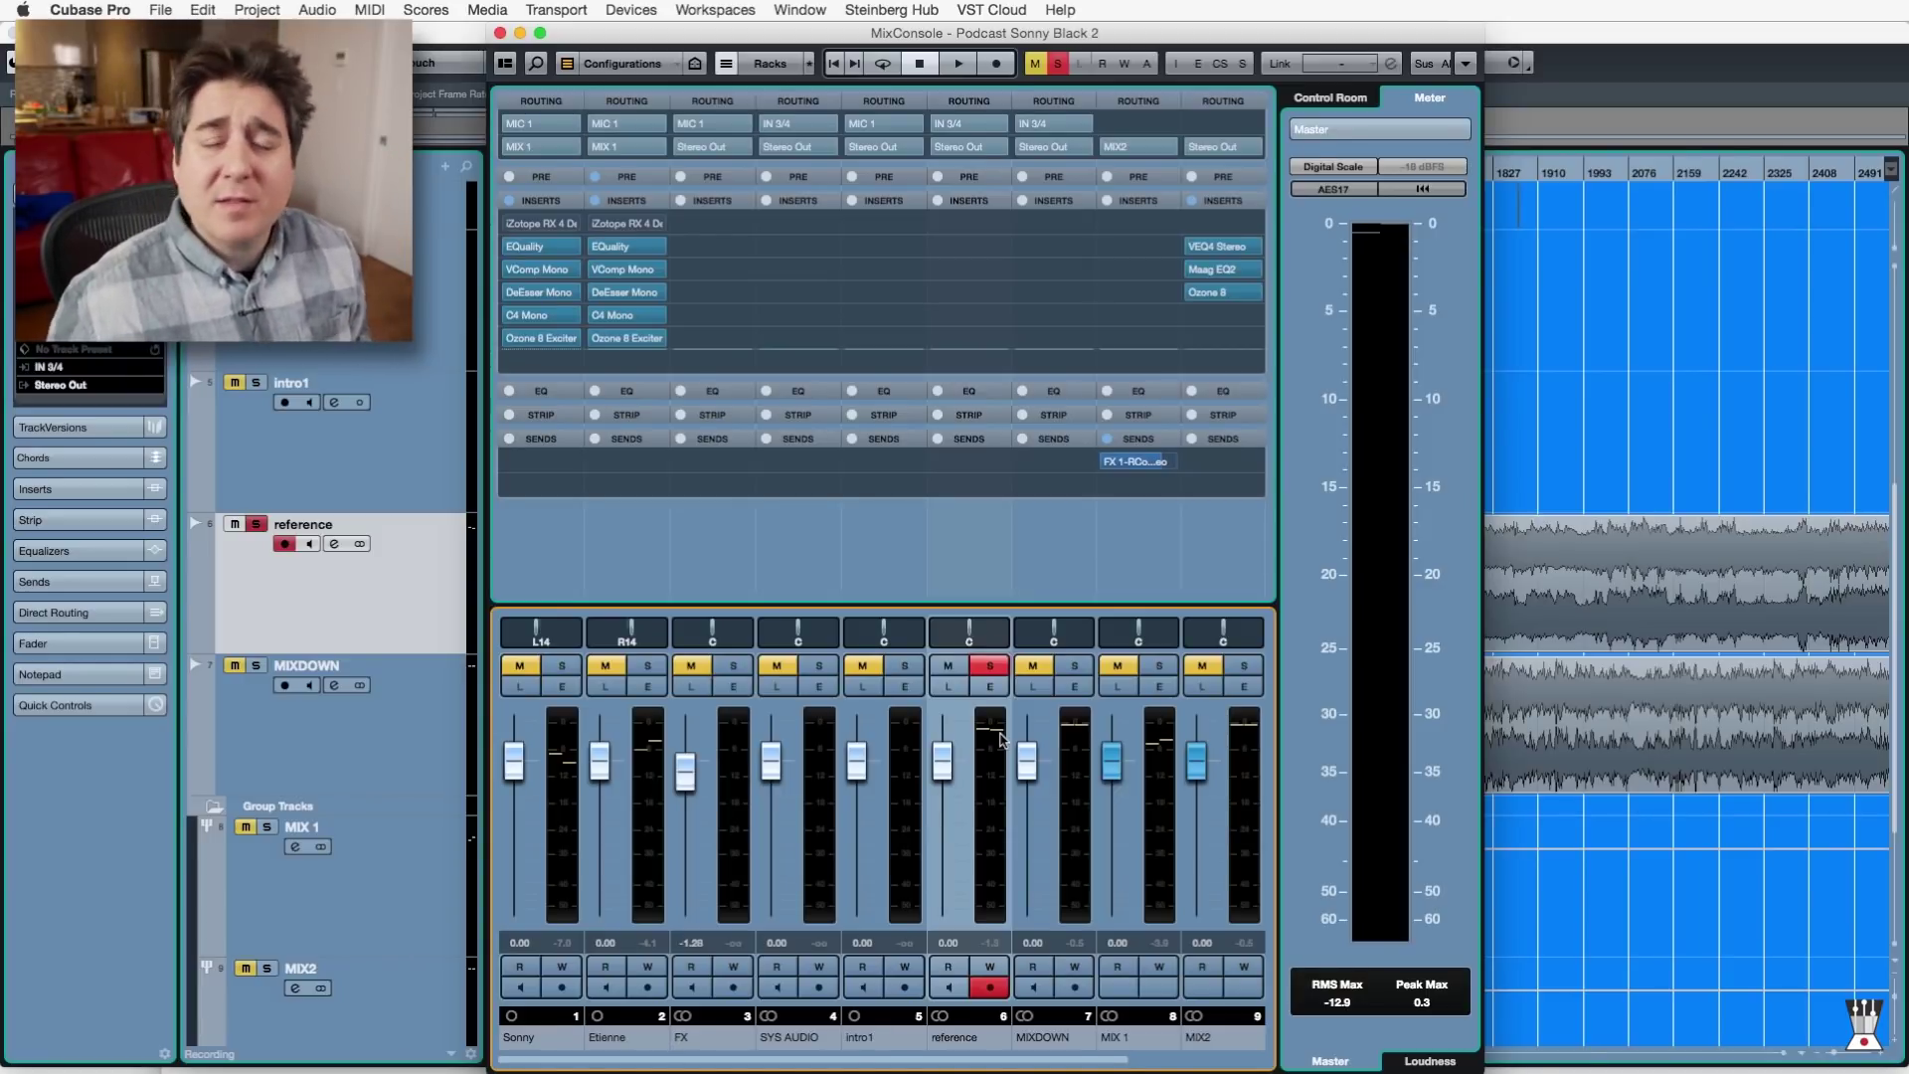
Look at the reference track's channel settings, close them and unsolo the reference channel in the MixConsole.
left_click(991, 684)
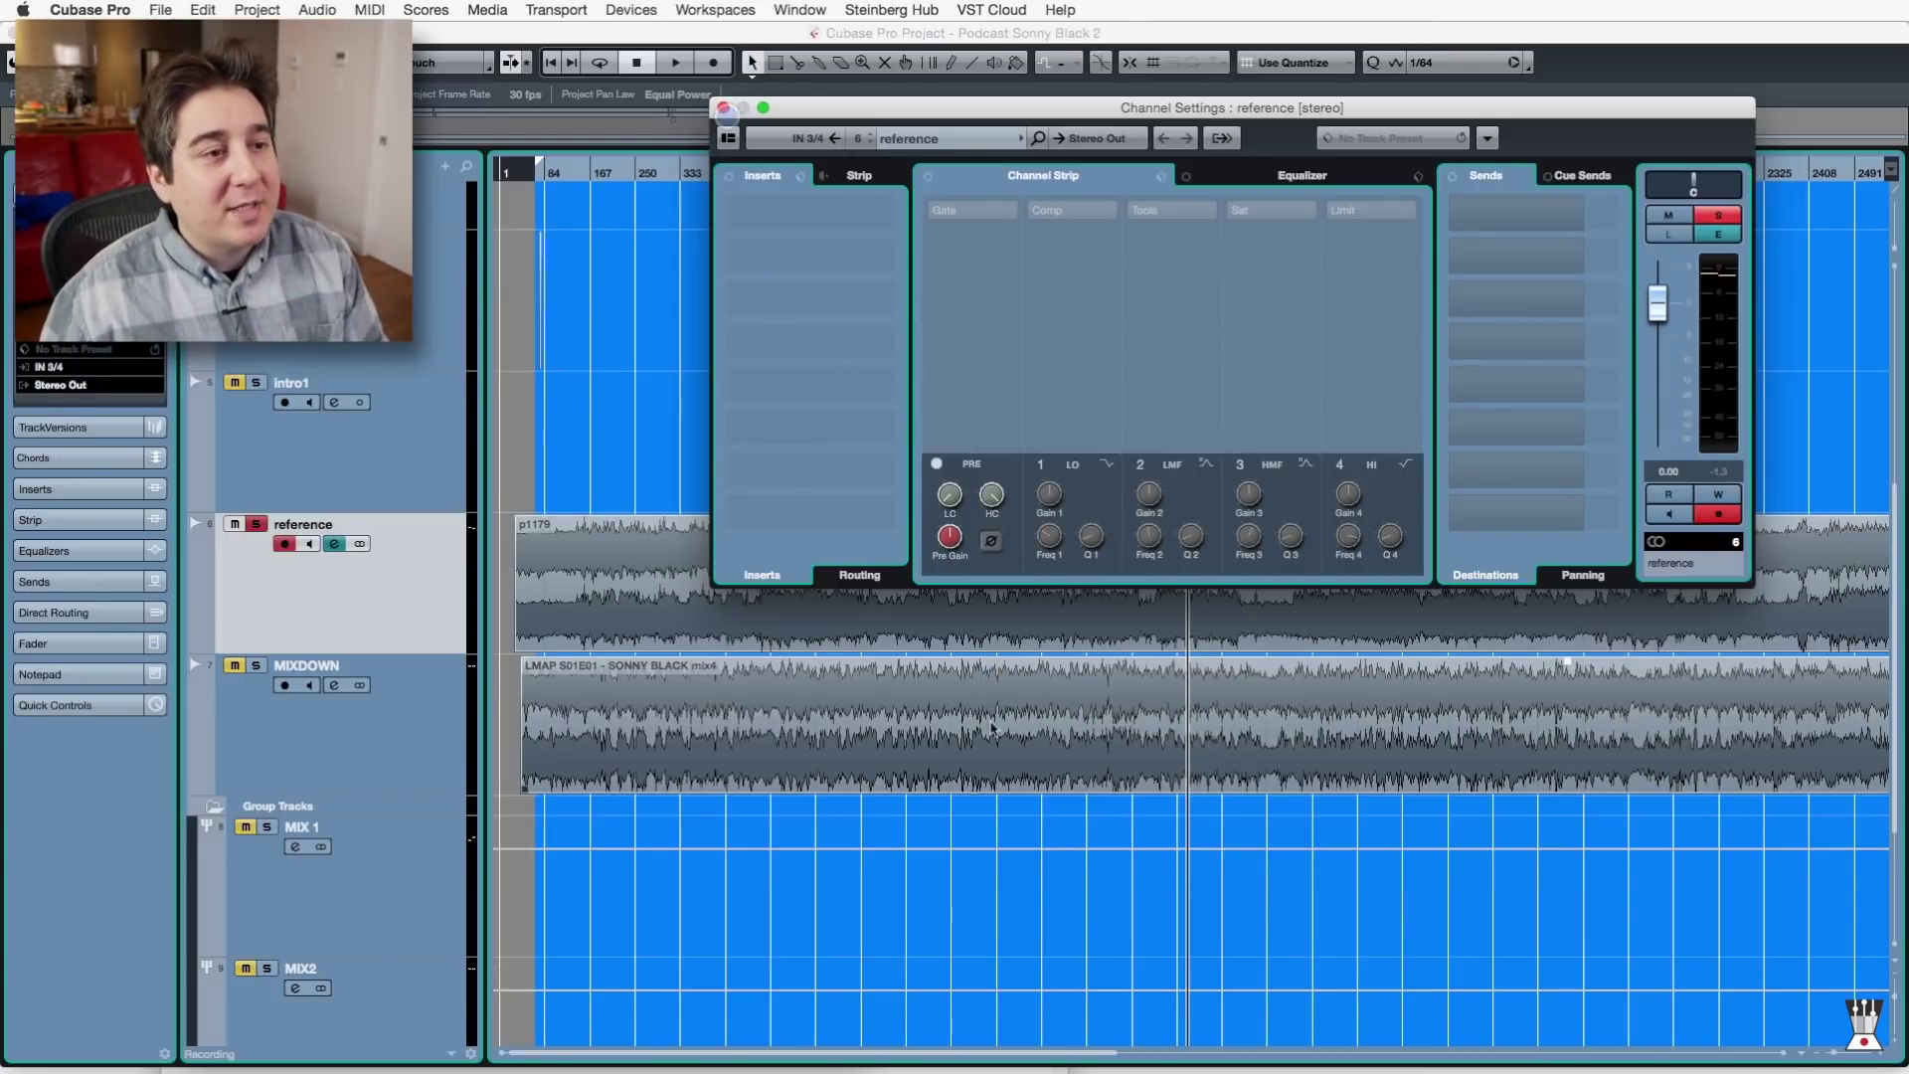
left_click(723, 108)
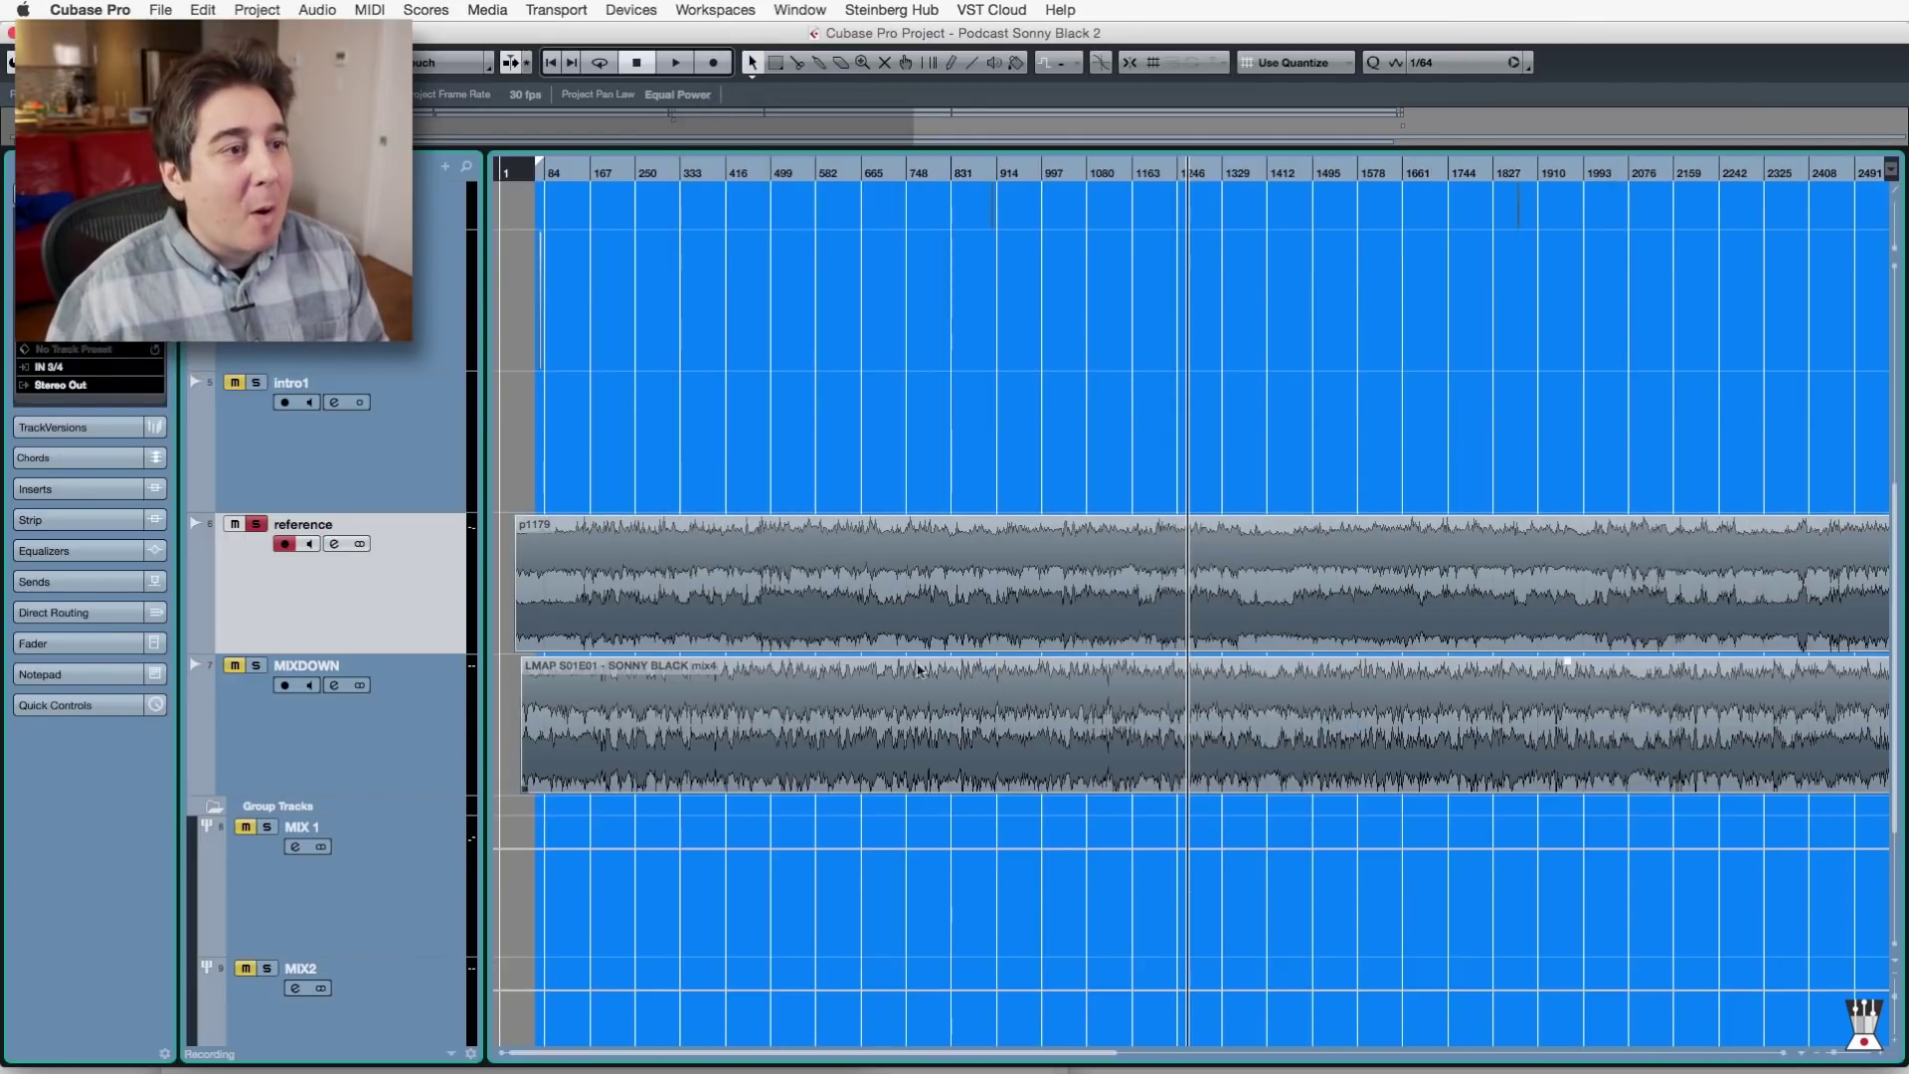
key("g")
key("g")
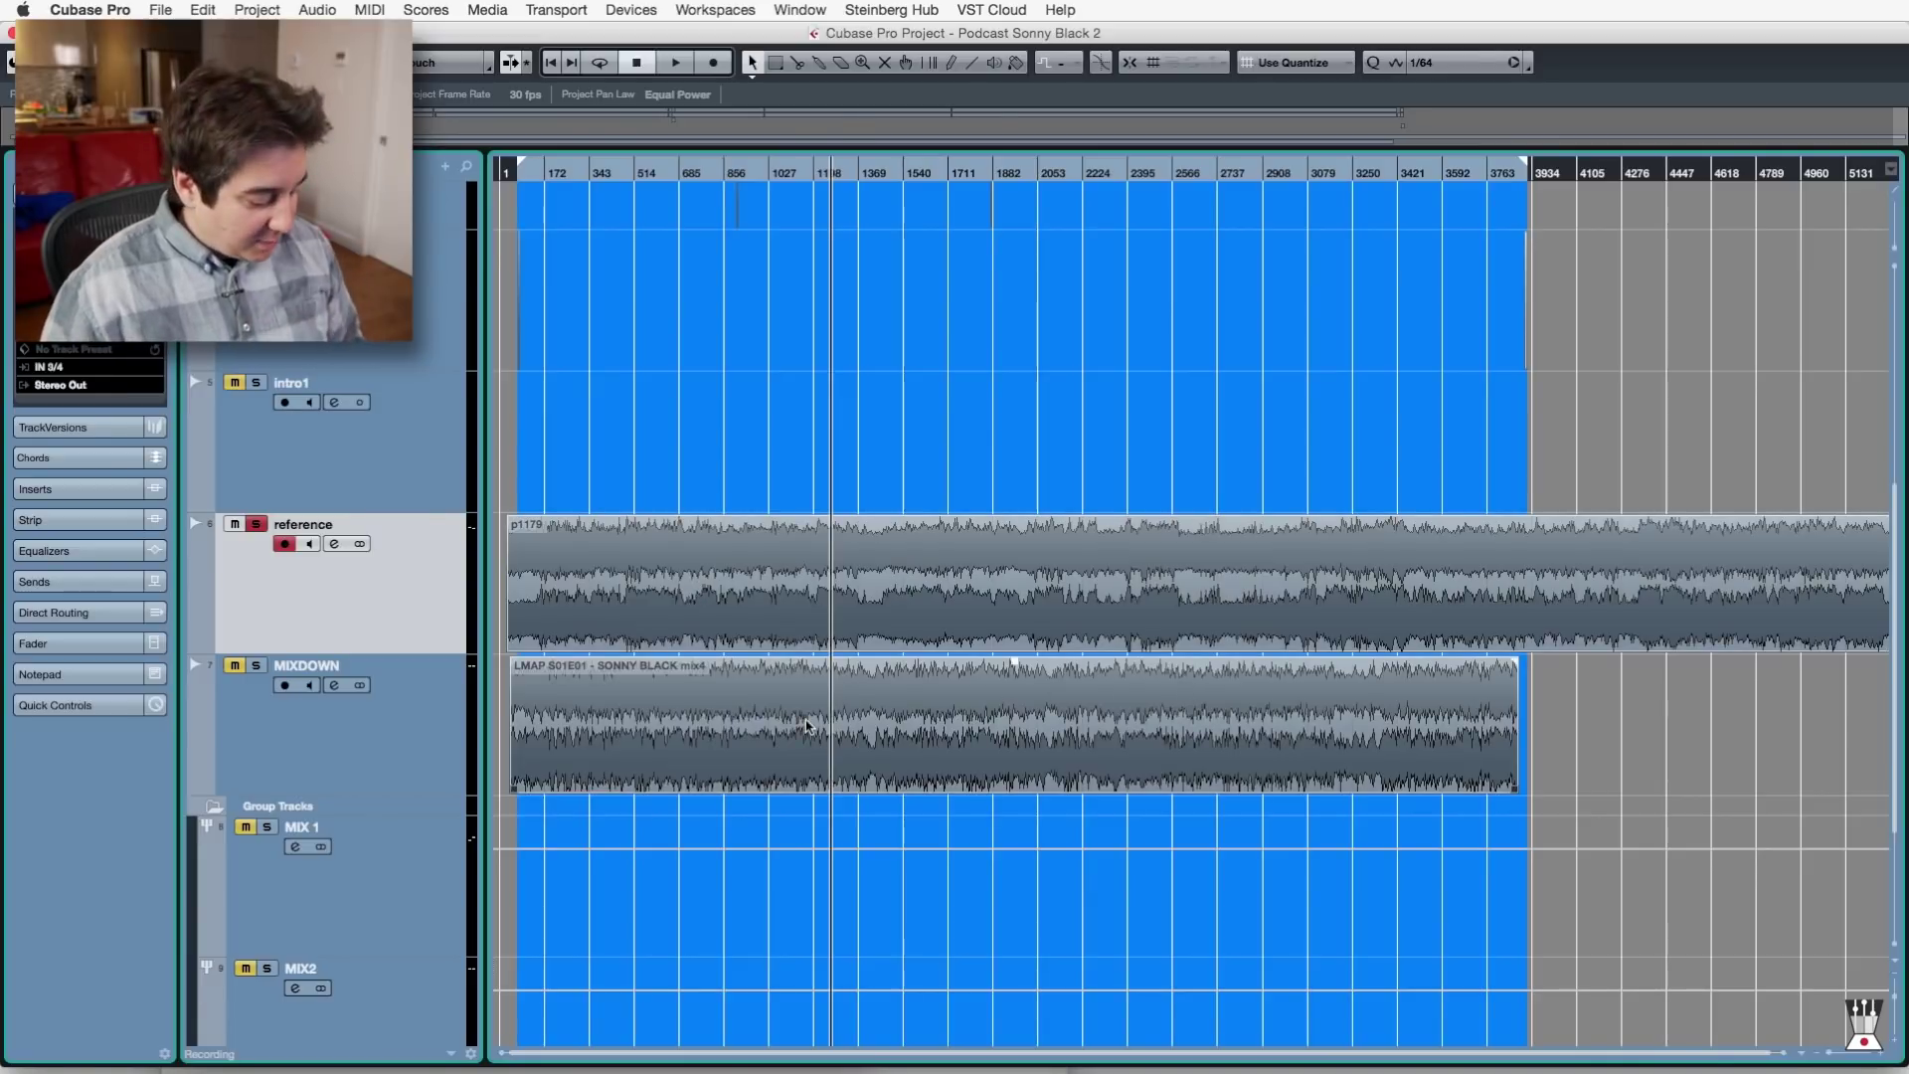
key("F3")
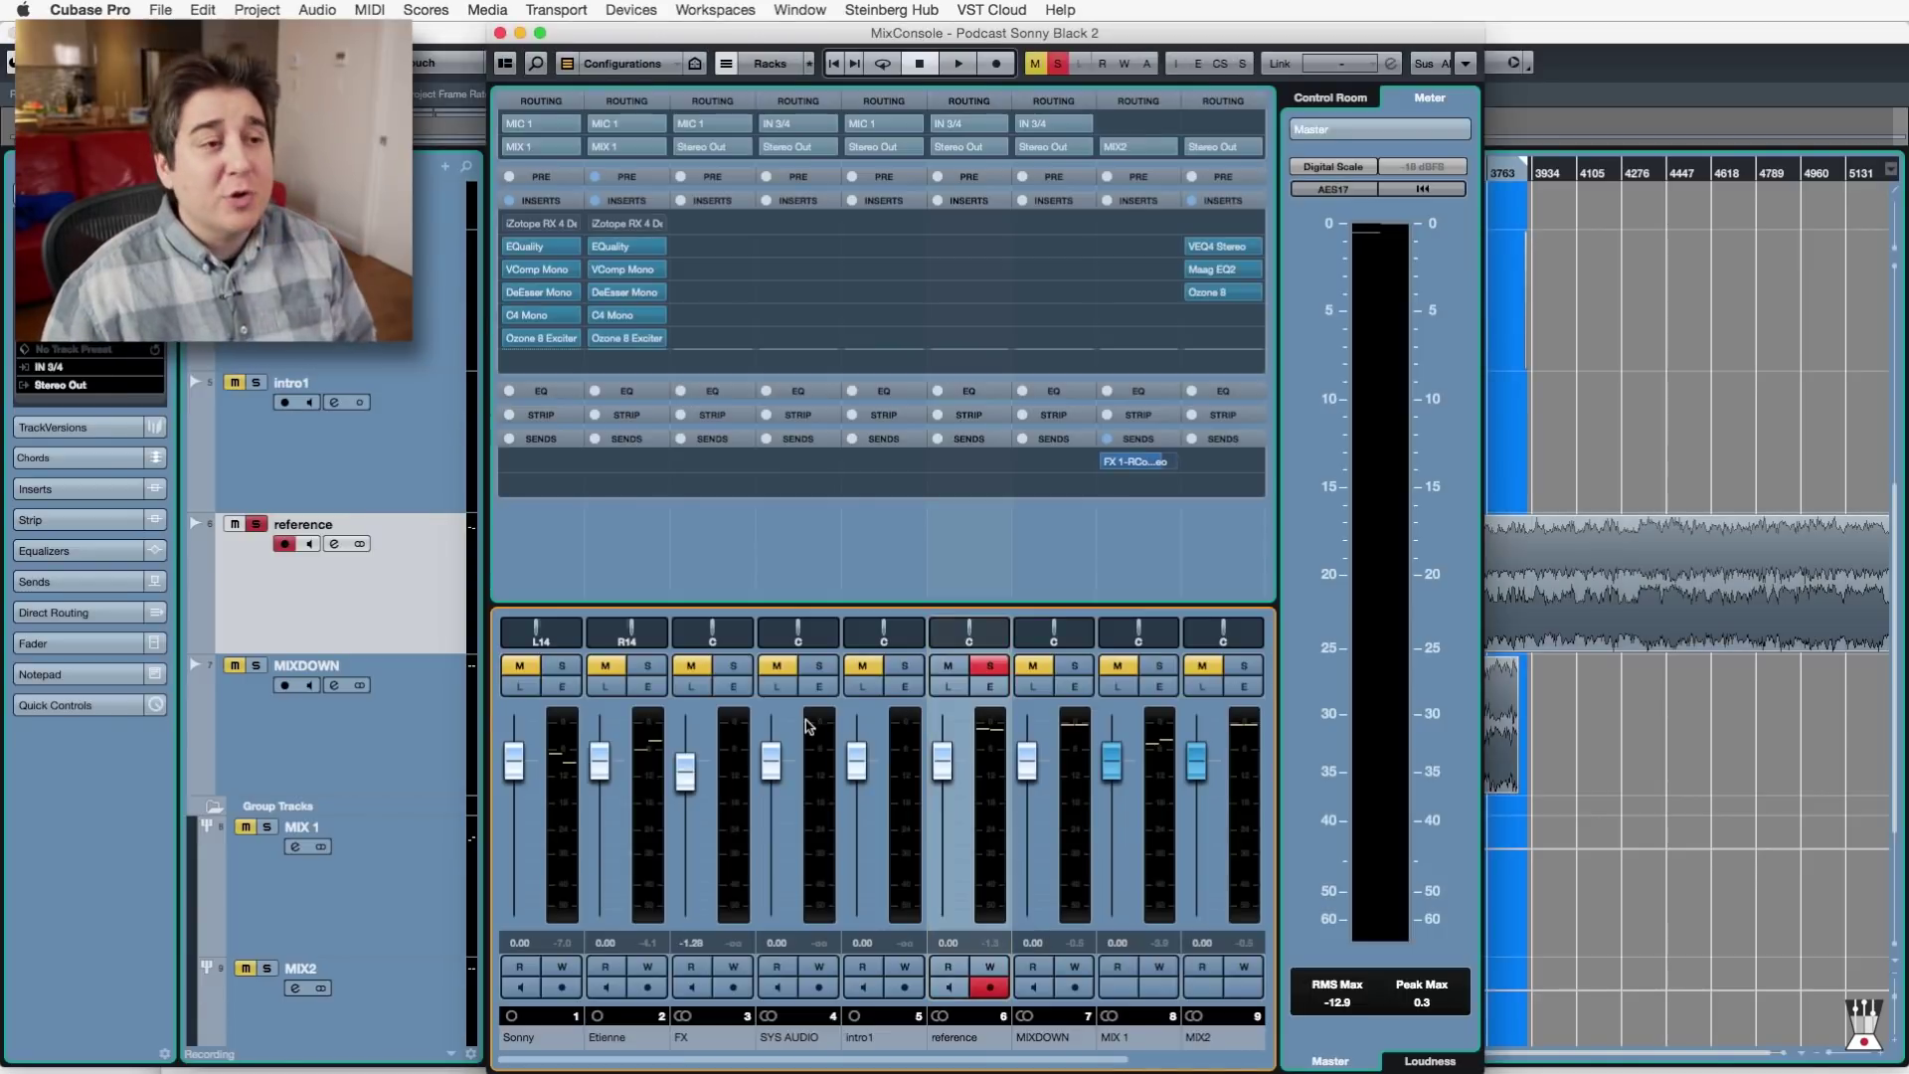
left_click(990, 668)
Look at the Ozone 8 insert on the MIX2 group channel and close its window.
left_click_drag(1034, 1062, 1208, 1061)
left_click(1248, 1019)
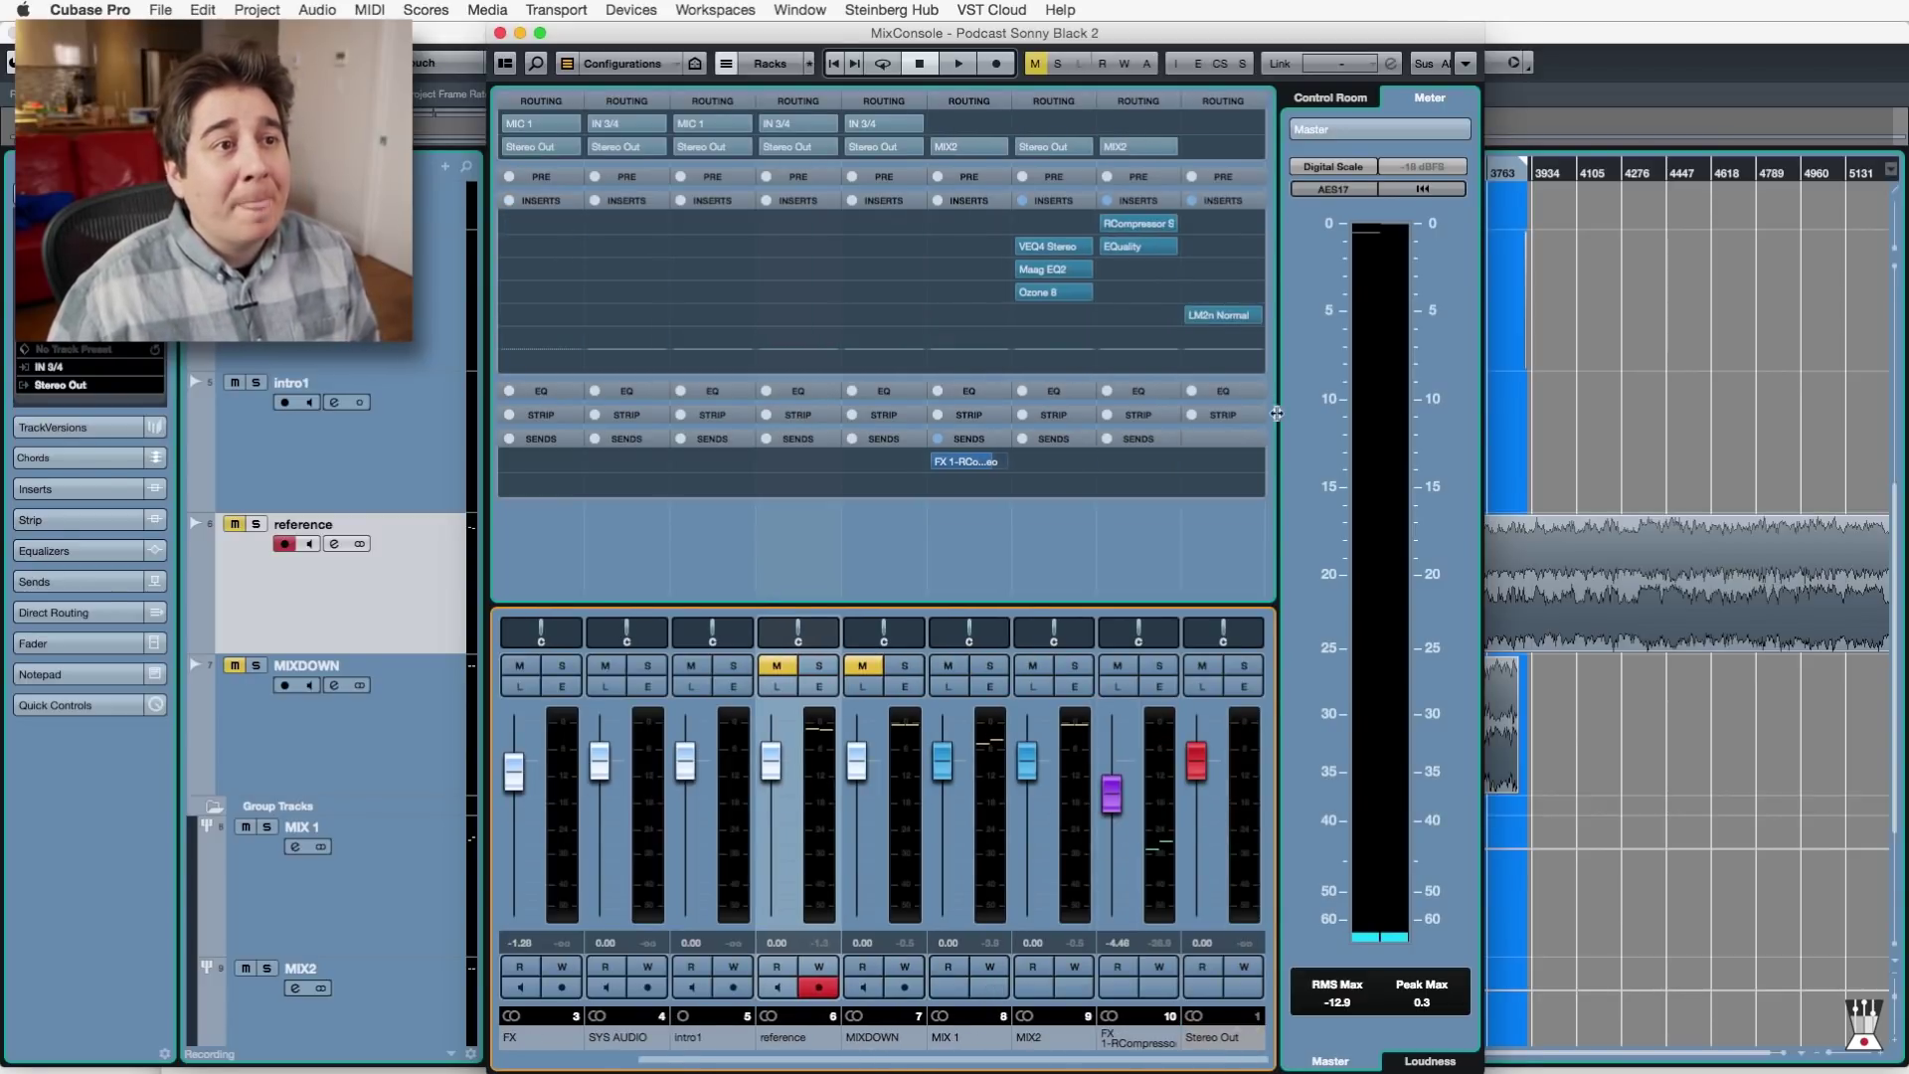
left_click(1052, 290)
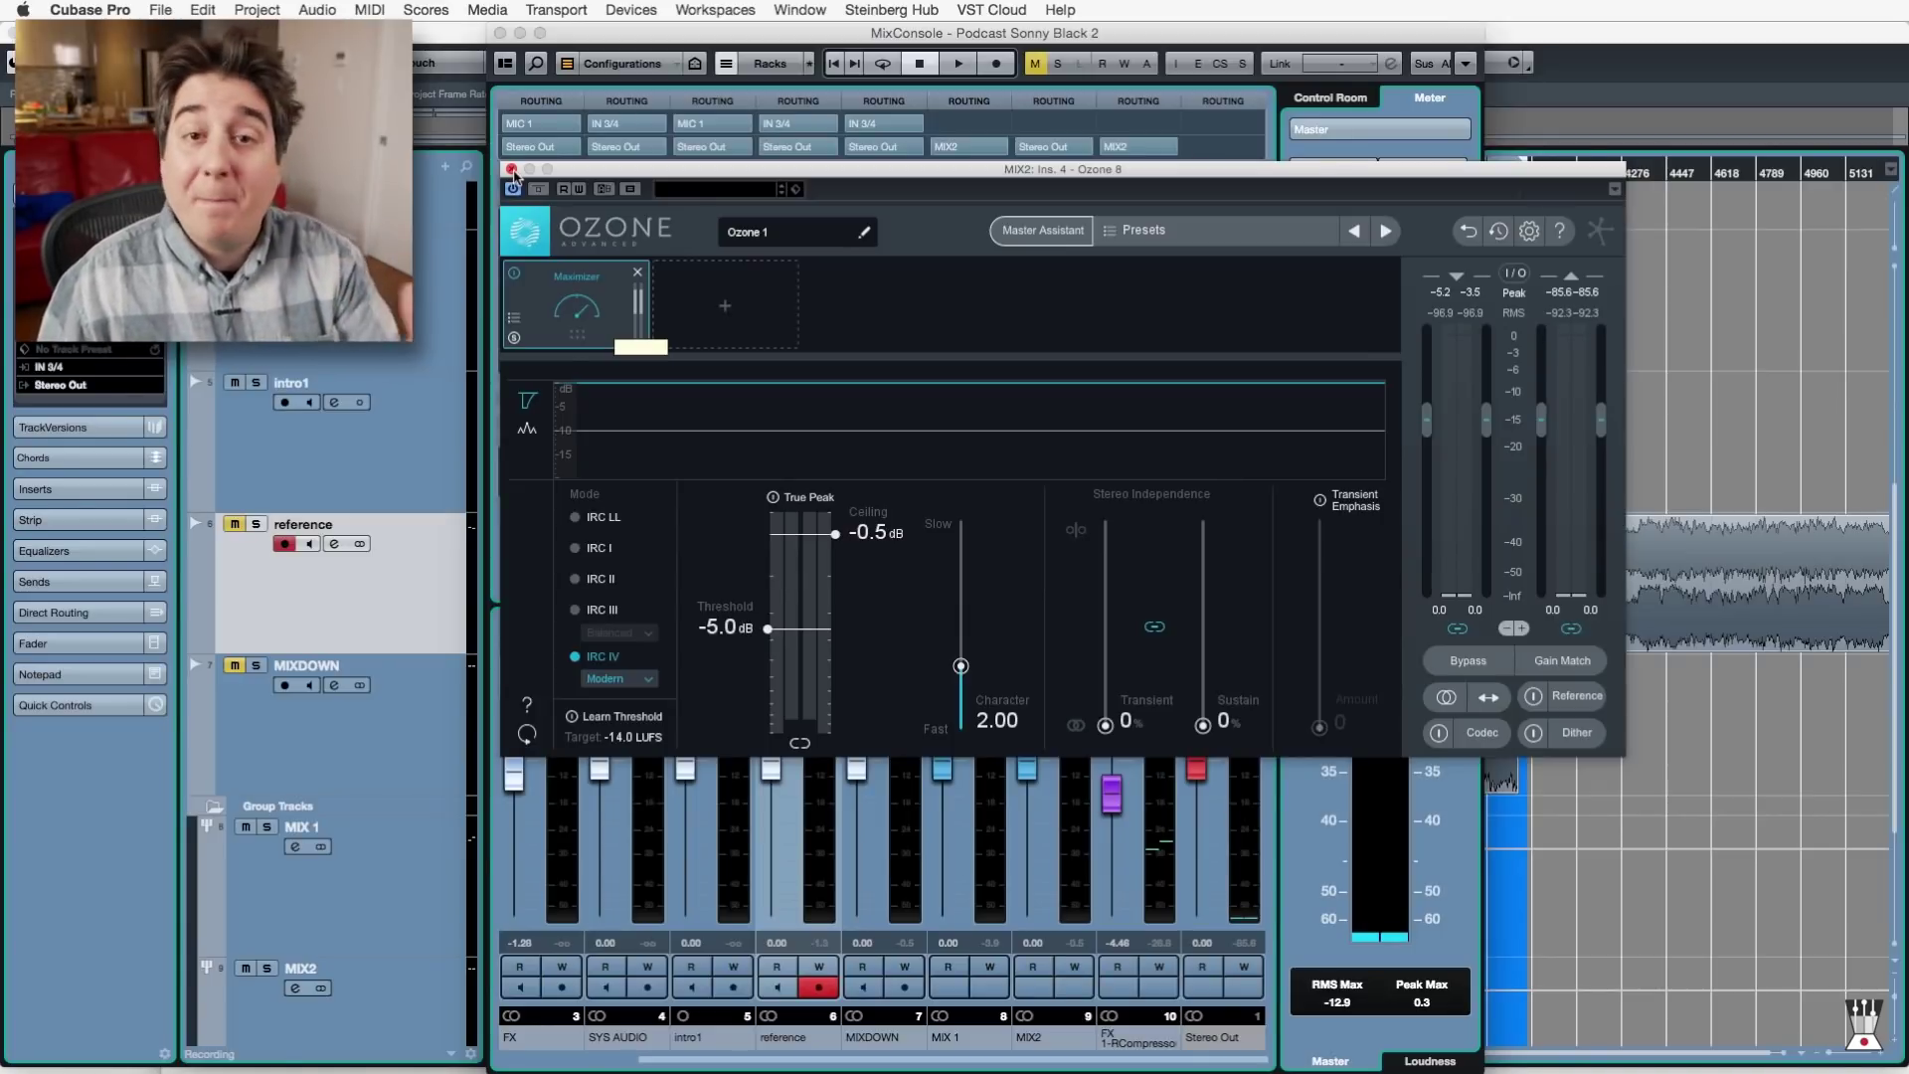
left_click(513, 172)
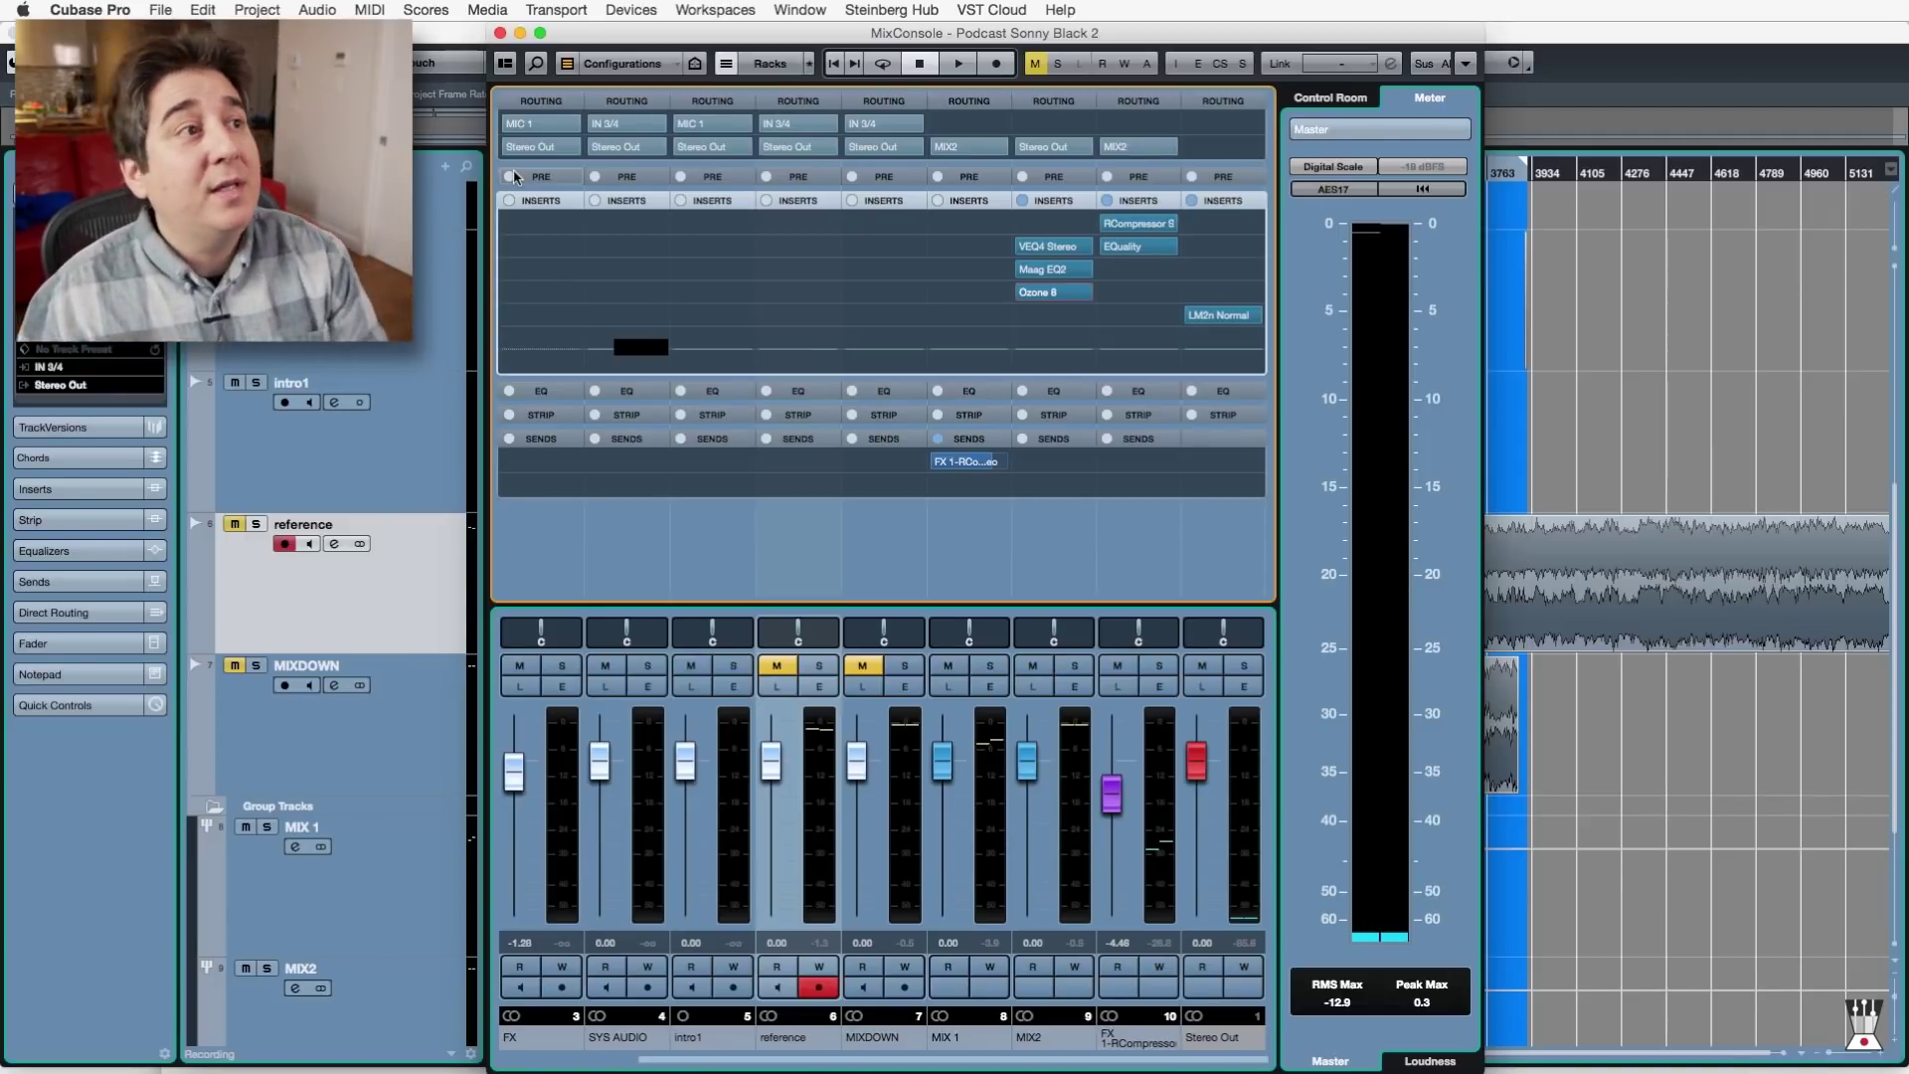
key("F3")
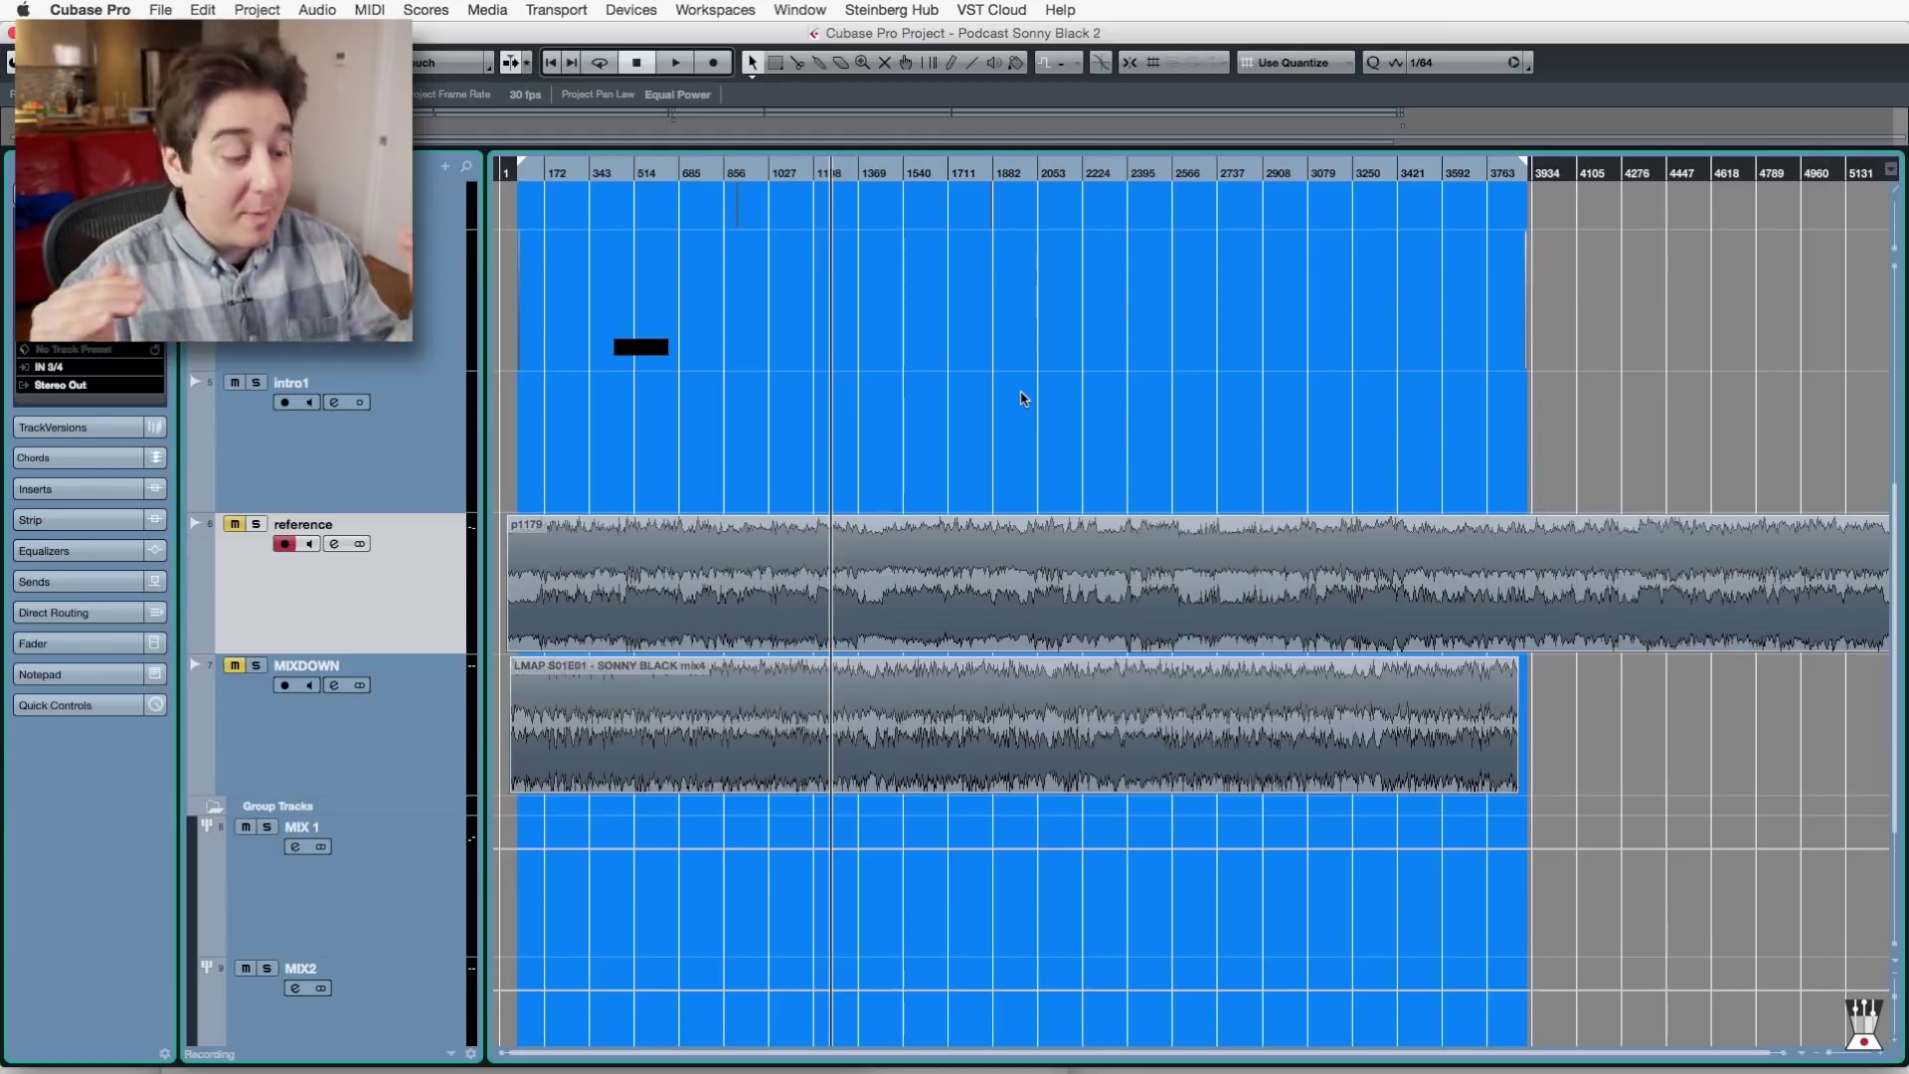
key("F3")
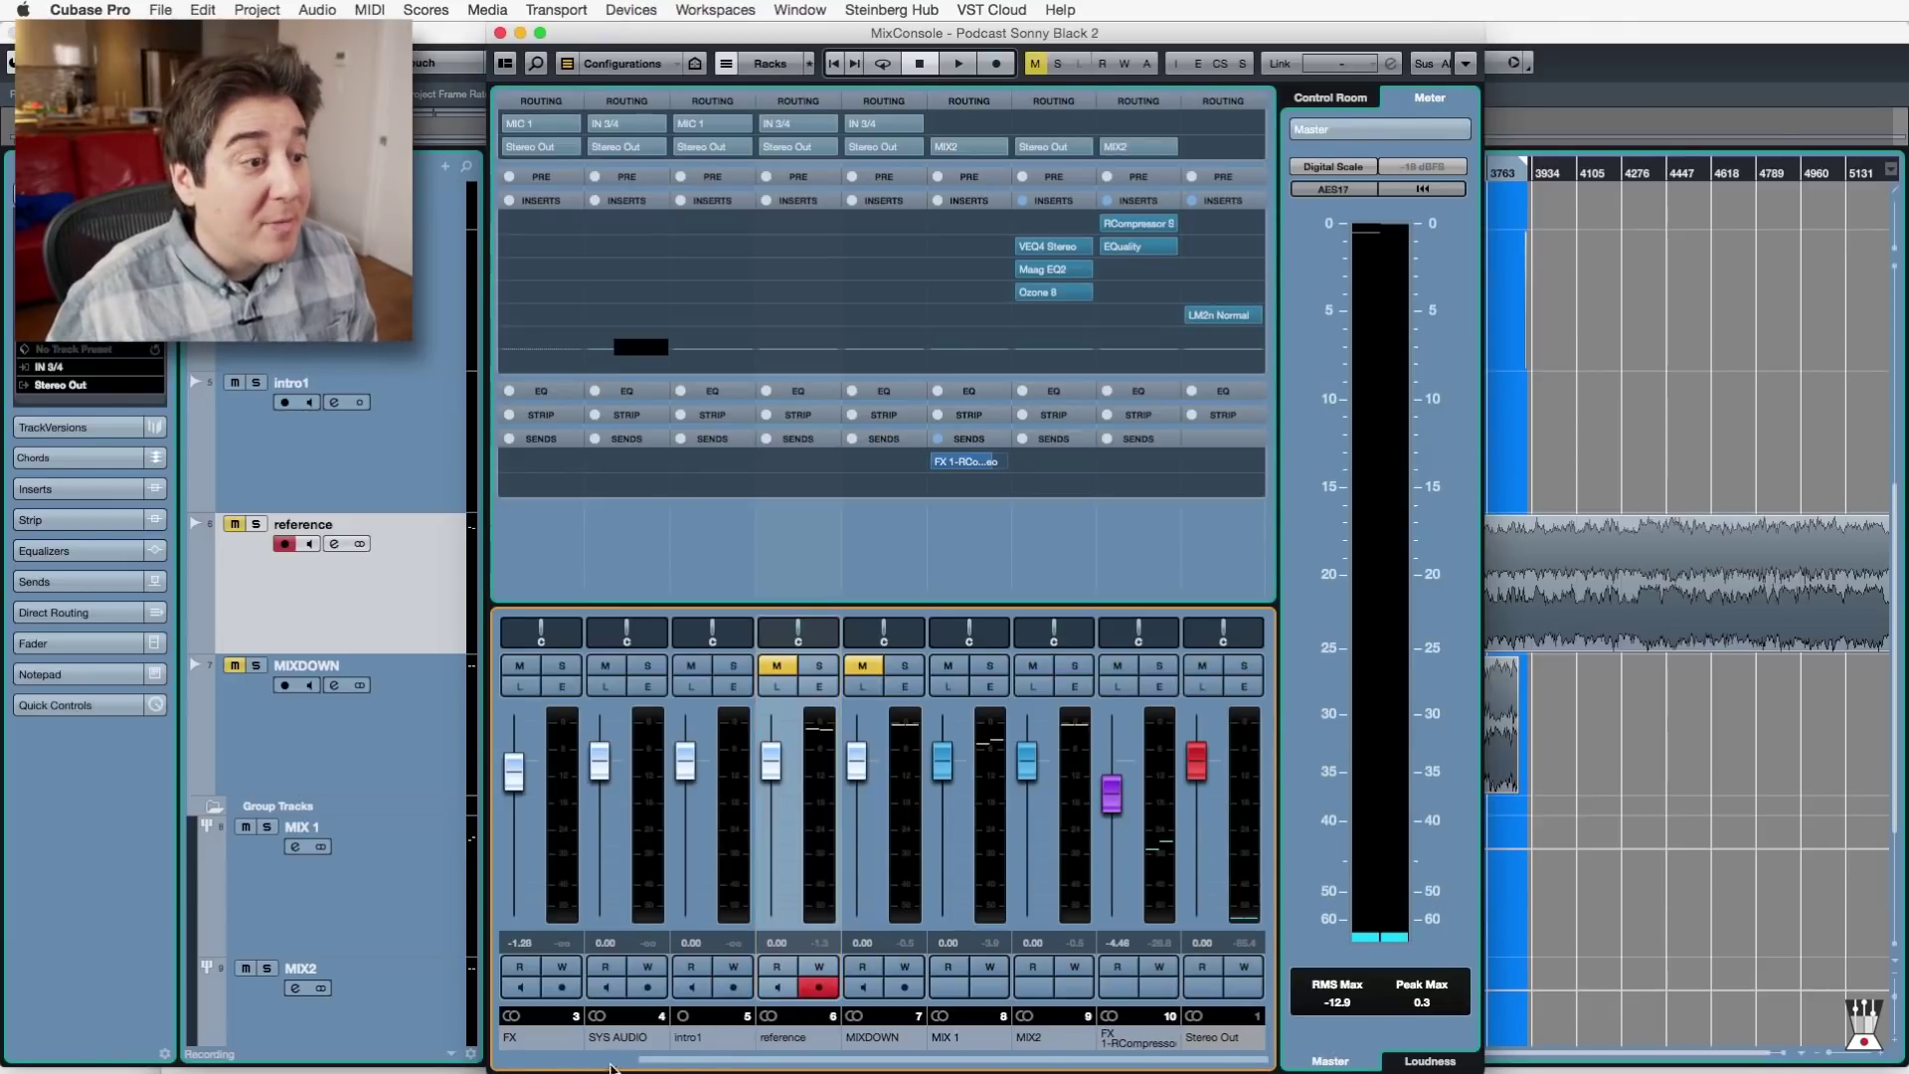
left_click_drag(672, 1062, 472, 1064)
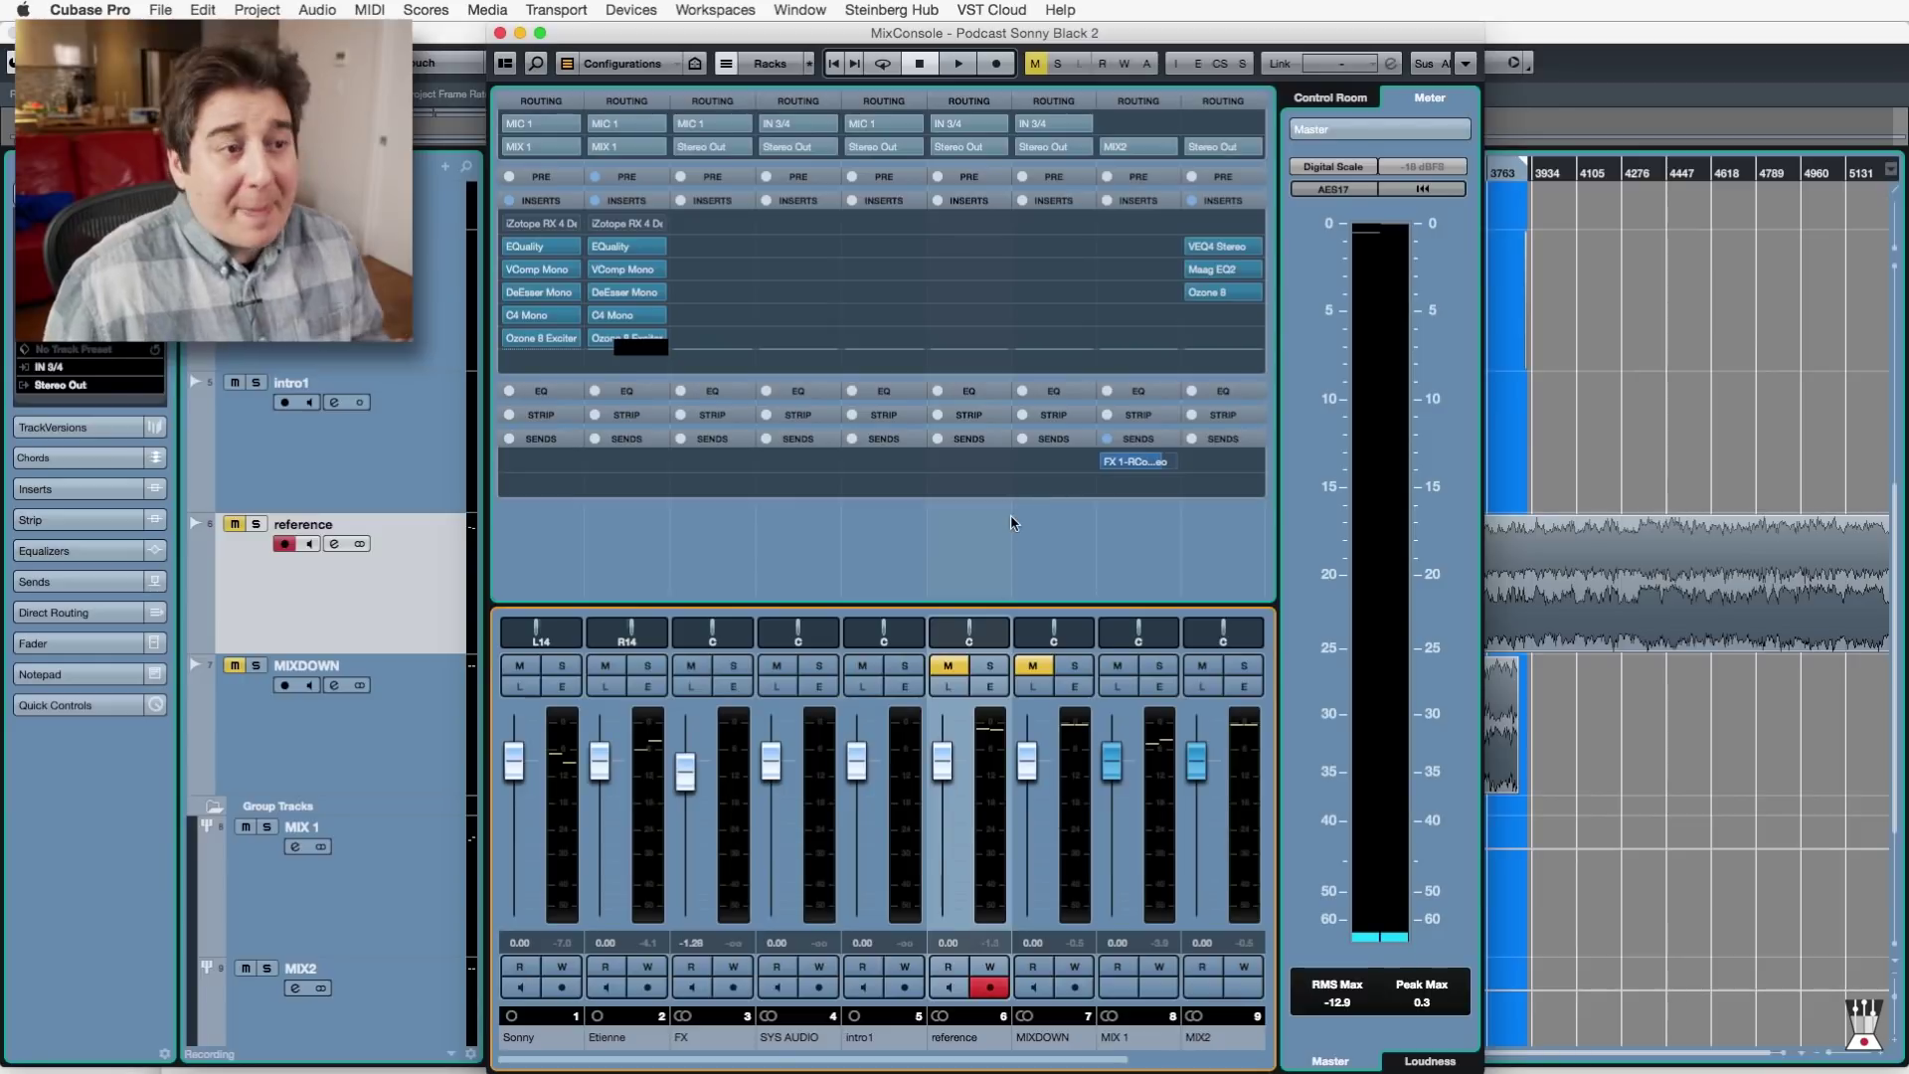
key("F3")
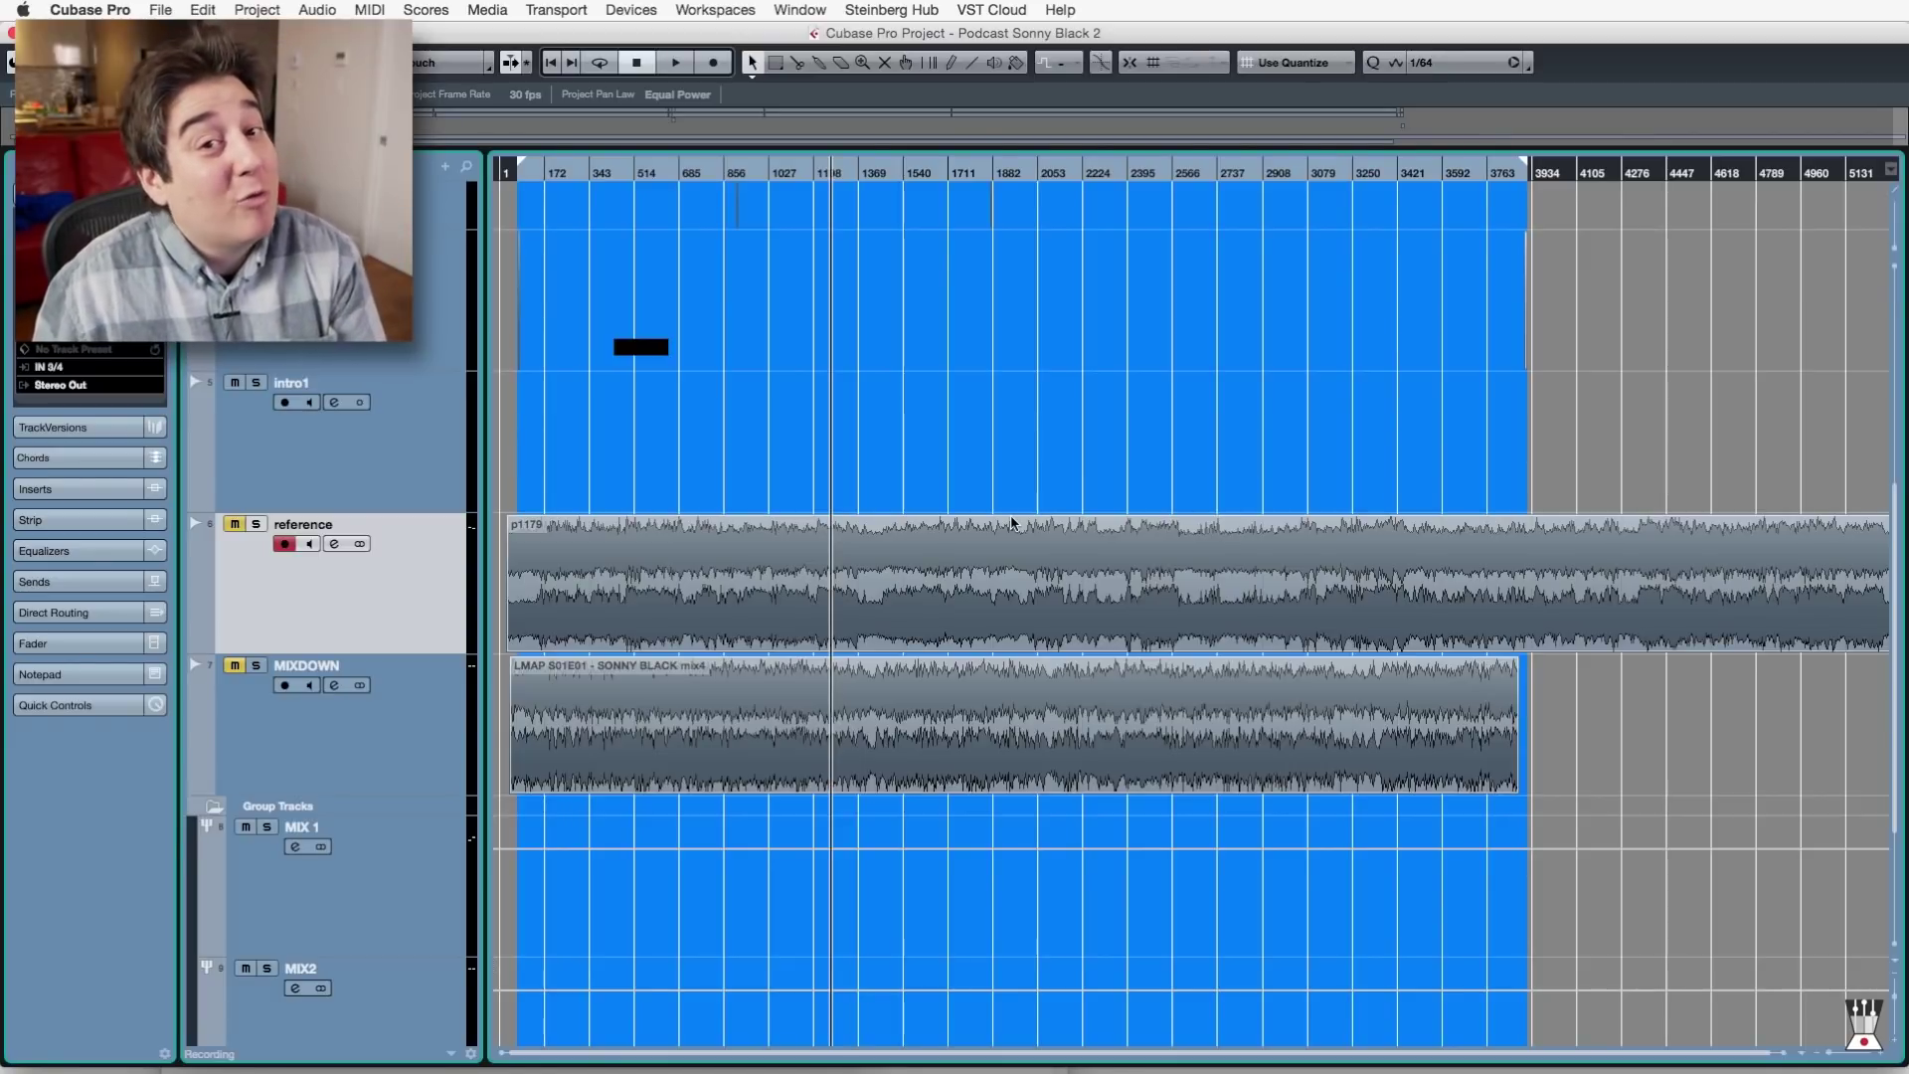
key("F3")
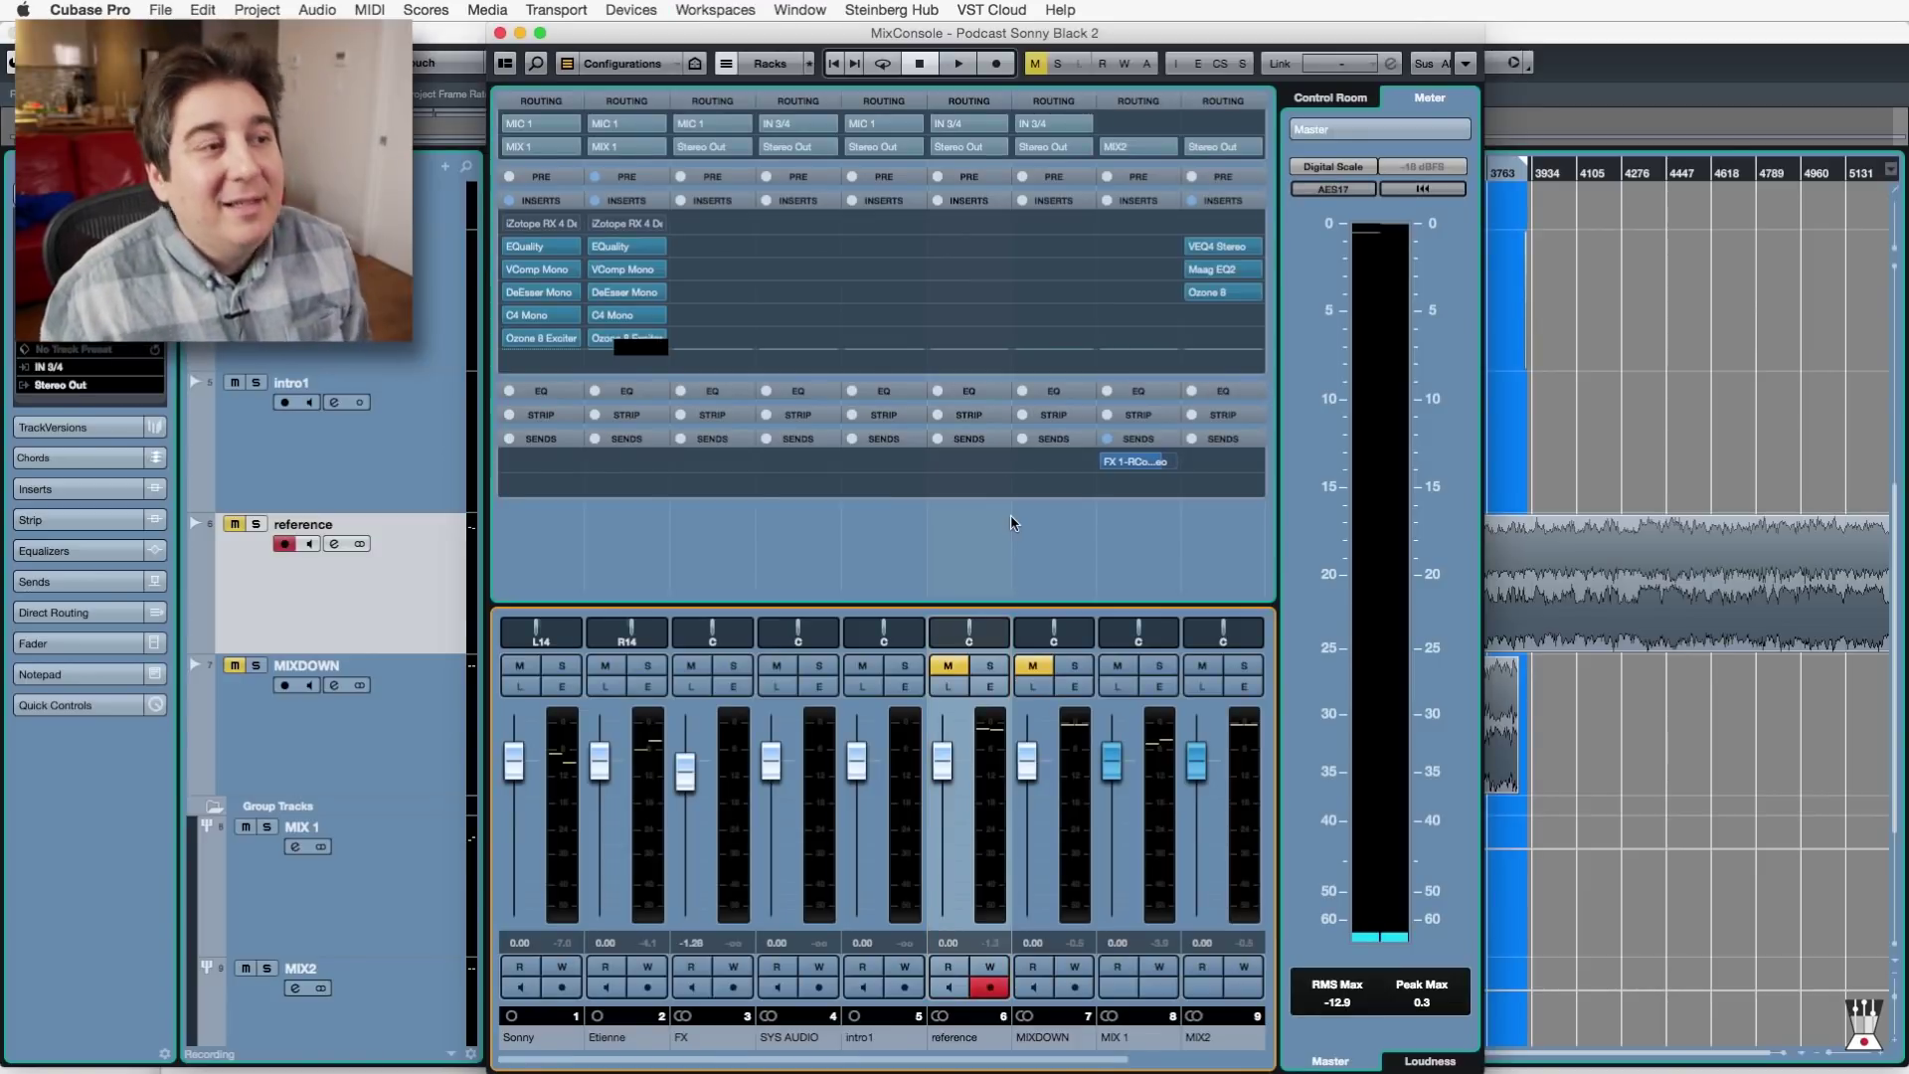
Save the project and show the two voice tracks in the project window.
key("super+s")
key("F3")
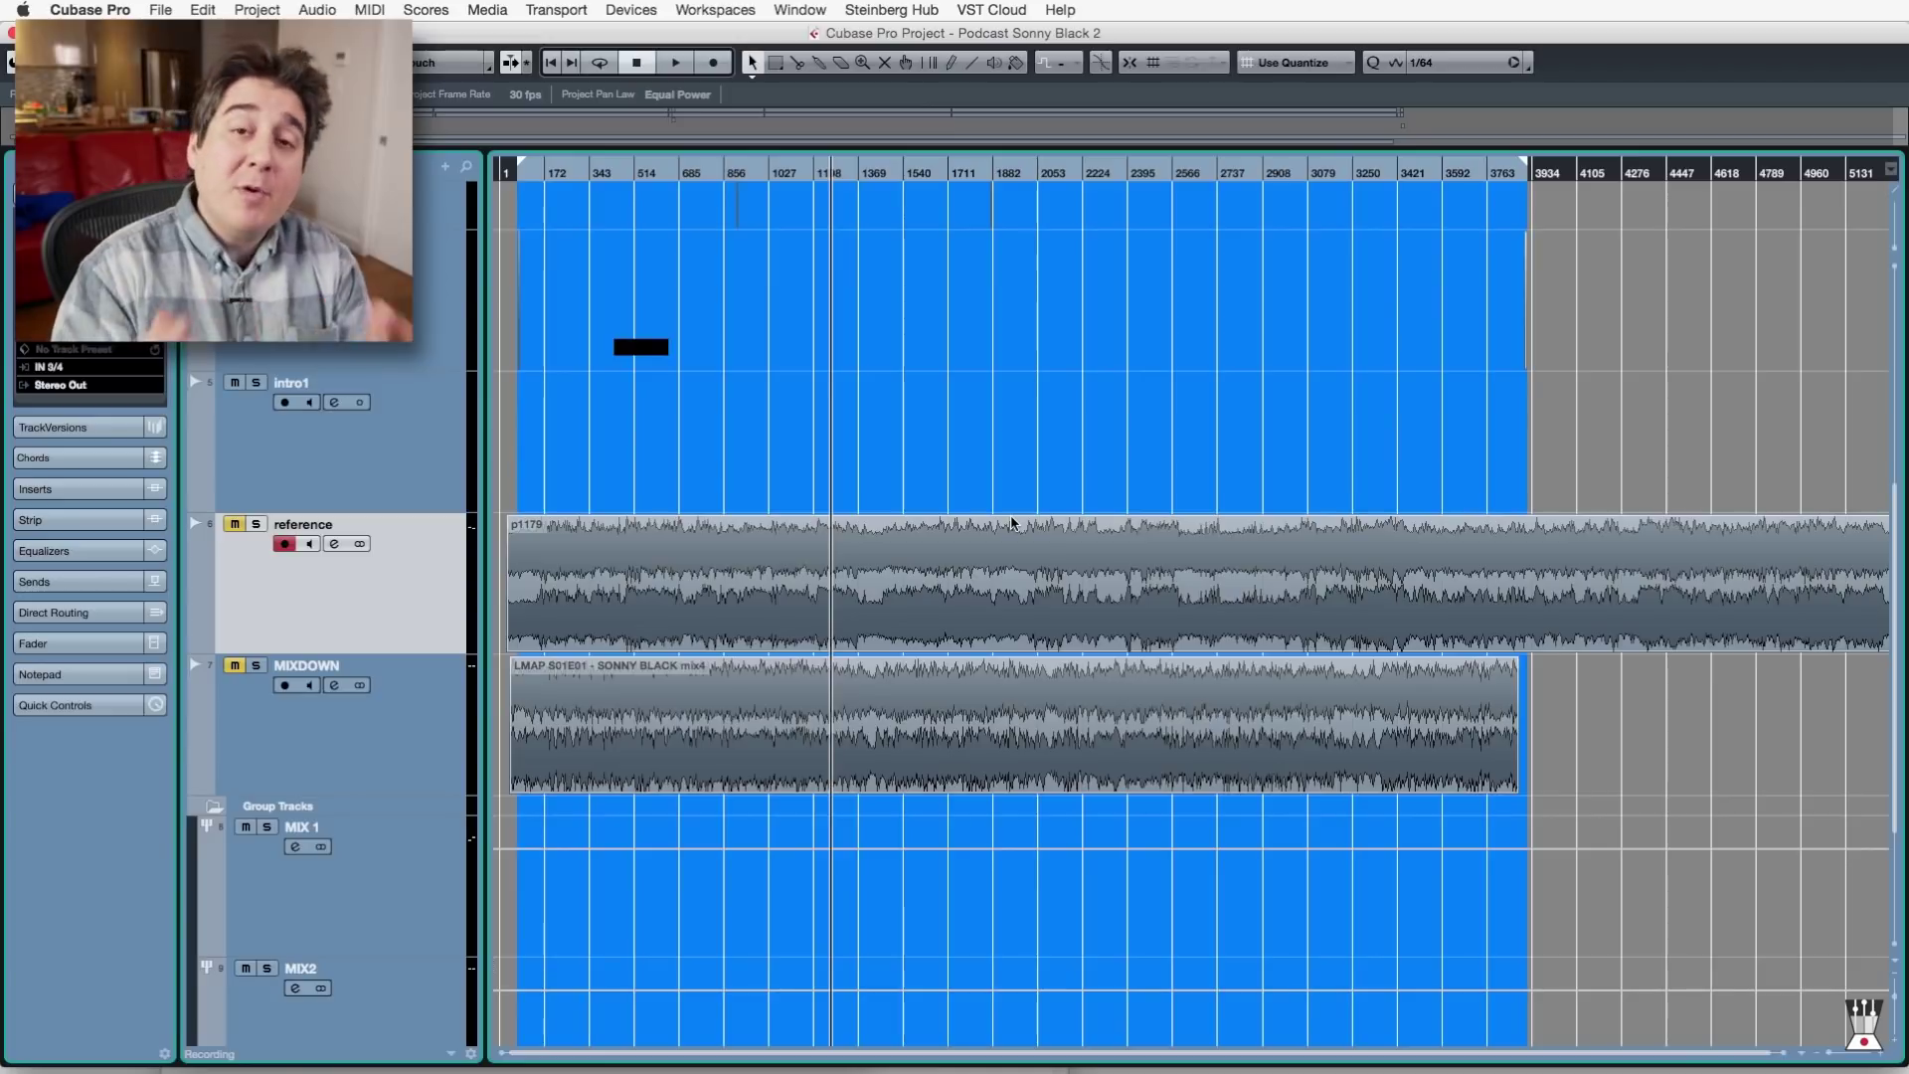
scroll(1093, 438, "up", 5)
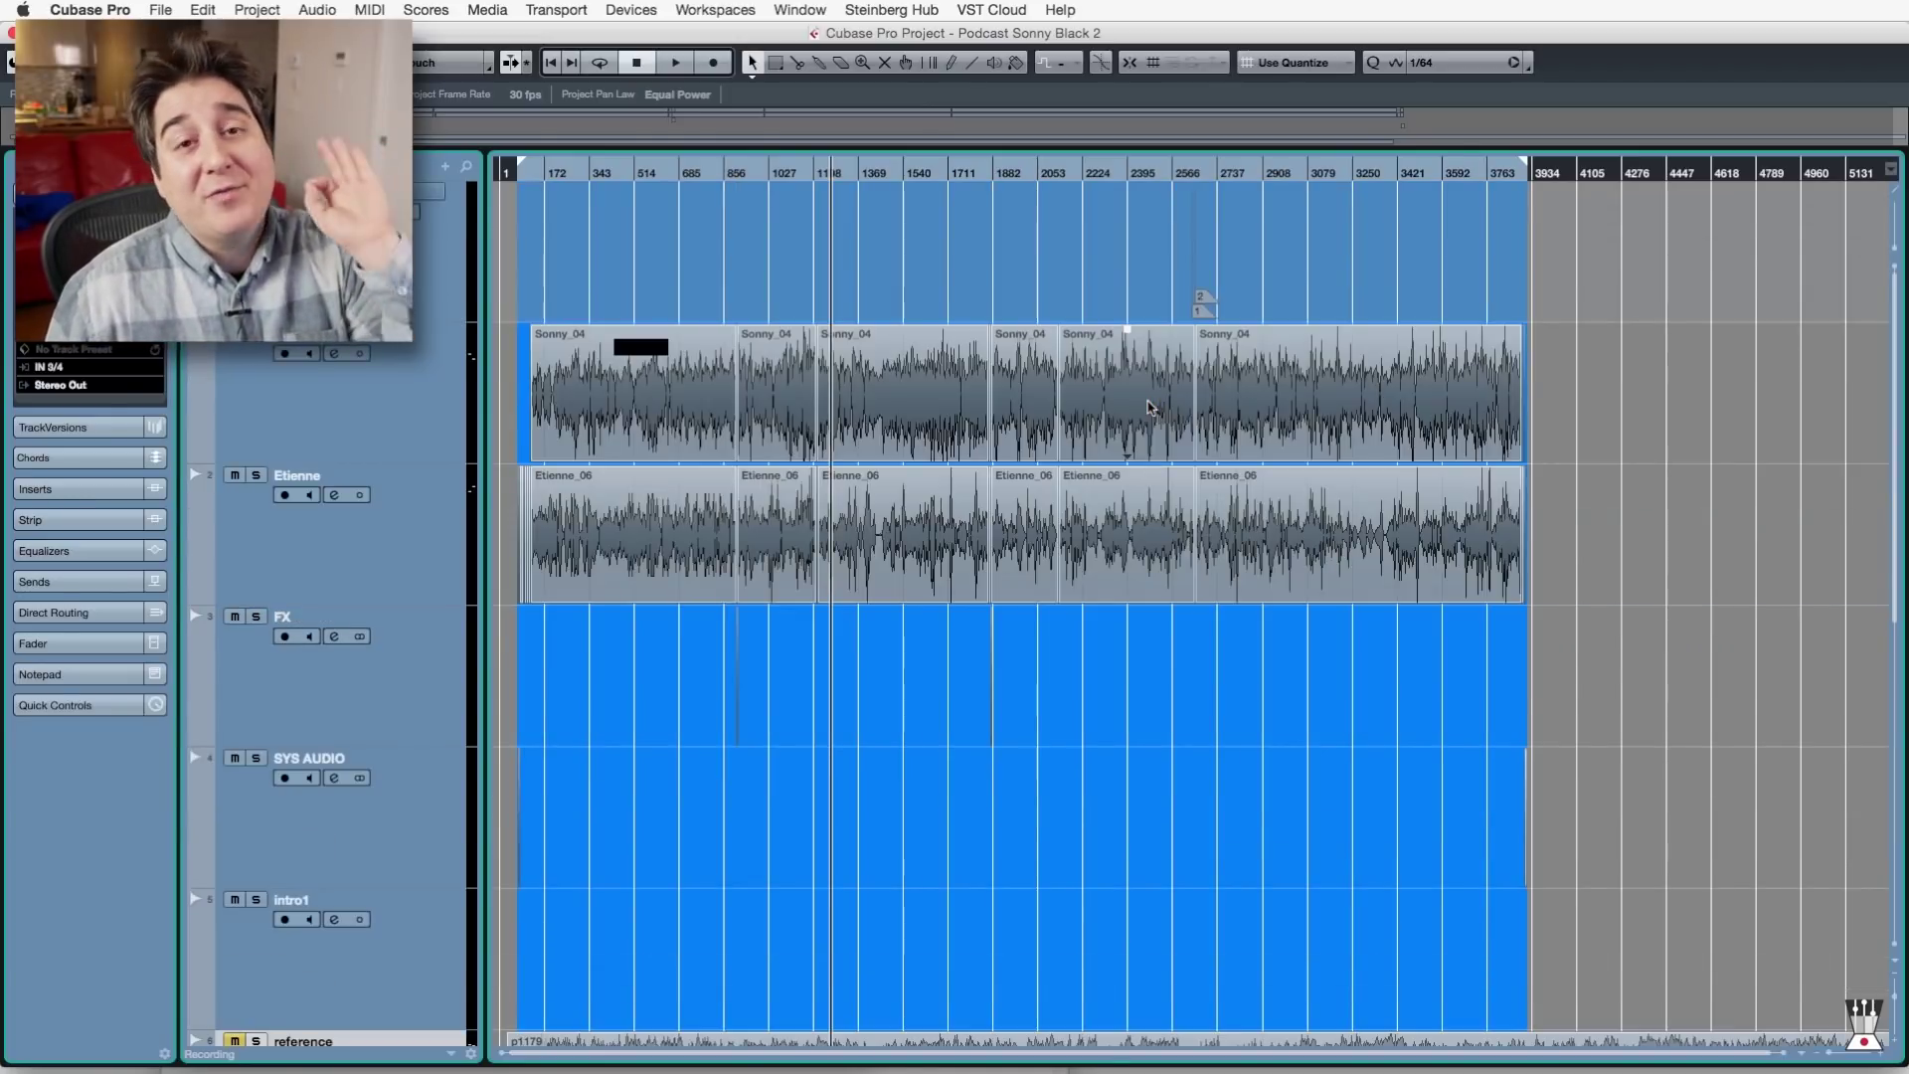